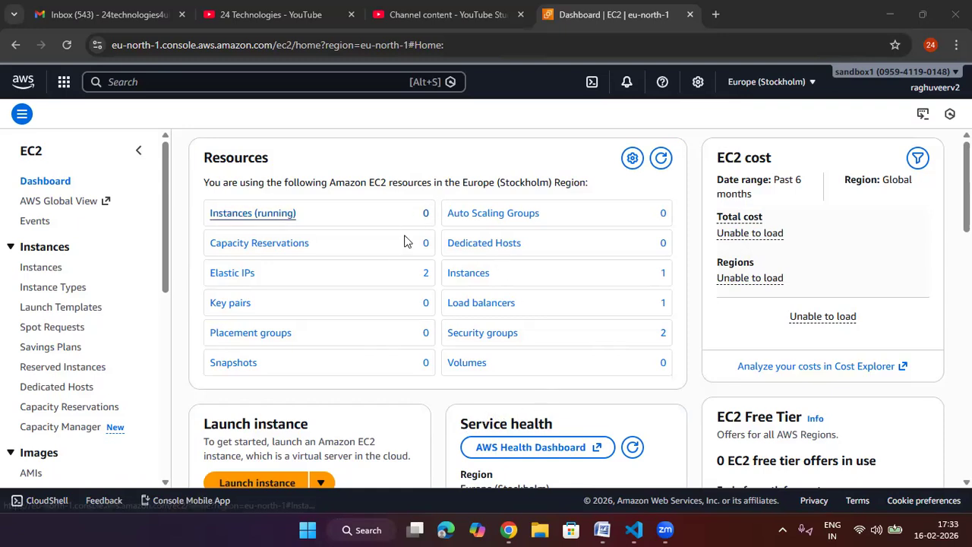
Step: Search the console for "ecs" and open the Elastic Container Service
{"action": "left_click", "coordinate": [220, 79]}
{"action": "type", "text": "e"}
{"action": "key", "text": "BackSpace"}
{"action": "type", "text": "e"}
{"action": "key", "text": "BackSpace"}
{"action": "type", "text": "e"}
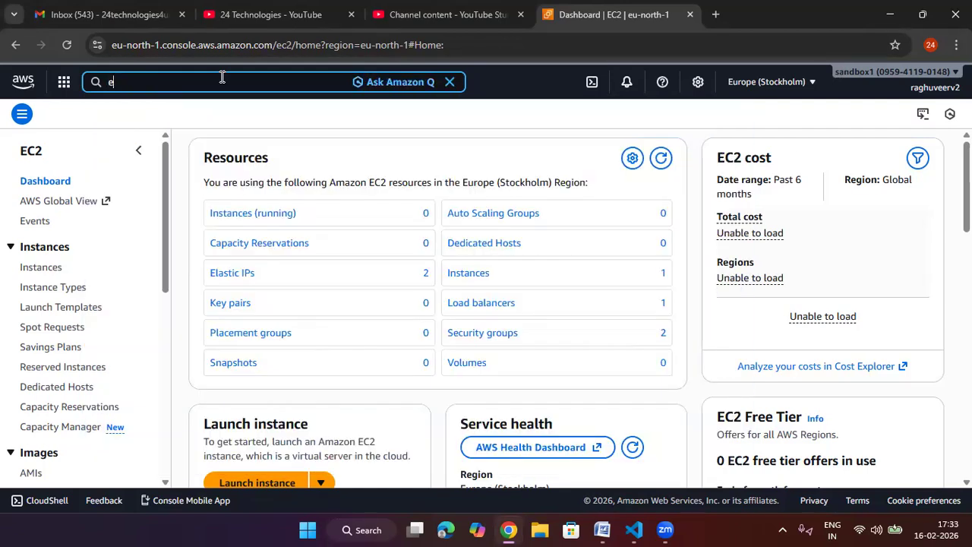
{"action": "type", "text": "cs"}
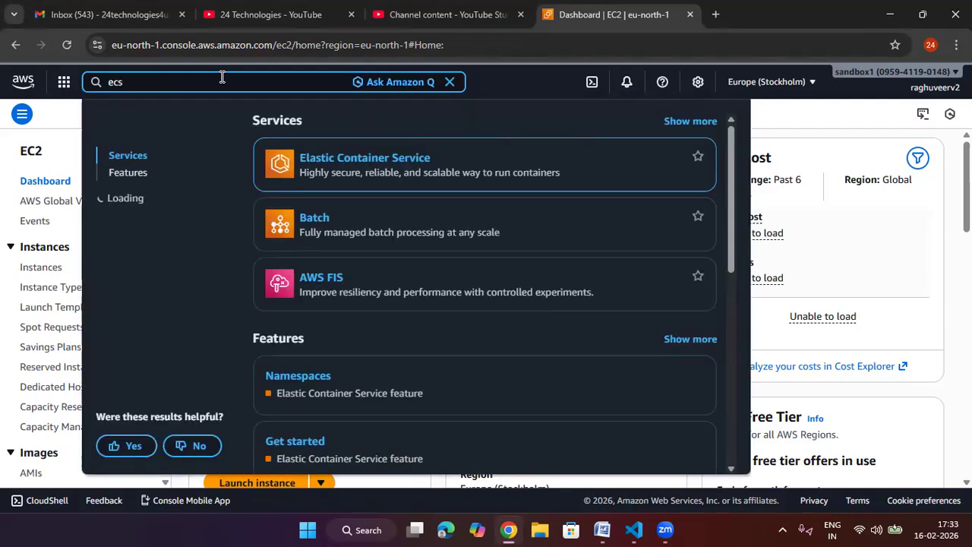
{"action": "left_click", "coordinate": [372, 157]}
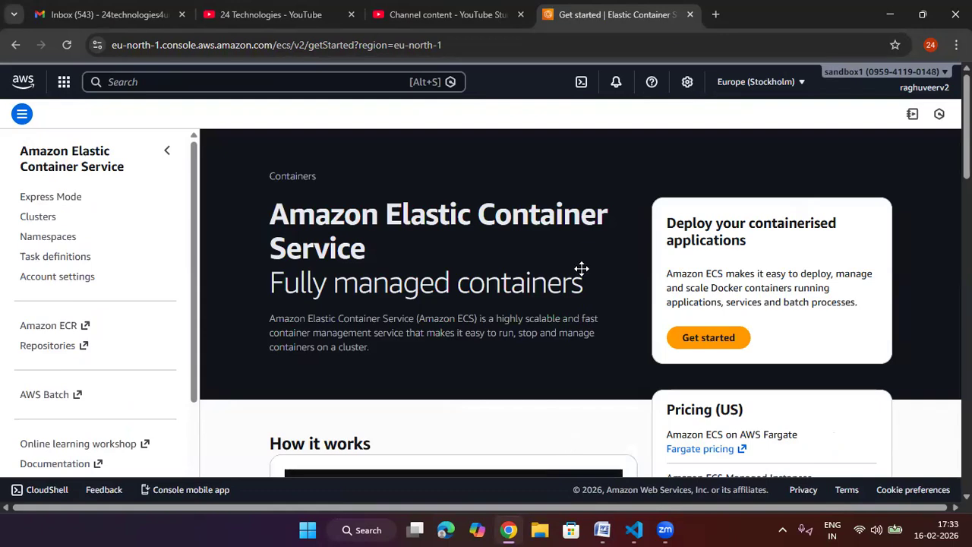
Step: Start creating a cluster and name it with the owner's first name followed by "-new-ecs-cluster"
{"action": "left_click", "coordinate": [36, 219]}
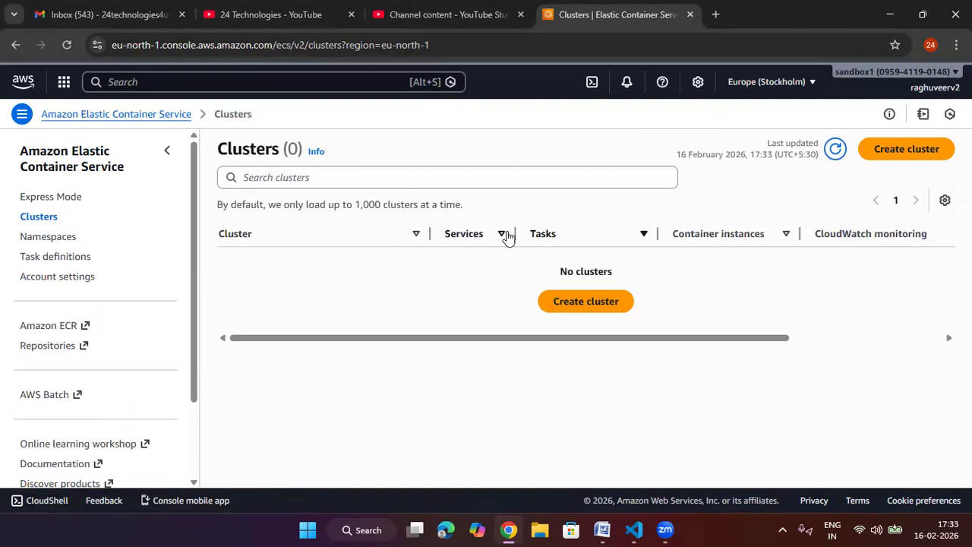
{"action": "left_click", "coordinate": [585, 301]}
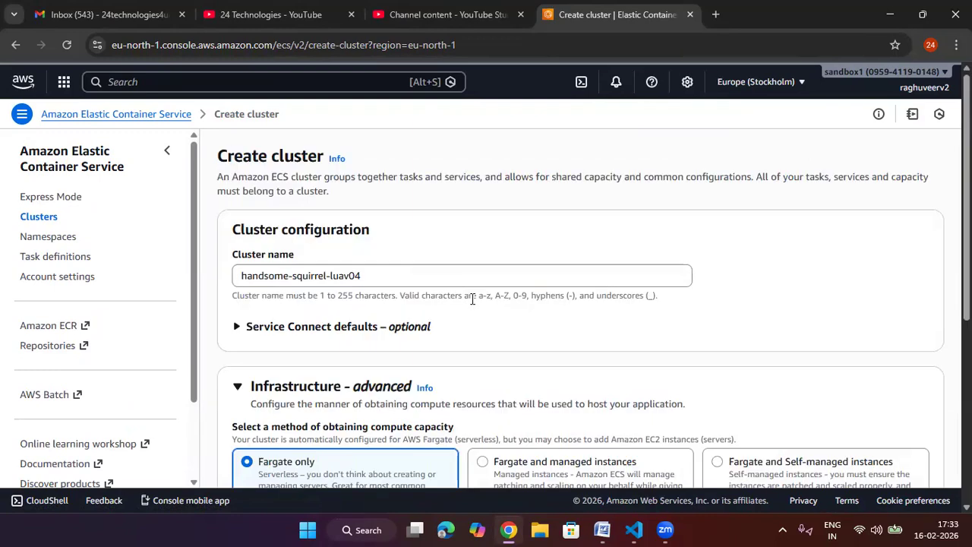
{"action": "left_click_drag", "start_coordinate": [399, 275], "coordinate": [204, 281]}
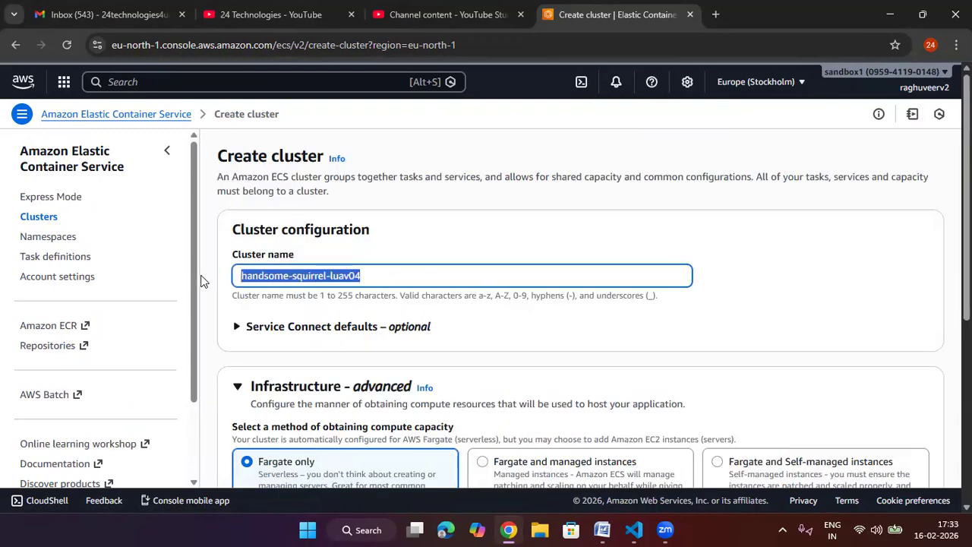
{"action": "type", "text": "r"}
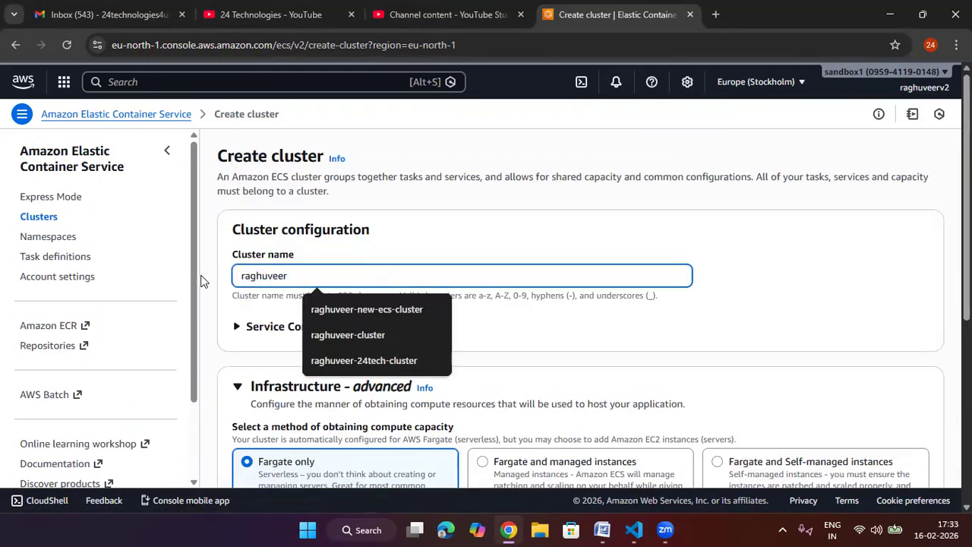
{"action": "type", "text": "aghuveer"}
{"action": "left_click", "coordinate": [334, 311]}
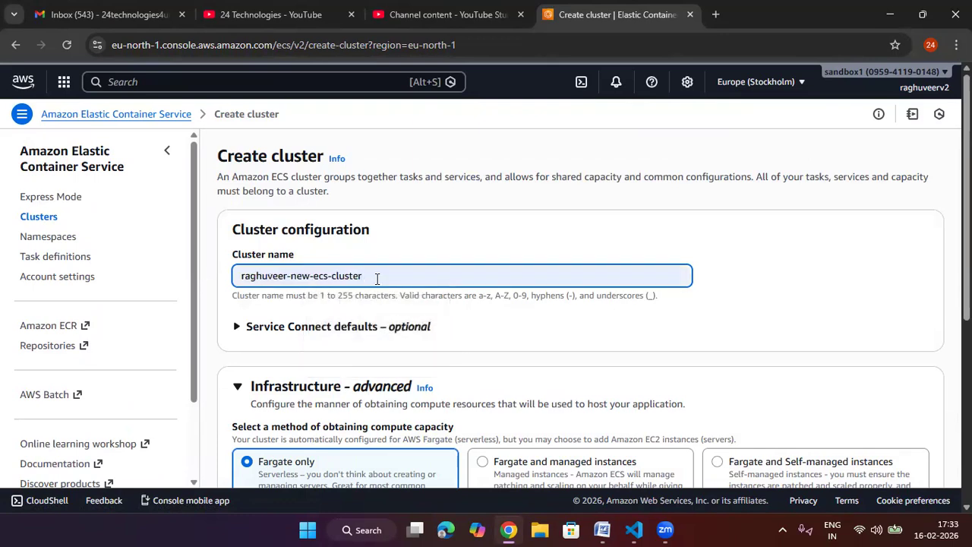
{"action": "key", "text": "BackSpace"}
{"action": "type", "text": "r"}
{"action": "left_click", "coordinate": [817, 264]}
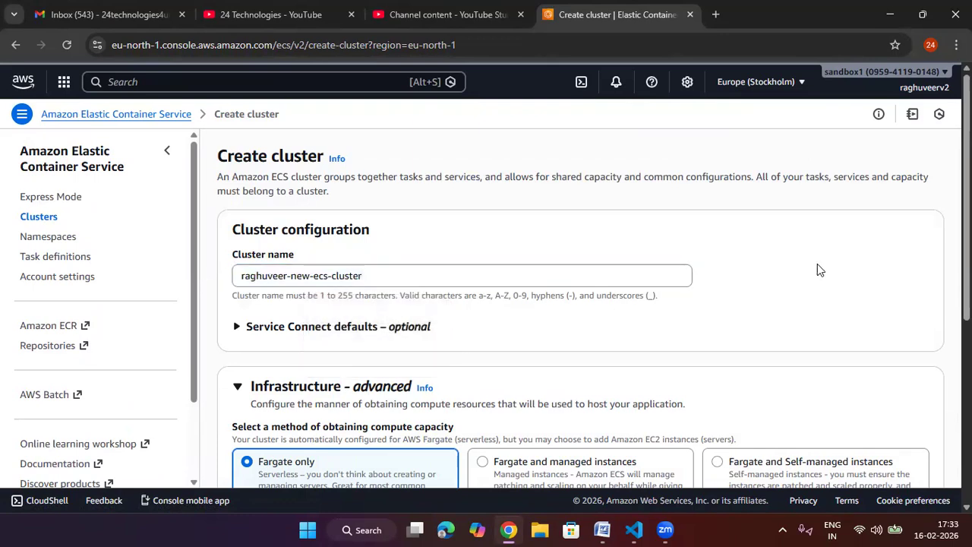
Step: Choose Fargate and Self-managed instances as the cluster's method of obtaining compute capacity
{"action": "scroll", "coordinate": [817, 263], "scroll_direction": "down", "scroll_amount": 2}
{"action": "scroll", "coordinate": [329, 327], "scroll_direction": "down", "scroll_amount": 1}
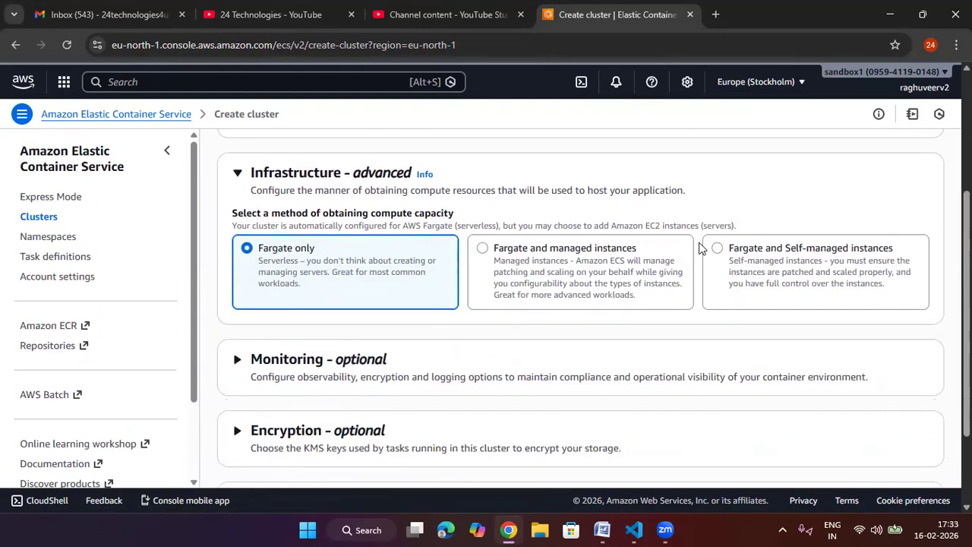
{"action": "left_click", "coordinate": [730, 251]}
{"action": "scroll", "coordinate": [316, 321], "scroll_direction": "down", "scroll_amount": 1}
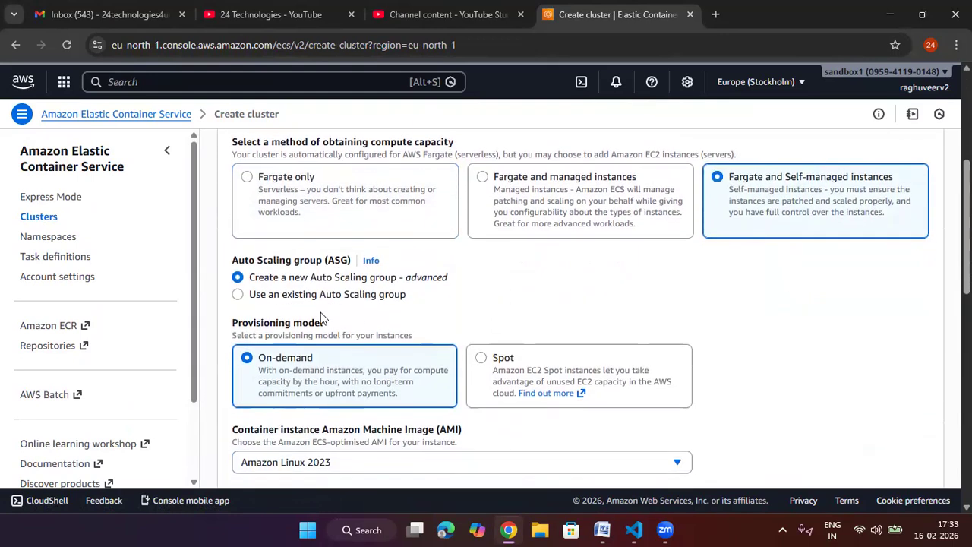
Step: Try to create a new instance profile with the default role name ecsInstanceRole and default policy settings
{"action": "scroll", "coordinate": [401, 281], "scroll_direction": "down", "scroll_amount": 2}
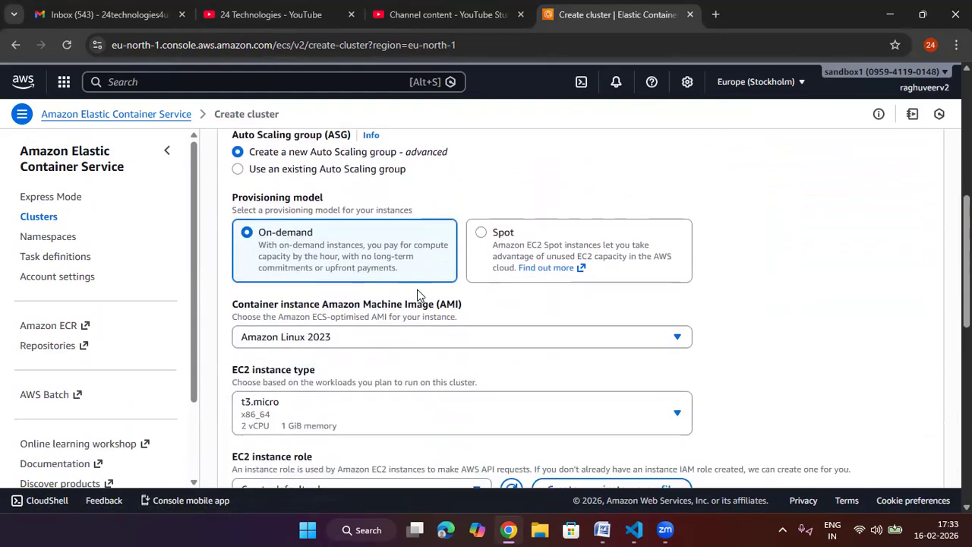
{"action": "scroll", "coordinate": [321, 341], "scroll_direction": "down", "scroll_amount": 1}
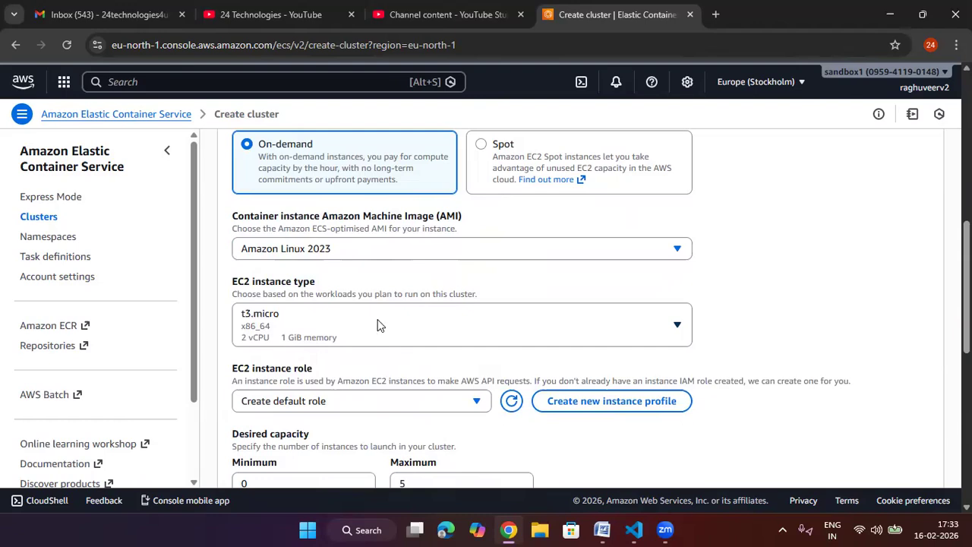
{"action": "scroll", "coordinate": [323, 334], "scroll_direction": "down", "scroll_amount": 1}
{"action": "scroll", "coordinate": [323, 327], "scroll_direction": "down", "scroll_amount": 1}
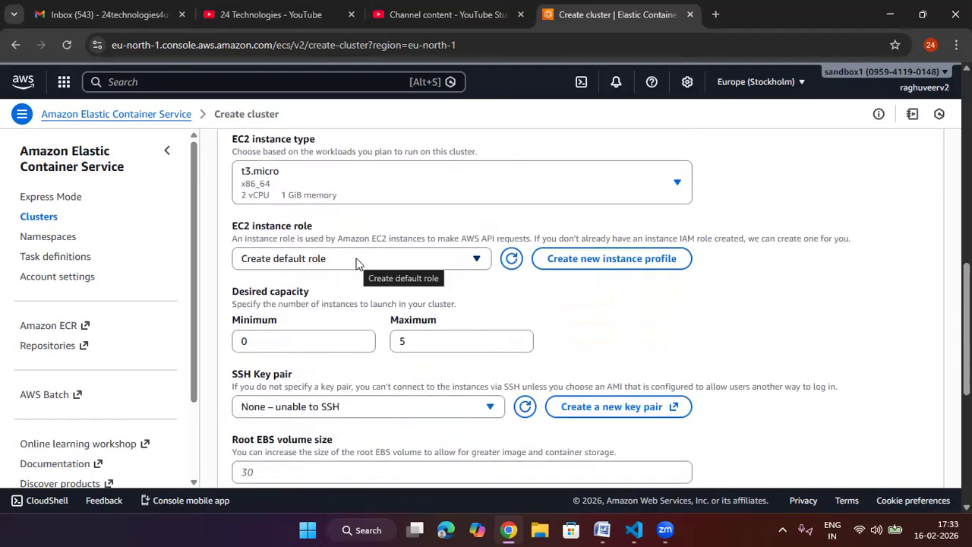
{"action": "scroll", "coordinate": [356, 263], "scroll_direction": "down", "scroll_amount": 1}
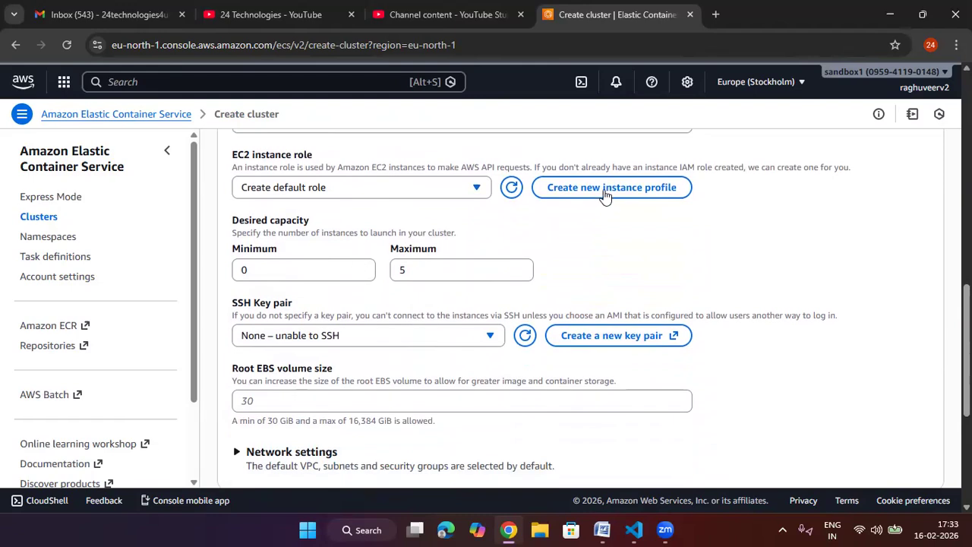
{"action": "left_click", "coordinate": [562, 190]}
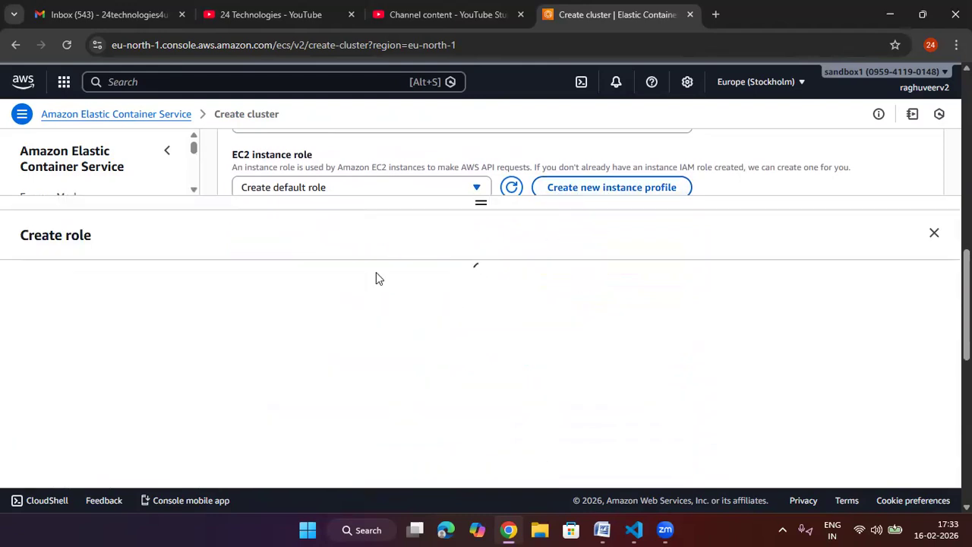
{"action": "scroll", "coordinate": [300, 347], "scroll_direction": "down", "scroll_amount": 5}
{"action": "scroll", "coordinate": [300, 350], "scroll_direction": "up", "scroll_amount": 8}
{"action": "scroll", "coordinate": [735, 307], "scroll_direction": "down", "scroll_amount": 5}
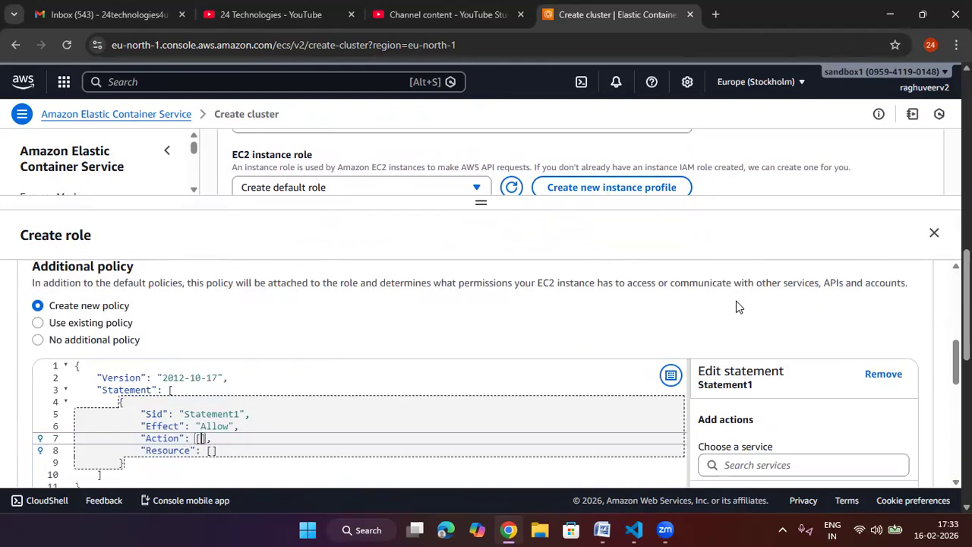
{"action": "scroll", "coordinate": [893, 373], "scroll_direction": "down", "scroll_amount": 10}
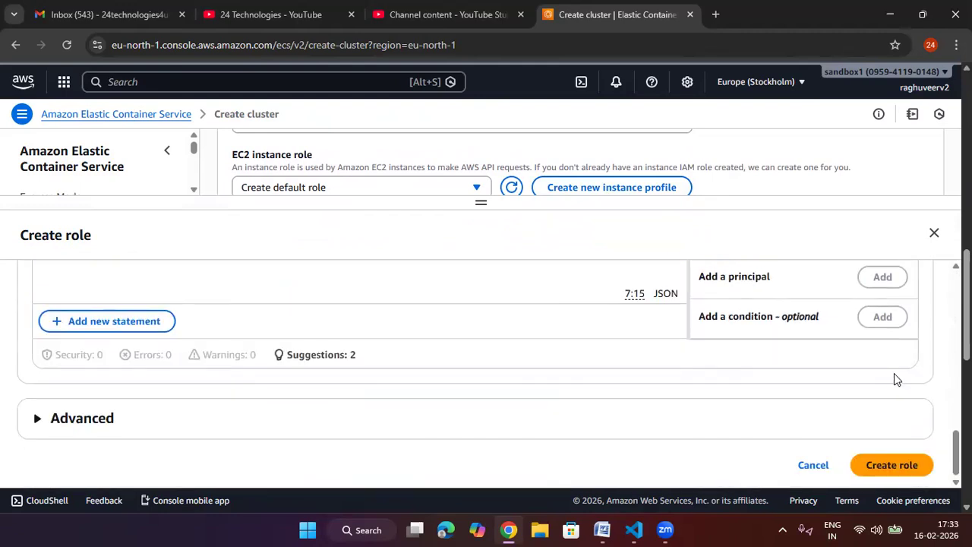
{"action": "left_click", "coordinate": [902, 464]}
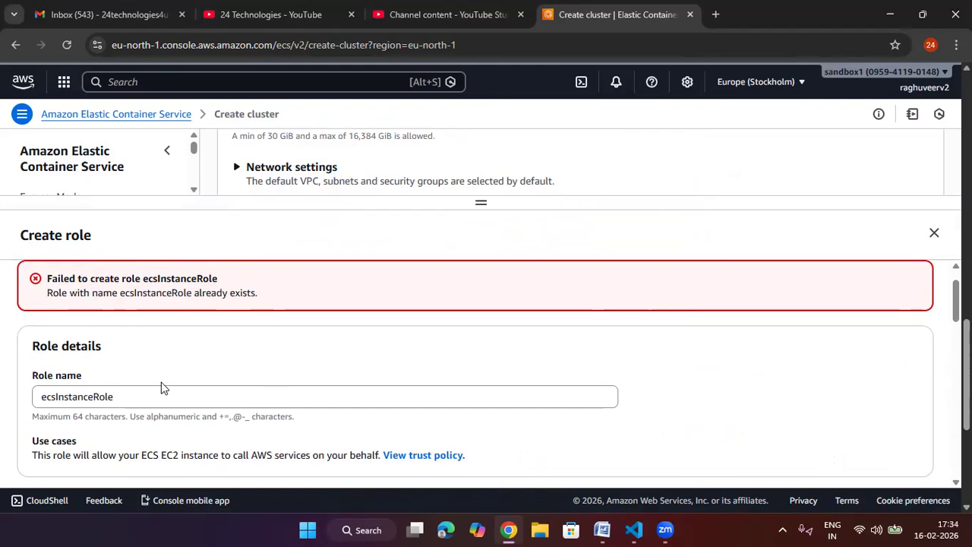
{"action": "left_click", "coordinate": [933, 234]}
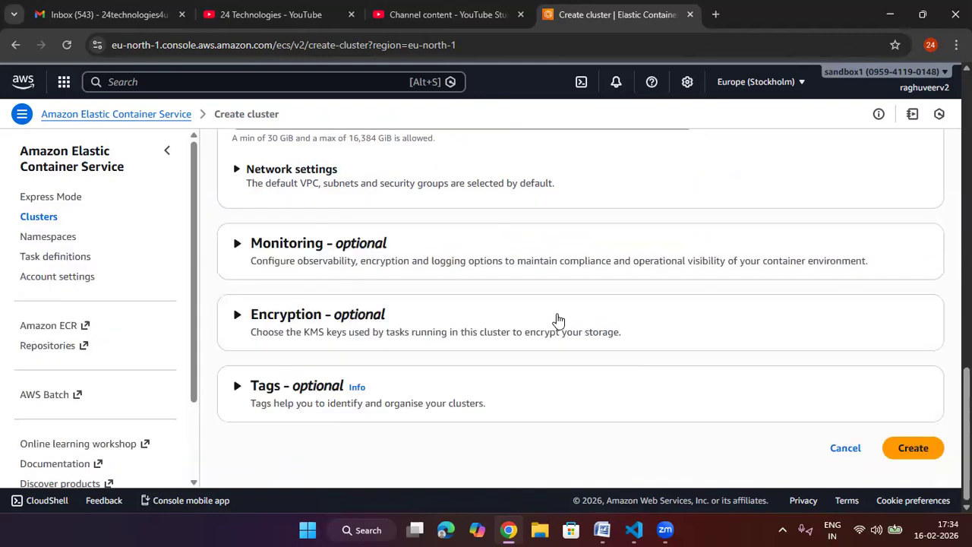
Step: Select the existing ecsInstanceRole as the cluster's EC2 instance role
{"action": "scroll", "coordinate": [340, 319], "scroll_direction": "up", "scroll_amount": 5}
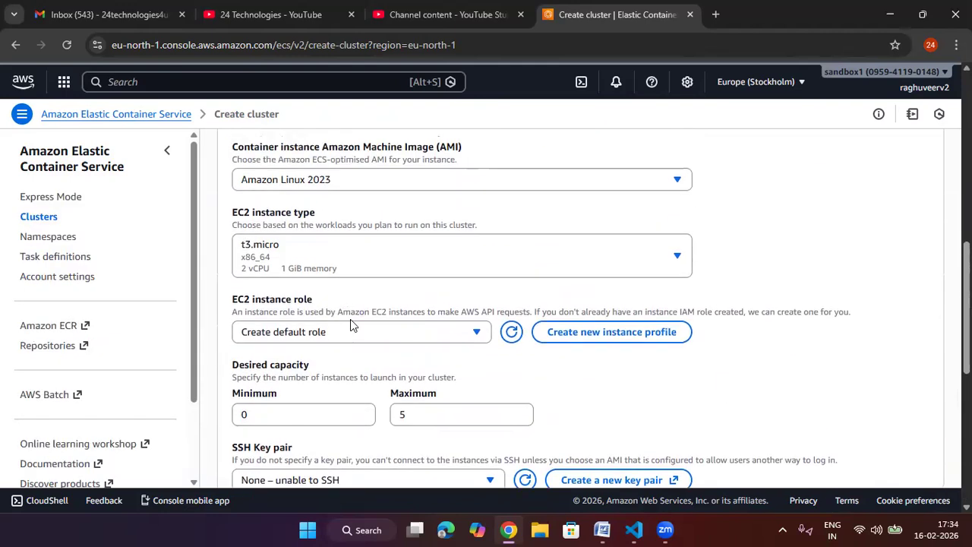
{"action": "left_click", "coordinate": [352, 333]}
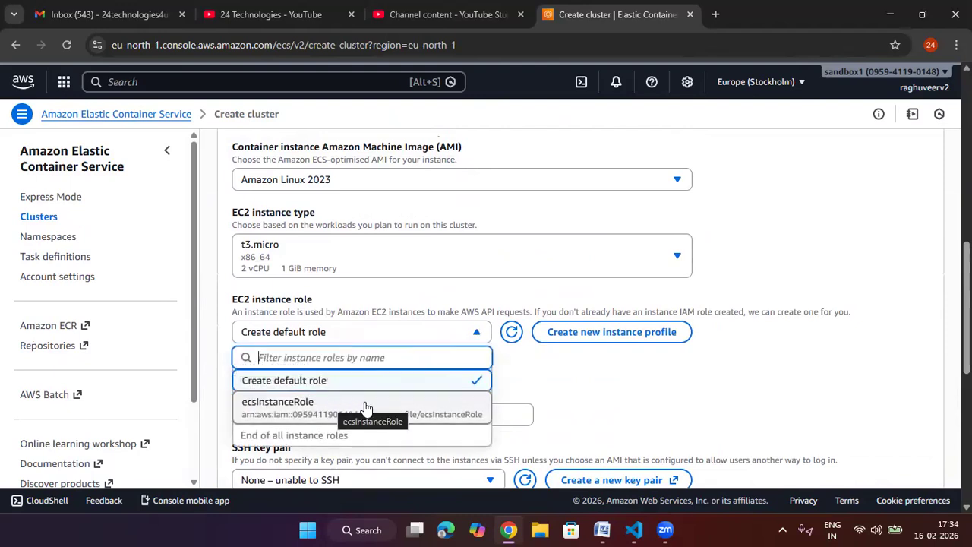
{"action": "left_click", "coordinate": [364, 408]}
Step: Set the root EBS volume size to 30 GiB and create the cluster with the remaining default settings
{"action": "scroll", "coordinate": [361, 368], "scroll_direction": "down", "scroll_amount": 1}
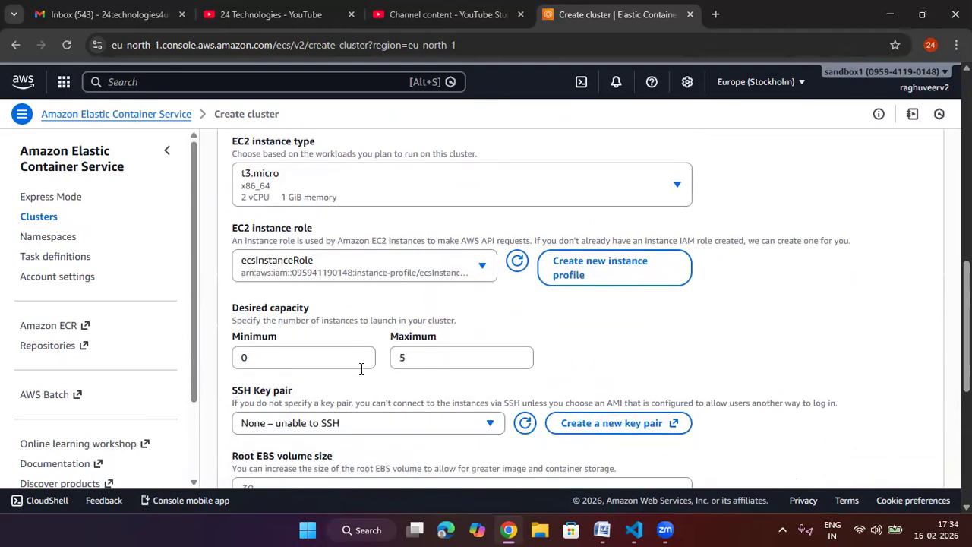
{"action": "double_click", "coordinate": [307, 364]}
{"action": "left_click", "coordinate": [558, 330]}
{"action": "scroll", "coordinate": [354, 355], "scroll_direction": "down", "scroll_amount": 1}
{"action": "scroll", "coordinate": [355, 354], "scroll_direction": "down", "scroll_amount": 1}
{"action": "left_click", "coordinate": [293, 351]}
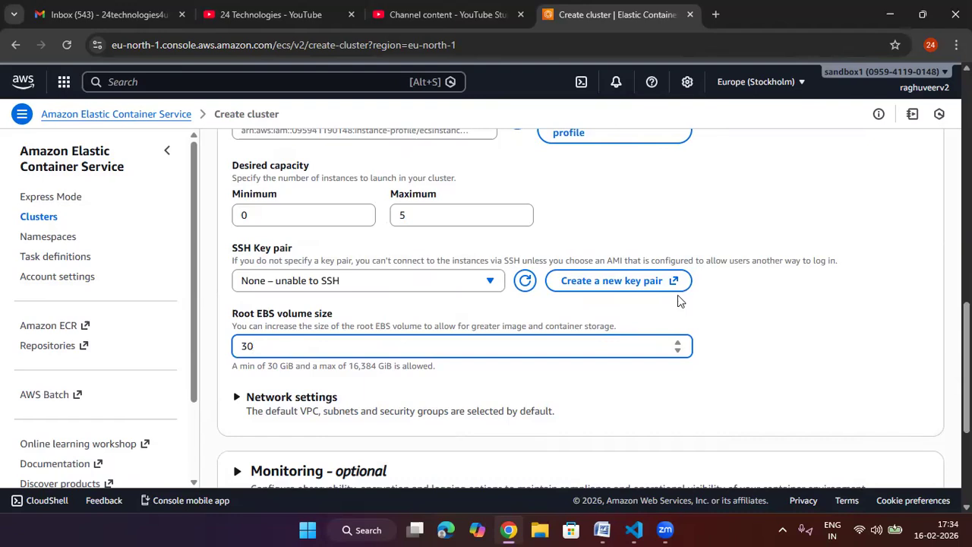
{"action": "scroll", "coordinate": [748, 312], "scroll_direction": "down", "scroll_amount": 3}
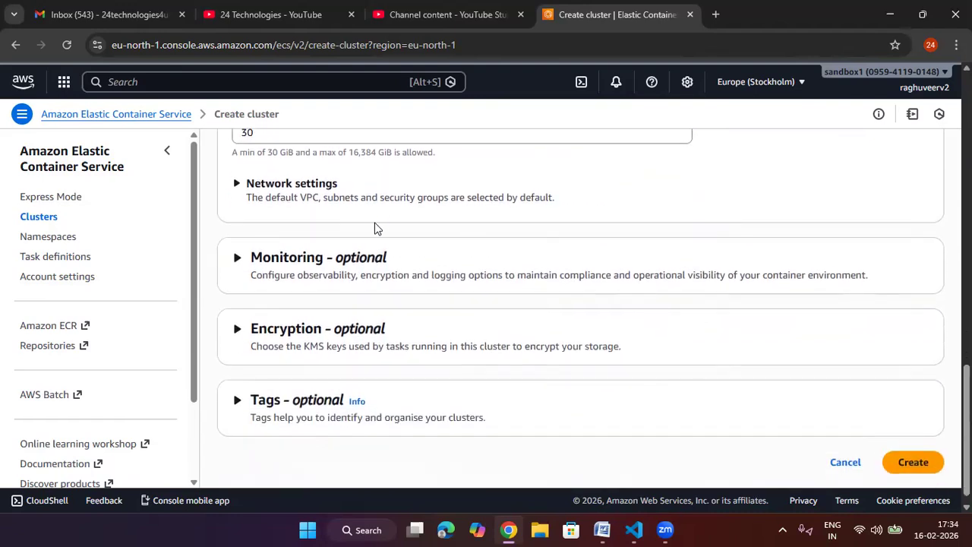
{"action": "left_click", "coordinate": [912, 447]}
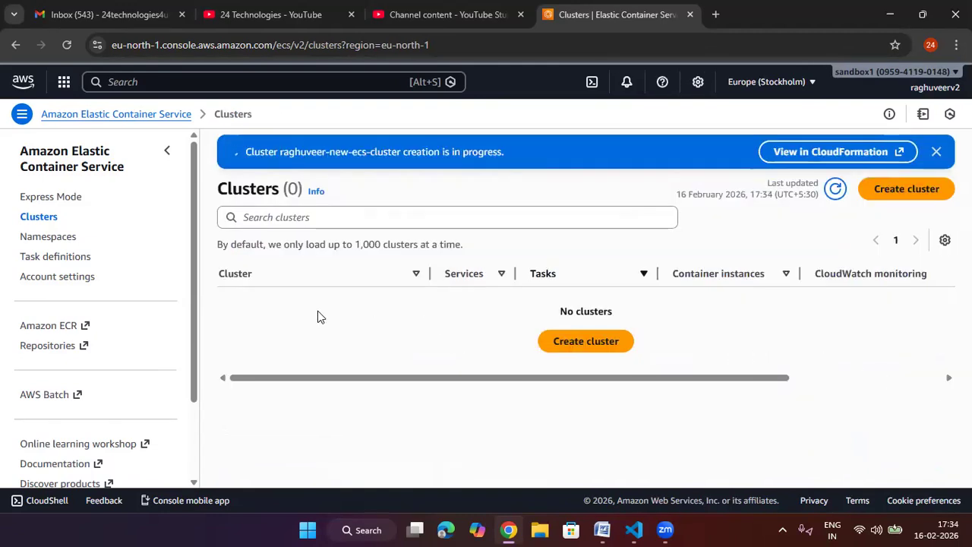
Step: Duplicate the Clusters browser tab and open the EC2 service in the copy
{"action": "right_click", "coordinate": [585, 16]}
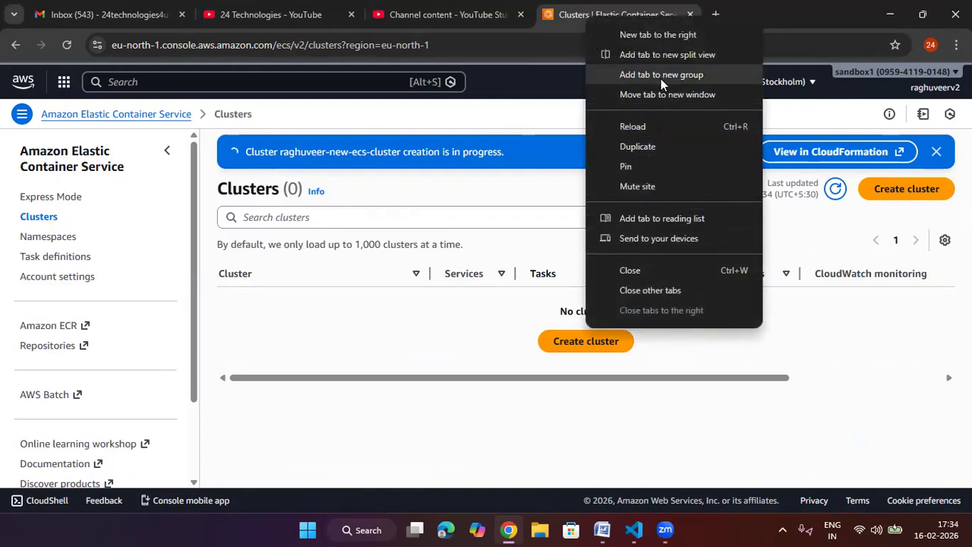
{"action": "key", "text": "Escape"}
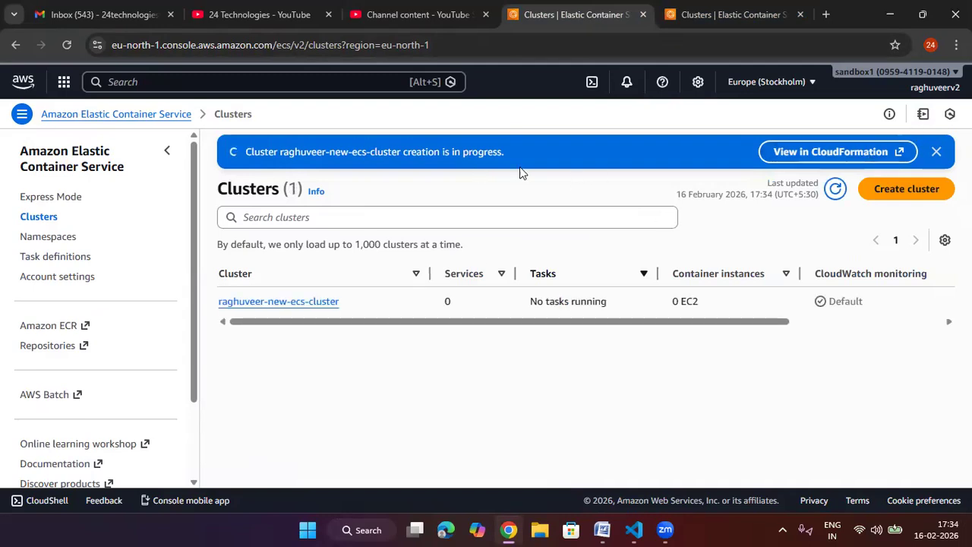
{"action": "left_click", "coordinate": [764, 15]}
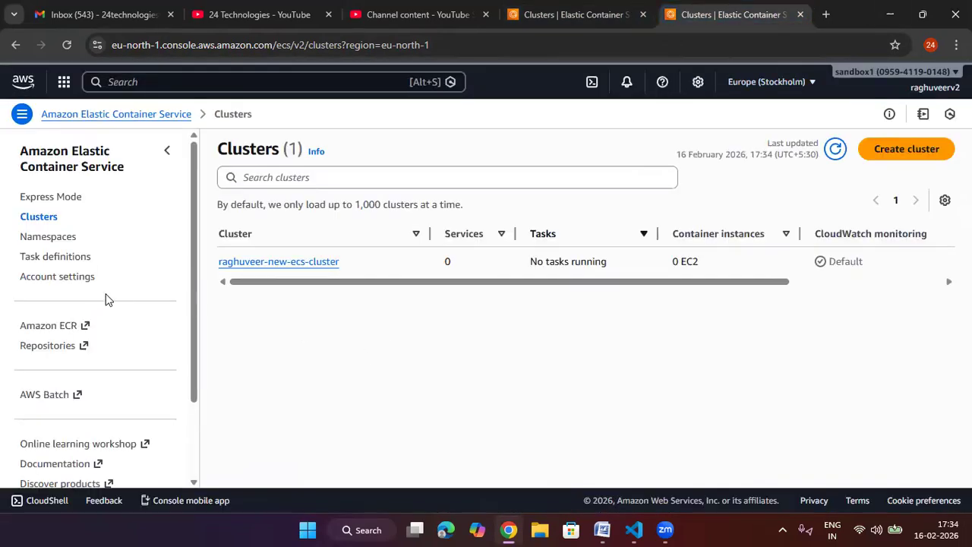
{"action": "left_click", "coordinate": [64, 84]}
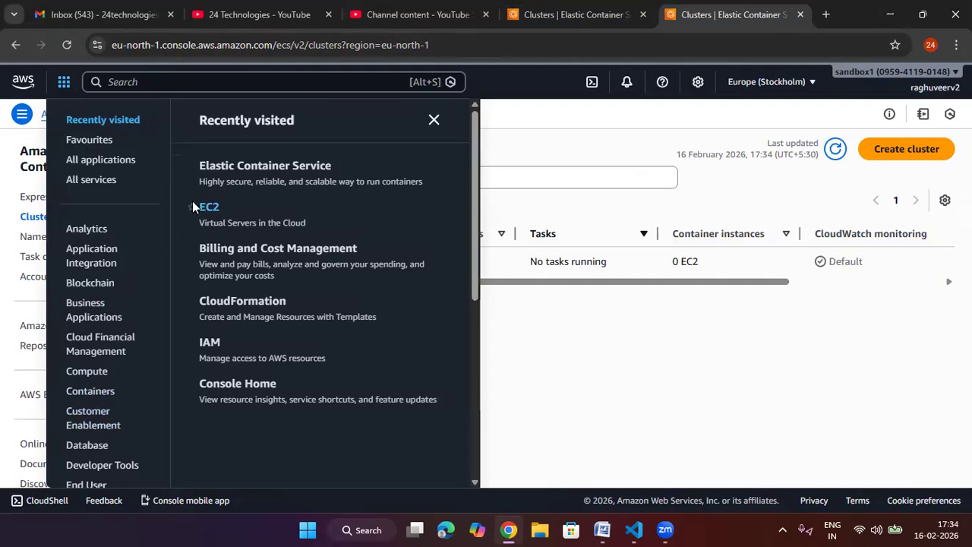
{"action": "left_click", "coordinate": [211, 206]}
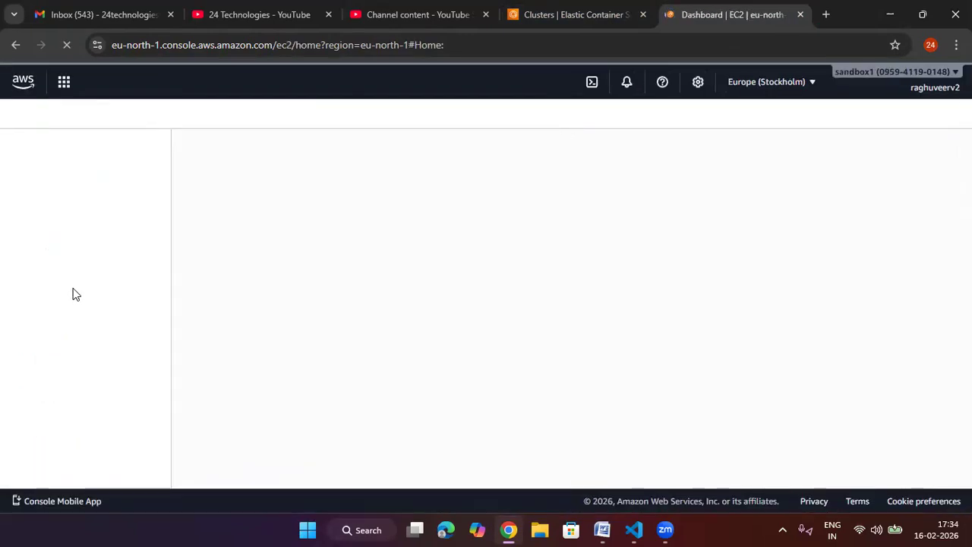
Step: Open the details of the new ECS cluster's Auto Scaling group in EC2
{"action": "scroll", "coordinate": [76, 304], "scroll_direction": "down", "scroll_amount": 6}
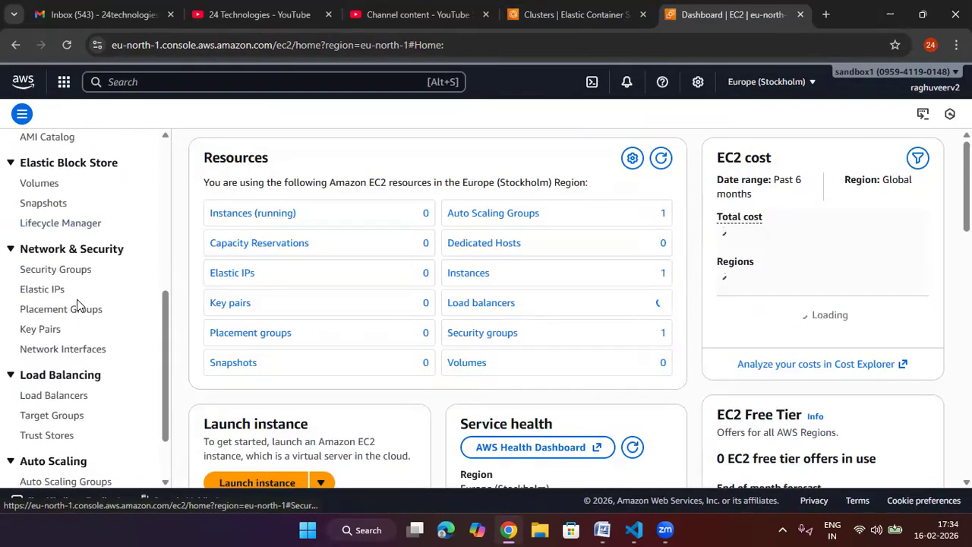
{"action": "left_click", "coordinate": [85, 404]}
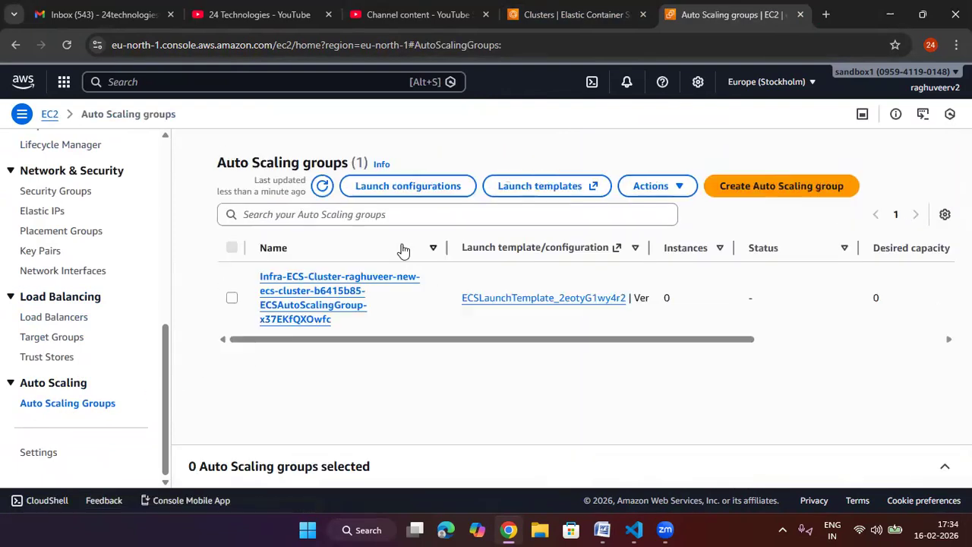
{"action": "left_click", "coordinate": [337, 291]}
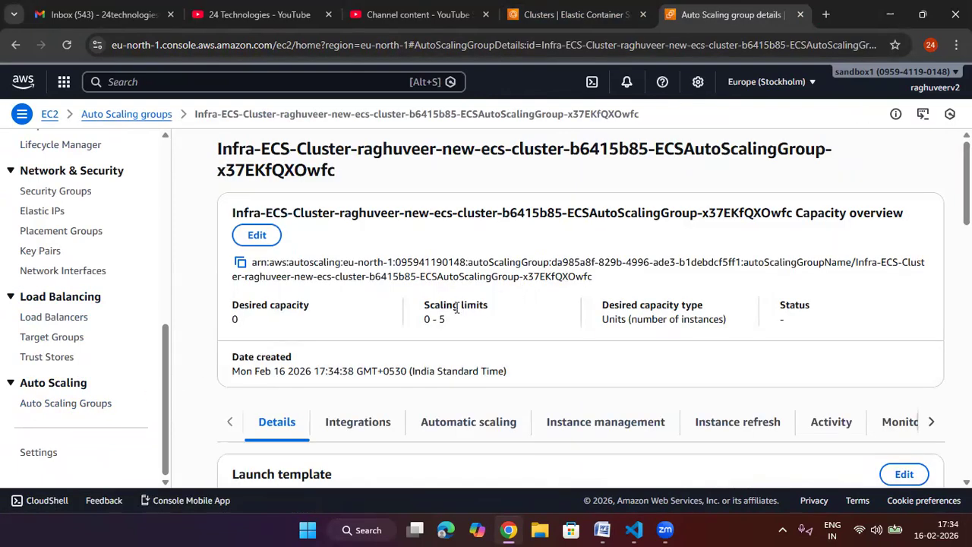
Step: Set the Auto Scaling group's desired capacity to 1 and update the group size
{"action": "left_click_drag", "start_coordinate": [432, 318], "coordinate": [415, 324]}
{"action": "left_click", "coordinate": [256, 235]}
{"action": "double_click", "coordinate": [433, 325]}
{"action": "type", "text": "1"}
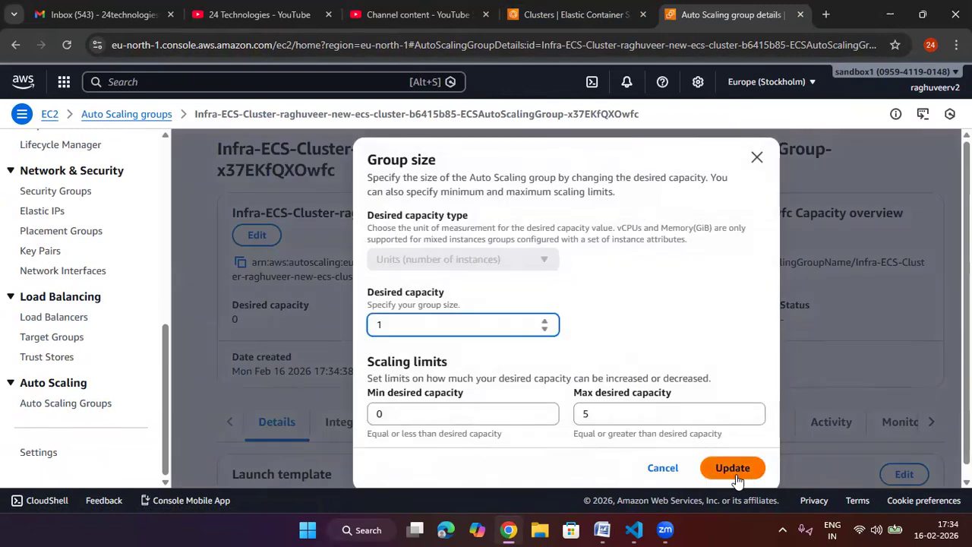
{"action": "left_click", "coordinate": [737, 466]}
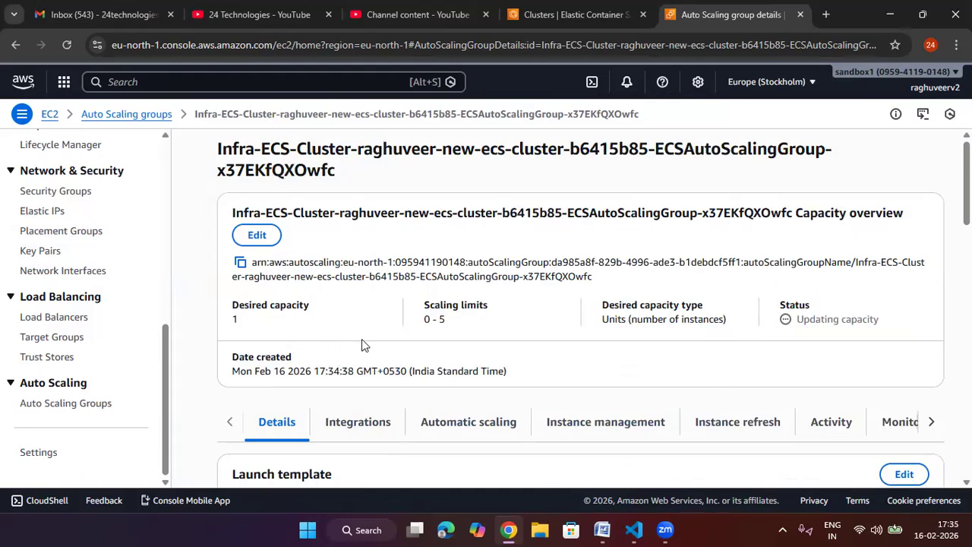
Step: Return to the ECS console, dismiss the cluster creation notice, and start a new task definition
{"action": "left_click", "coordinate": [586, 15]}
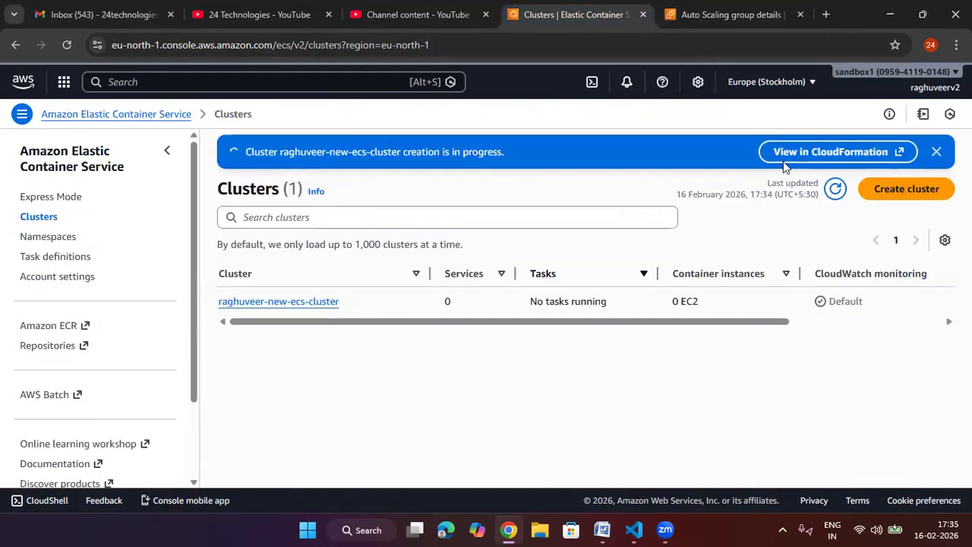
{"action": "left_click", "coordinate": [936, 151]}
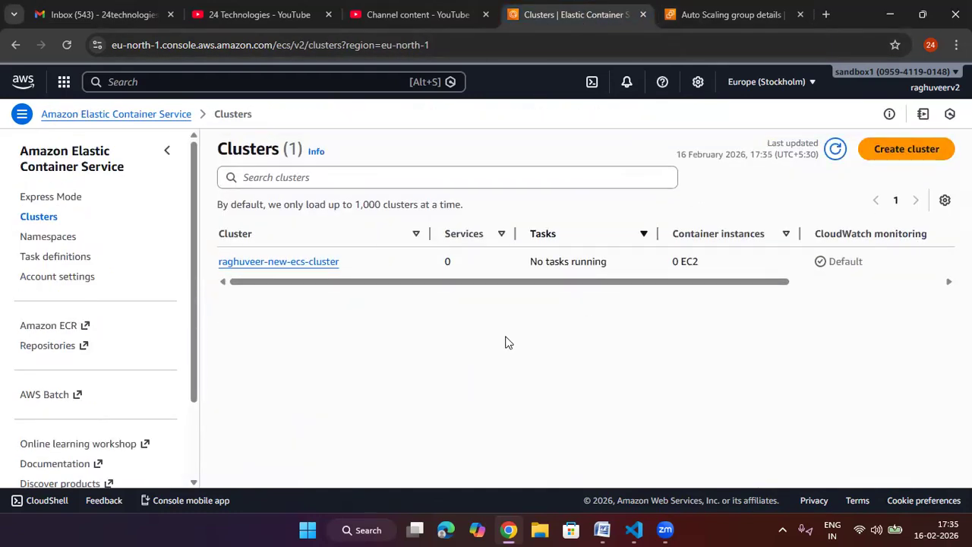
{"action": "left_click", "coordinate": [834, 149]}
{"action": "left_click", "coordinate": [63, 259]}
{"action": "left_click", "coordinate": [653, 179]}
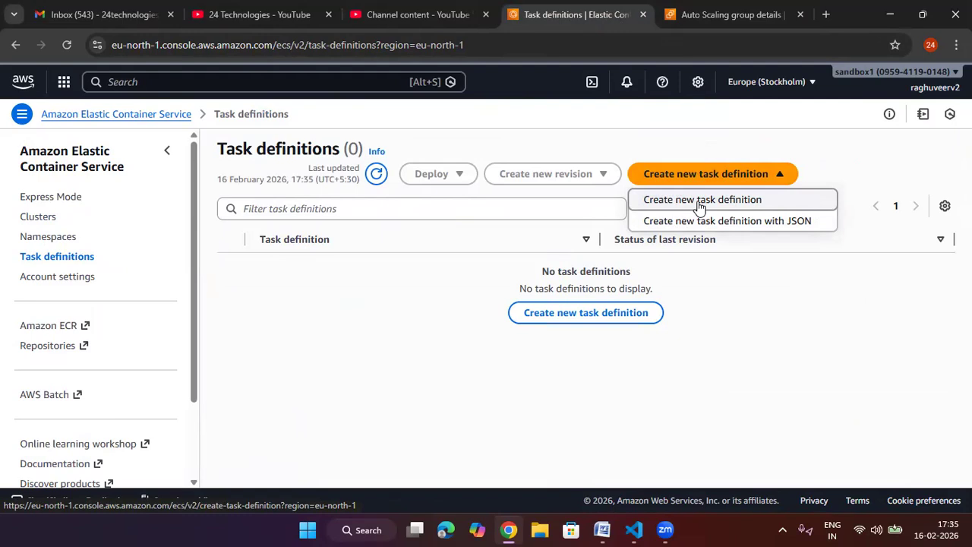
{"action": "left_click", "coordinate": [699, 201]}
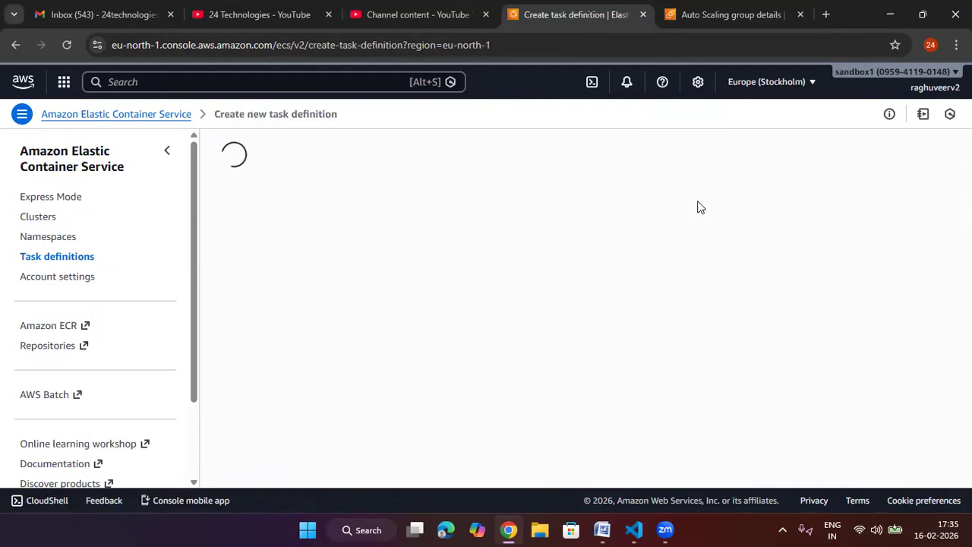
Step: Name the task definition family nginxdemos-hello
{"action": "left_click", "coordinate": [437, 249]}
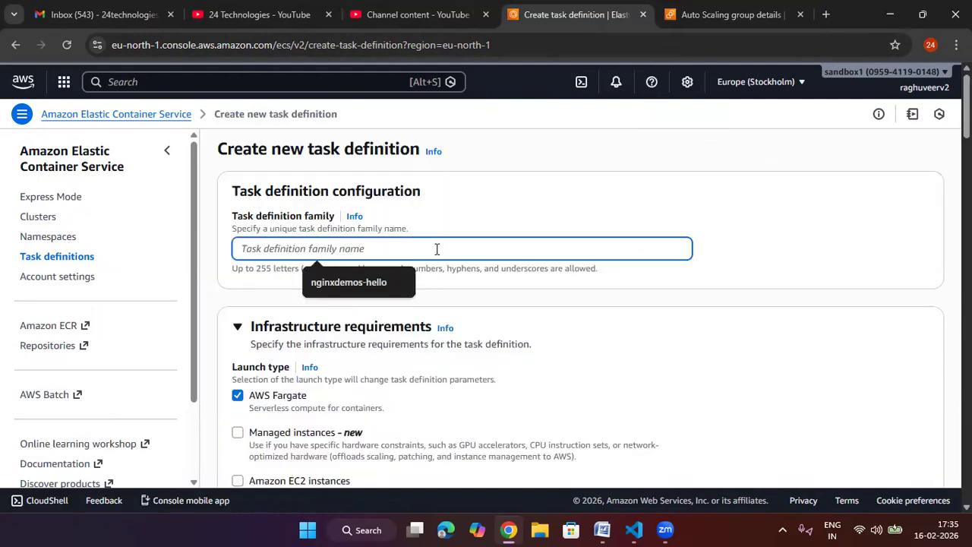
{"action": "left_click", "coordinate": [371, 285]}
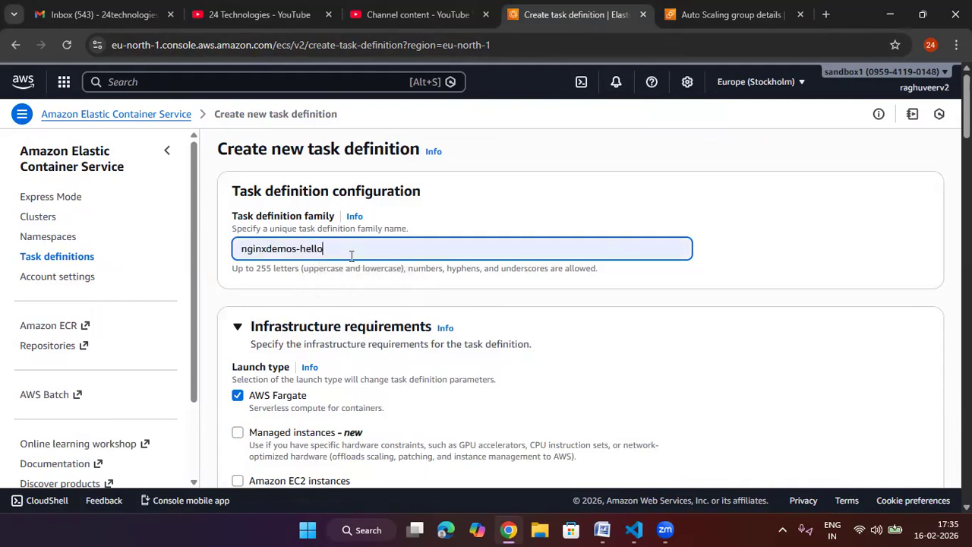
{"action": "key", "text": "BackSpace"}
{"action": "type", "text": "0"}
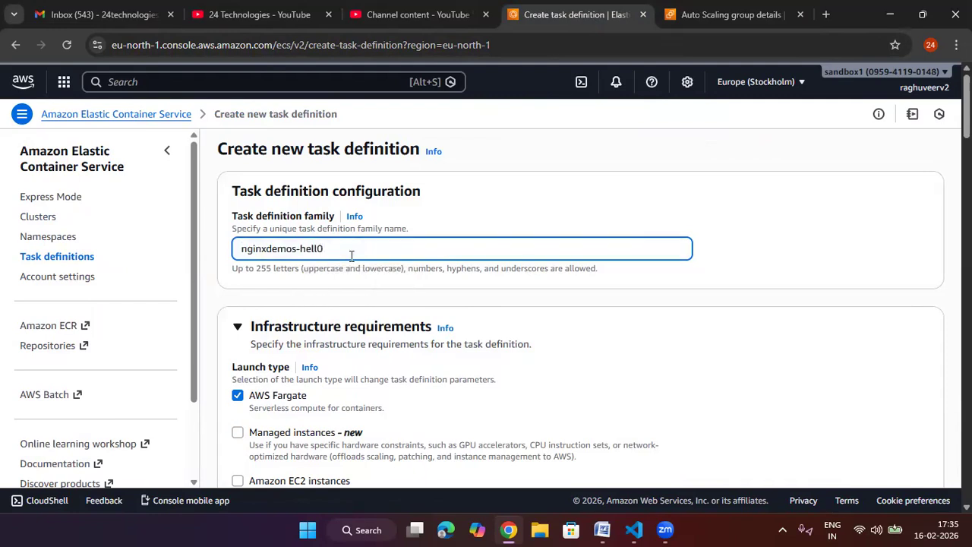
{"action": "key", "text": "BackSpace"}
{"action": "type", "text": "o"}
Step: Copy the task definition family name and open Google in a new browser tab
{"action": "left_click_drag", "start_coordinate": [336, 259], "coordinate": [124, 260]}
{"action": "key", "text": "ctrl+c"}
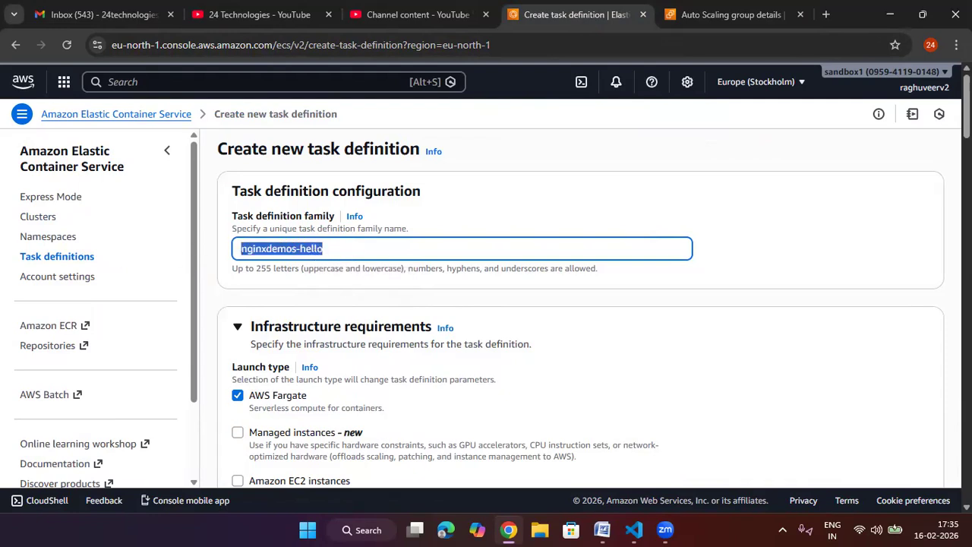
{"action": "left_click", "coordinate": [825, 15]}
{"action": "left_click", "coordinate": [752, 45]}
{"action": "type", "text": "g"}
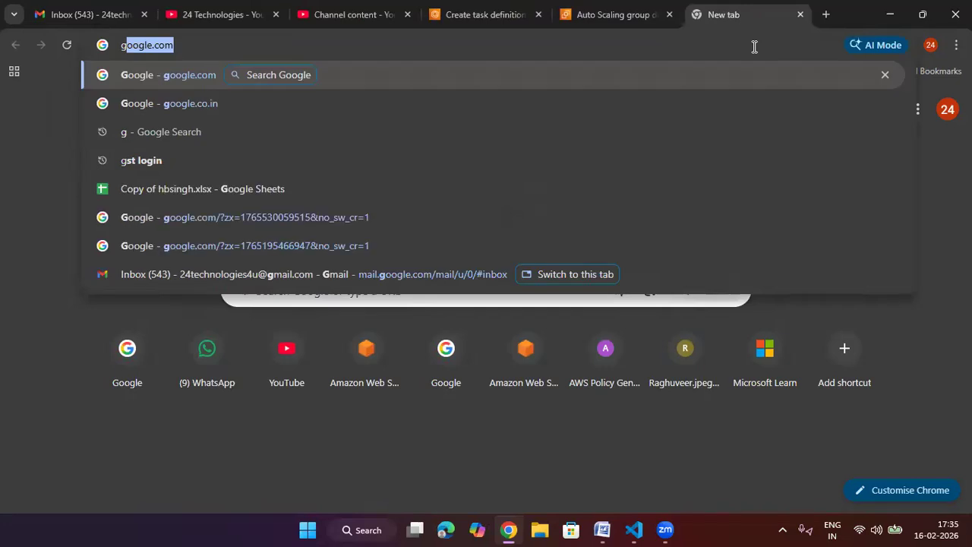
{"action": "key", "text": "Return"}
Step: Search Google for "nginxdemos/hello docker" and open the image's Docker Hub page
{"action": "left_click", "coordinate": [527, 250]}
{"action": "key", "text": "ctrl+v"}
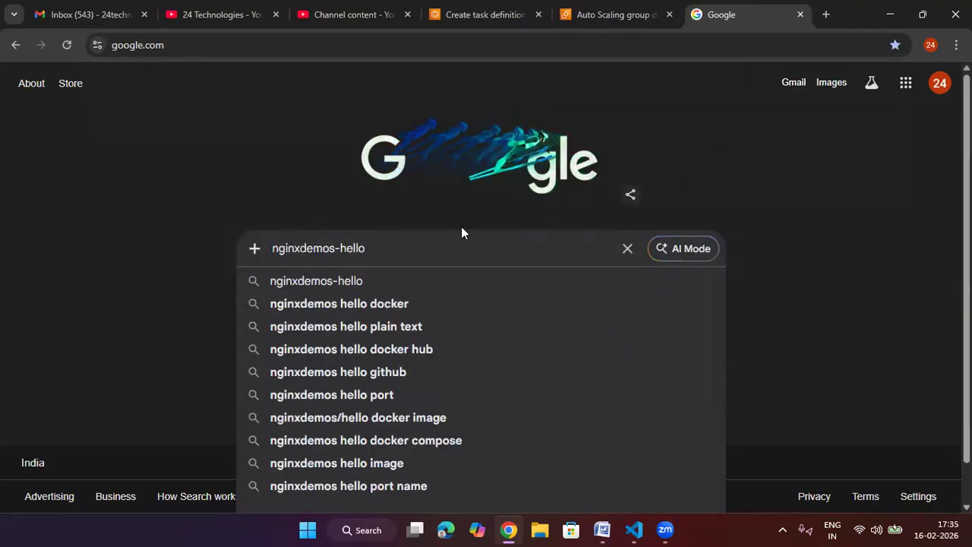
{"action": "key", "text": "BackSpace"}
{"action": "type", "text": "/"}
{"action": "key", "text": "Down"}
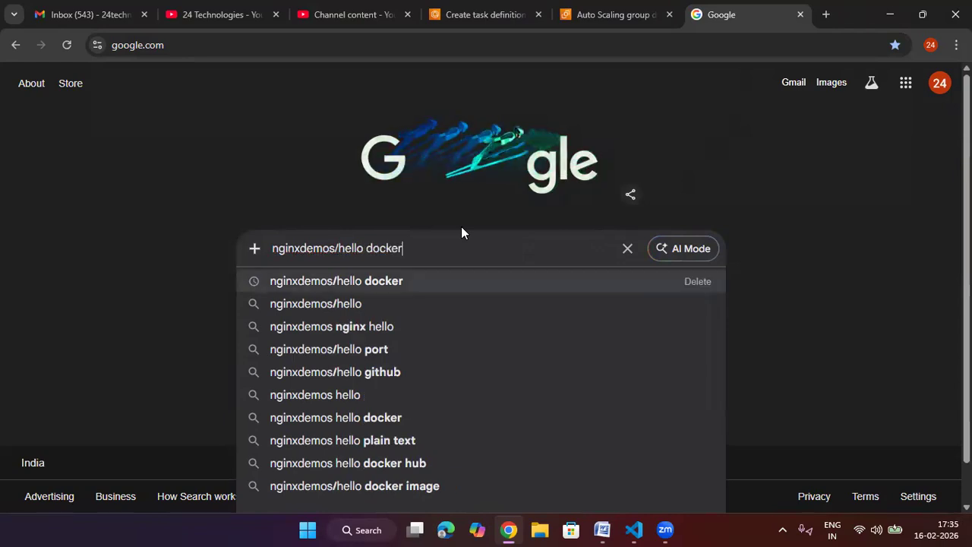
{"action": "key", "text": "Return"}
{"action": "left_click", "coordinate": [205, 222]}
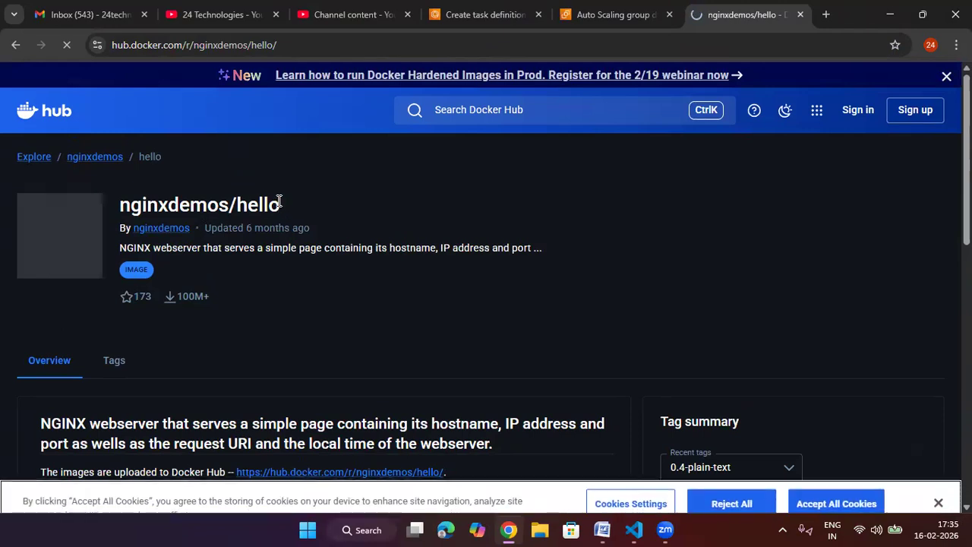
Step: Copy the image name nginxdemos/hello from the Docker Hub page heading
{"action": "left_click_drag", "start_coordinate": [279, 203], "coordinate": [120, 205]}
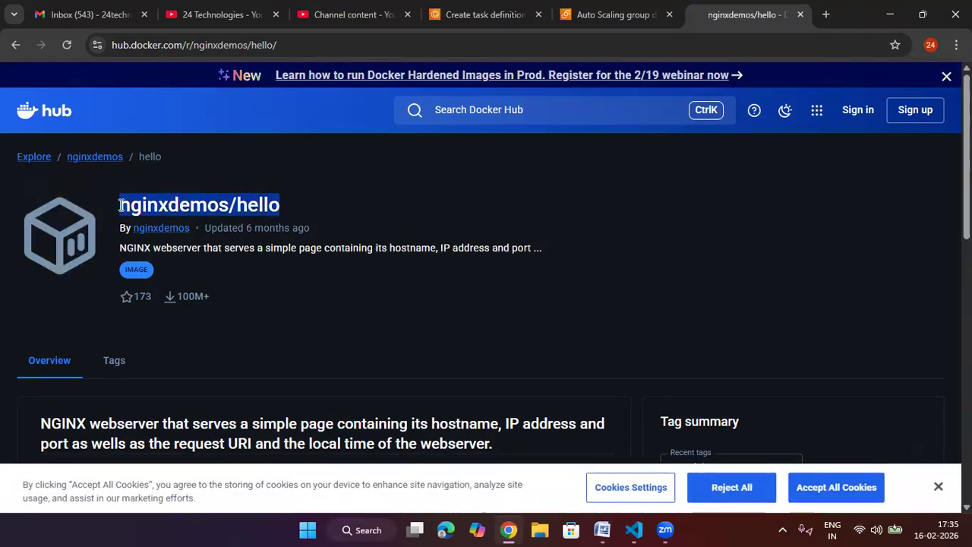
{"action": "right_click", "coordinate": [224, 202]}
{"action": "left_click", "coordinate": [413, 192]}
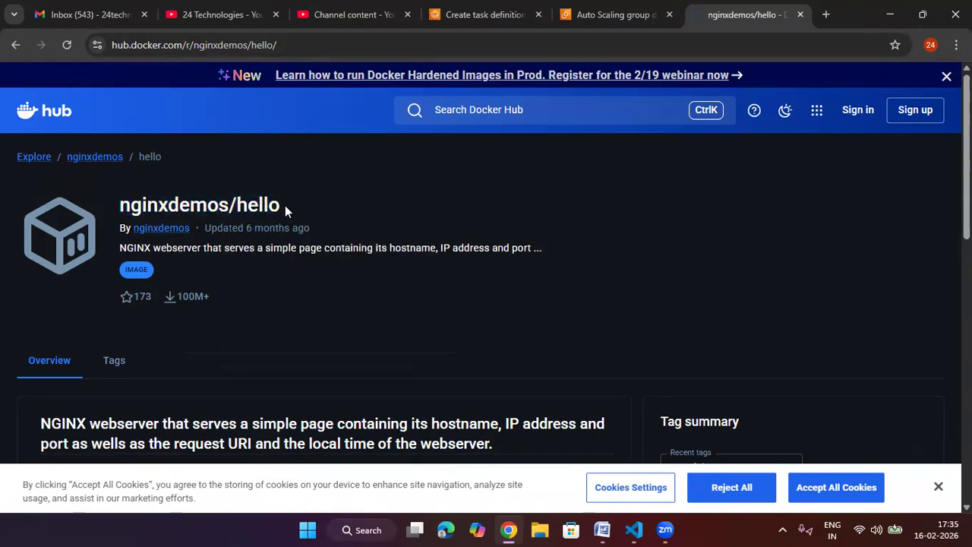
{"action": "triple_click", "coordinate": [126, 219]}
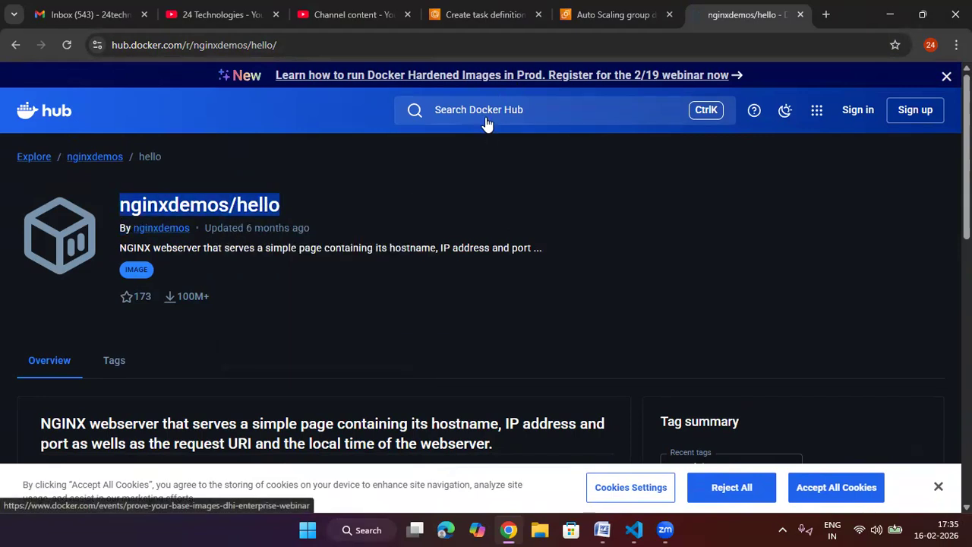
Step: Close the Auto Scaling group's browser tab and return to the new task definition form
{"action": "left_click", "coordinate": [605, 15]}
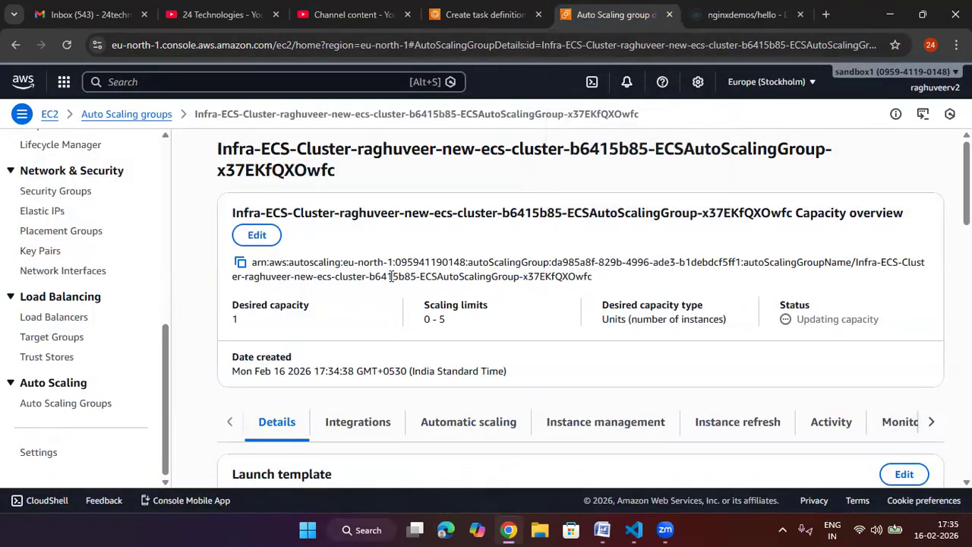
{"action": "left_click", "coordinate": [478, 14]}
{"action": "left_click", "coordinate": [668, 15]}
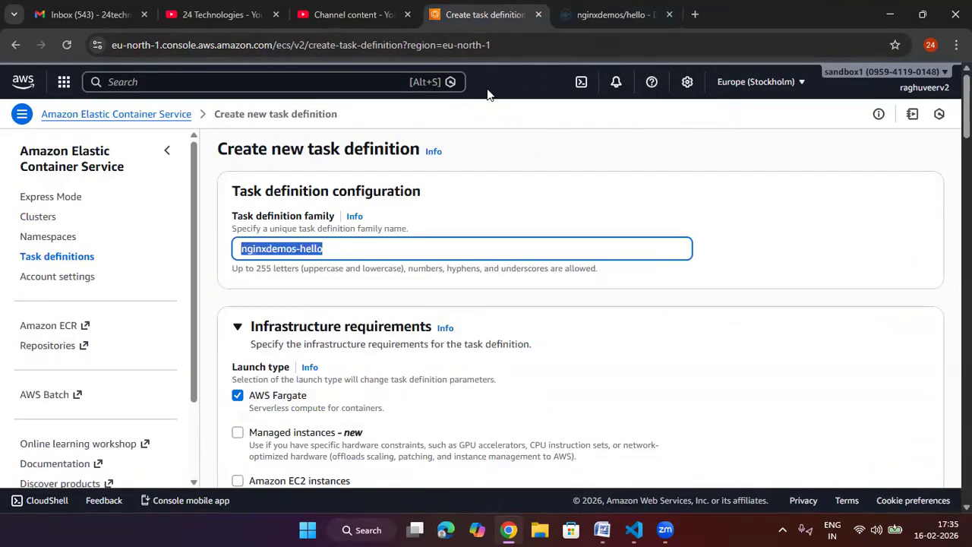
{"action": "left_click", "coordinate": [629, 187]}
Step: Review the launch type, operating system and network mode options under the task definition's infrastructure requirements
{"action": "scroll", "coordinate": [461, 258], "scroll_direction": "down", "scroll_amount": 2}
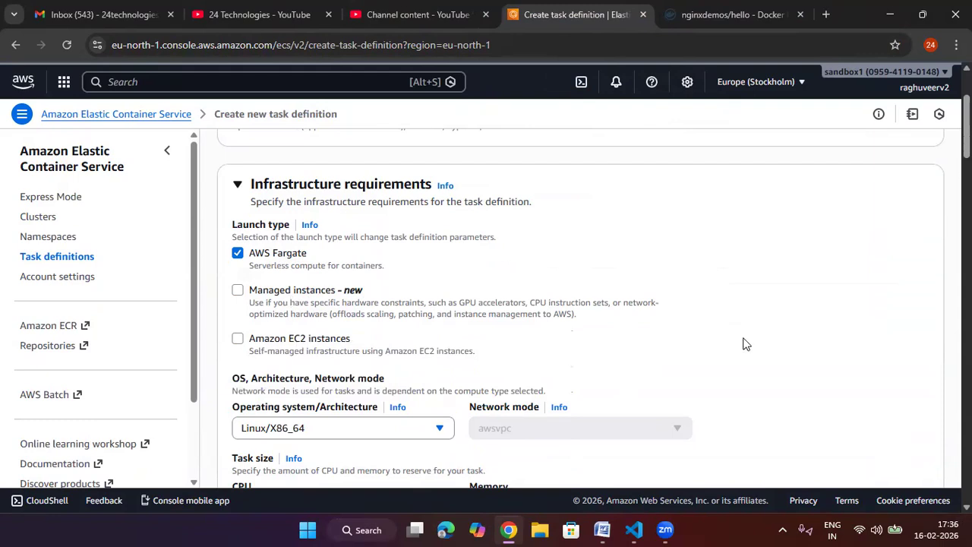
{"action": "scroll", "coordinate": [744, 344], "scroll_direction": "down", "scroll_amount": 1}
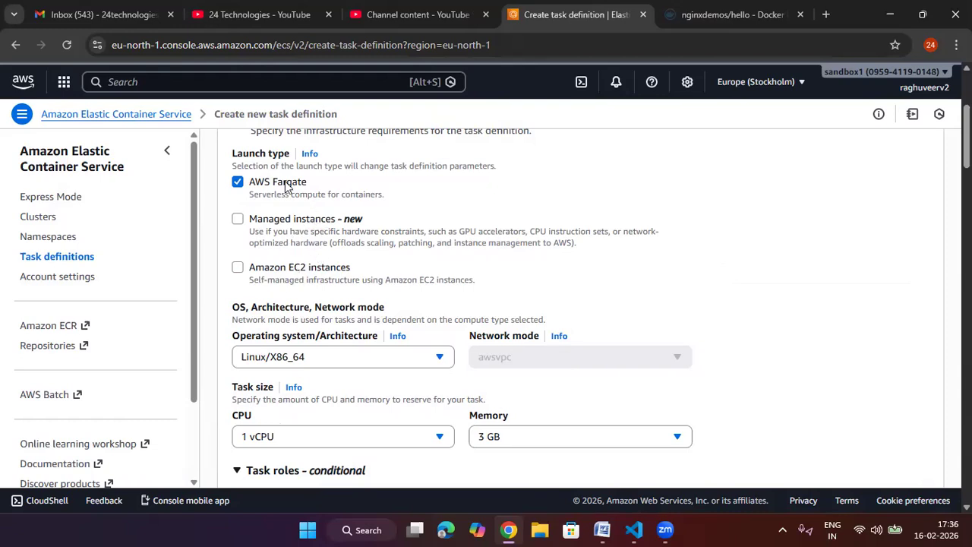
{"action": "left_click_drag", "start_coordinate": [249, 195], "coordinate": [376, 198]}
{"action": "left_click", "coordinate": [396, 196]}
{"action": "left_click_drag", "start_coordinate": [256, 214], "coordinate": [254, 204]}
{"action": "left_click", "coordinate": [529, 197]}
{"action": "scroll", "coordinate": [530, 197], "scroll_direction": "down", "scroll_amount": 1}
{"action": "scroll", "coordinate": [355, 232], "scroll_direction": "down", "scroll_amount": 1}
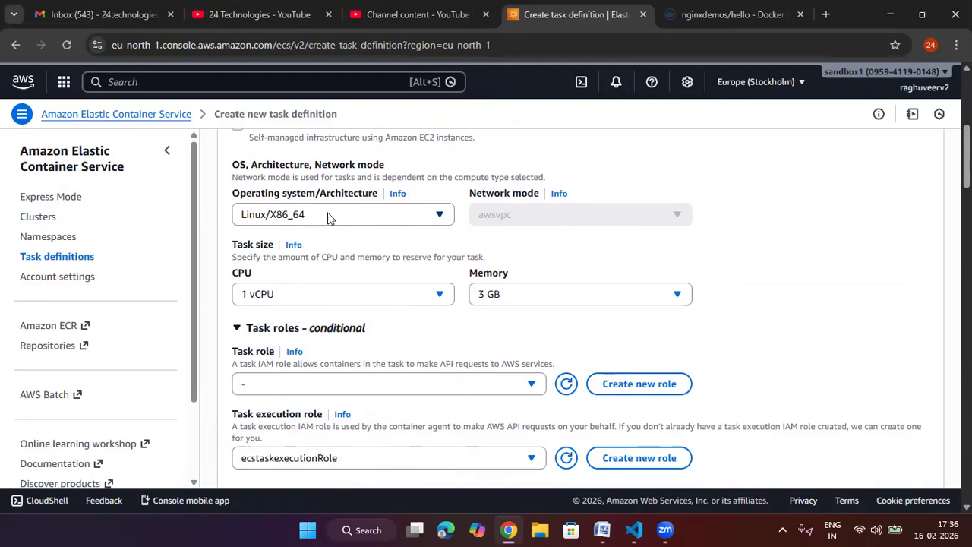
Step: Choose a task size of 1 vCPU and 3 GB of memory
{"action": "scroll", "coordinate": [321, 217], "scroll_direction": "down", "scroll_amount": 1}
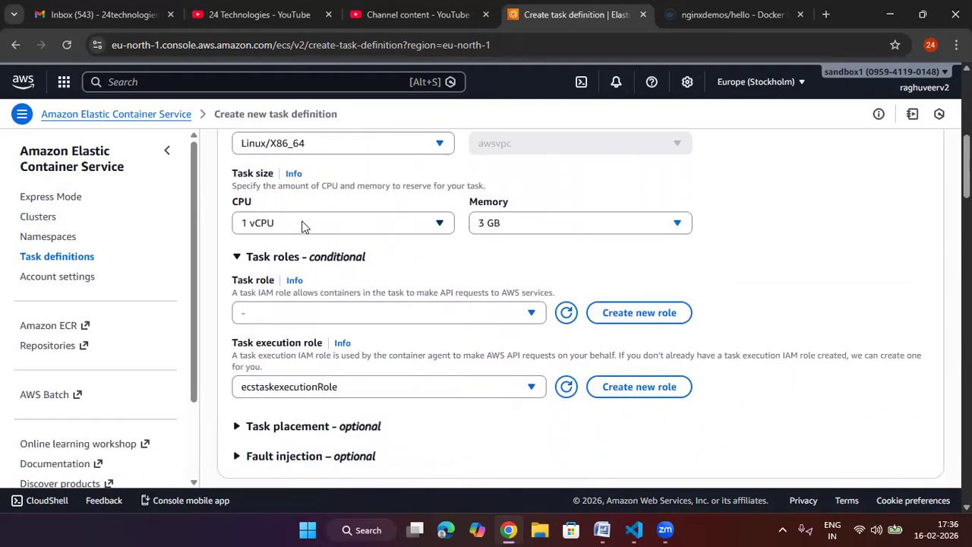
{"action": "left_click", "coordinate": [303, 223]}
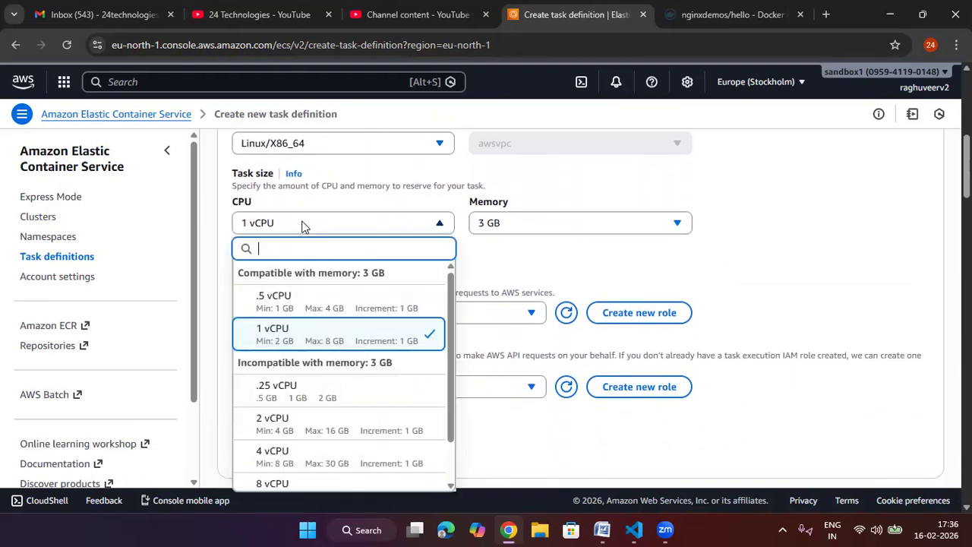
{"action": "left_click", "coordinate": [317, 342]}
{"action": "left_click", "coordinate": [524, 226]}
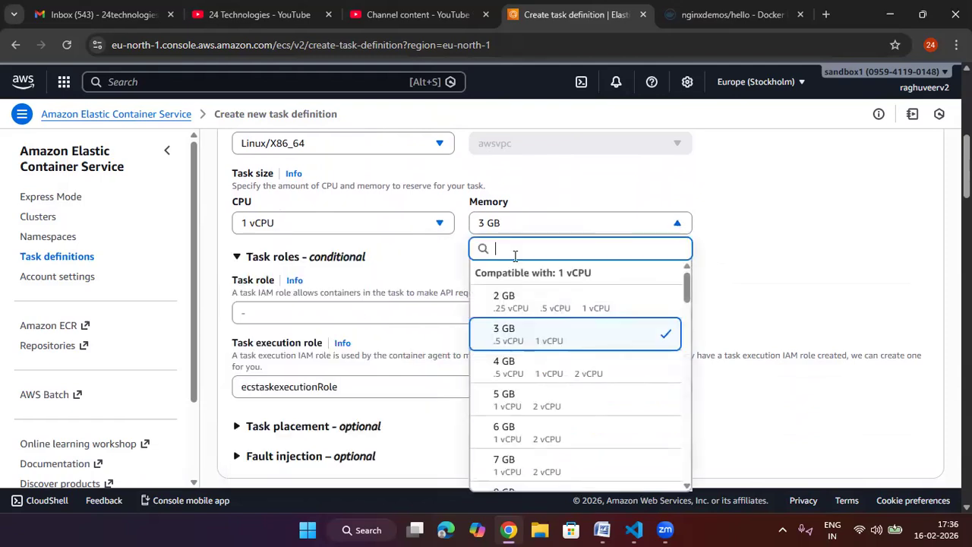
{"action": "left_click", "coordinate": [523, 329]}
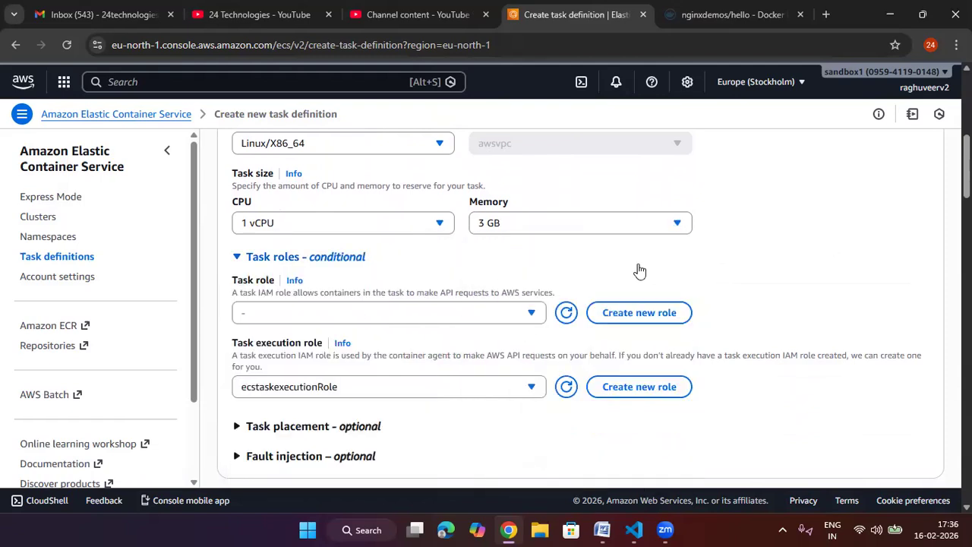
Step: Examine the task role description and the roles available for task execution
{"action": "scroll", "coordinate": [639, 271], "scroll_direction": "down", "scroll_amount": 1}
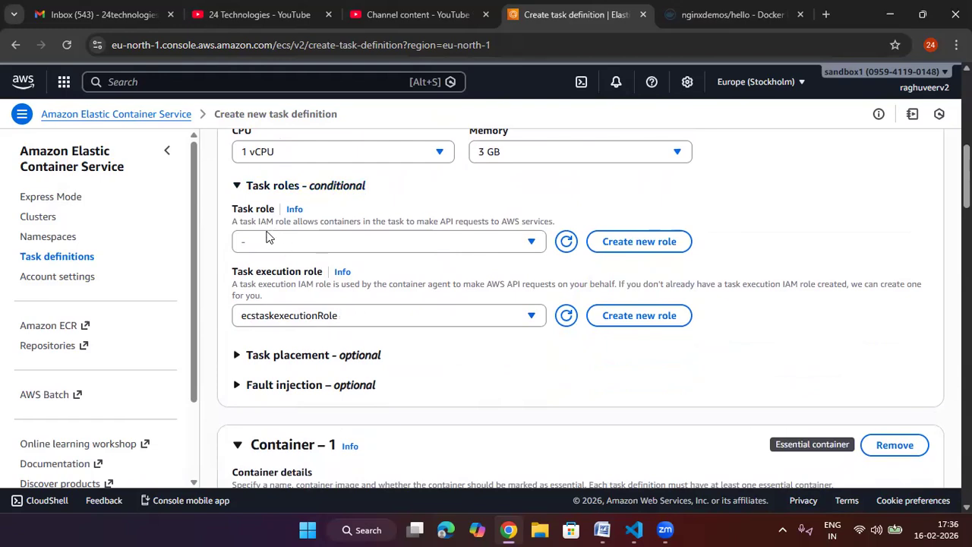
{"action": "left_click_drag", "start_coordinate": [230, 225], "coordinate": [548, 222]}
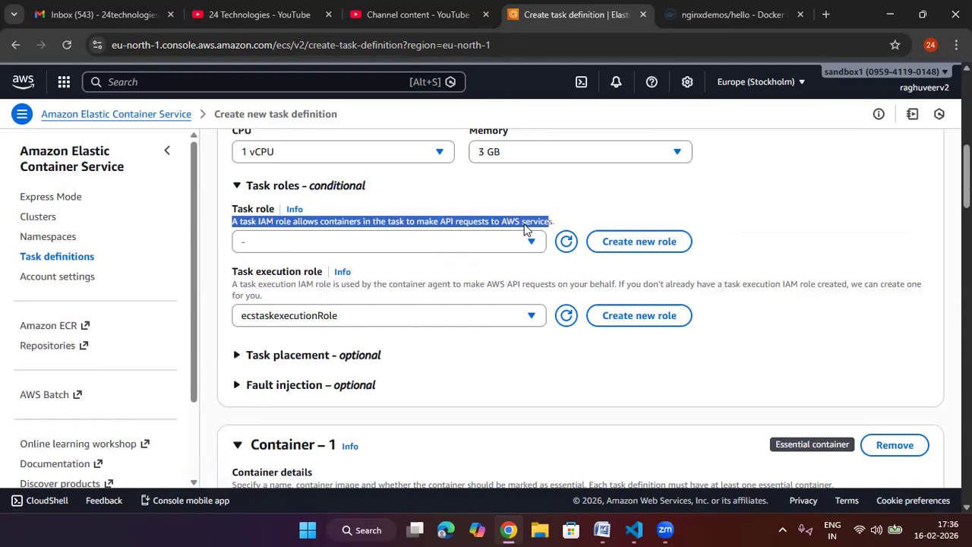
{"action": "left_click", "coordinate": [319, 186]}
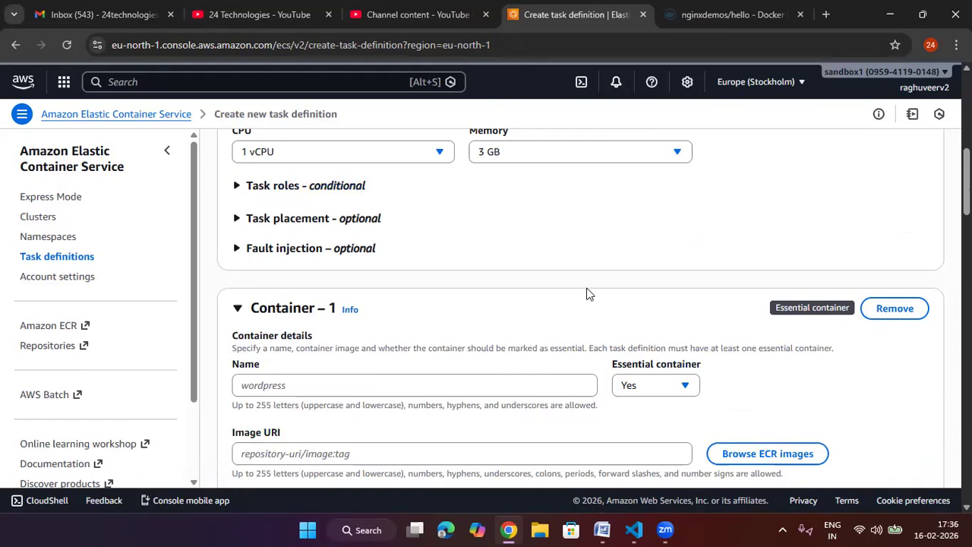
{"action": "scroll", "coordinate": [586, 294], "scroll_direction": "down", "scroll_amount": 2}
{"action": "scroll", "coordinate": [369, 250], "scroll_direction": "up", "scroll_amount": 3}
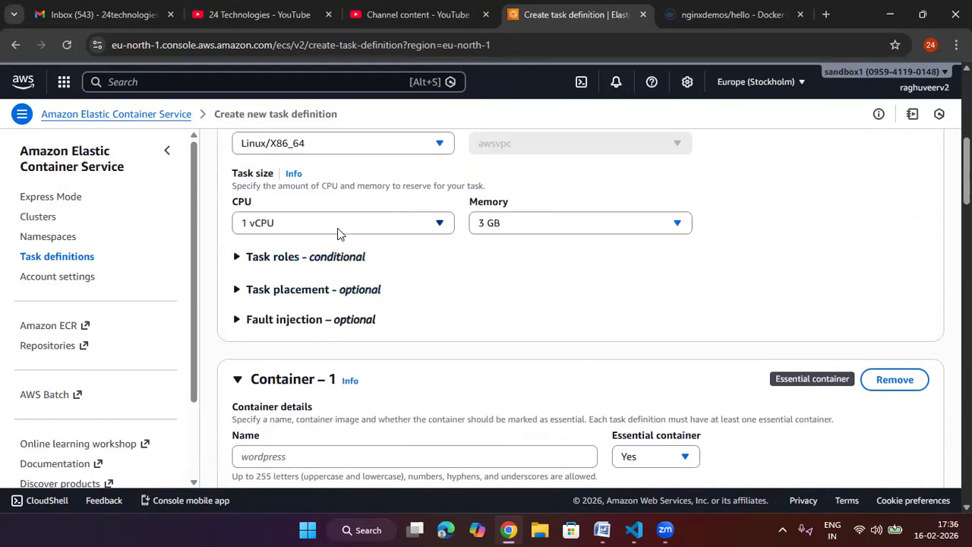
{"action": "left_click", "coordinate": [334, 258]}
{"action": "scroll", "coordinate": [444, 266], "scroll_direction": "down", "scroll_amount": 1}
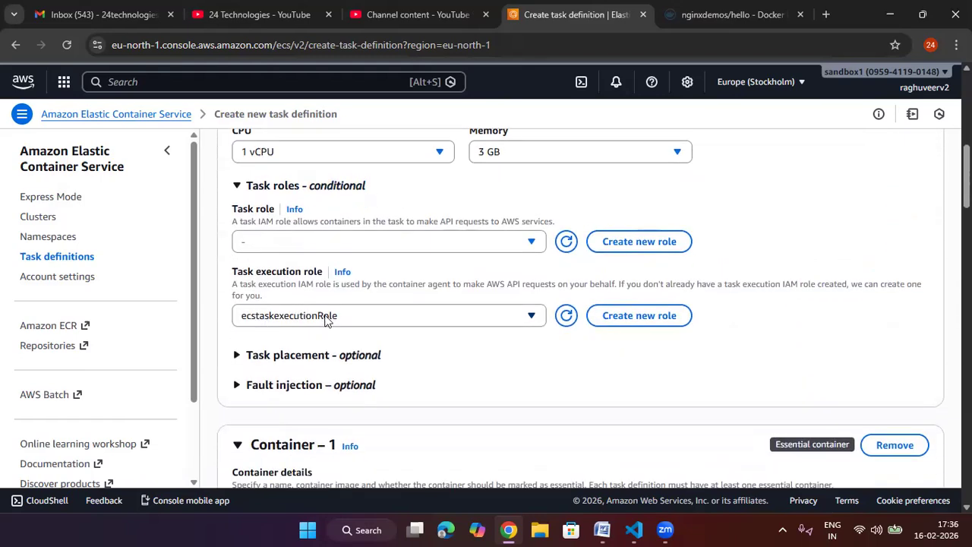
{"action": "left_click_drag", "start_coordinate": [317, 272], "coordinate": [208, 269]}
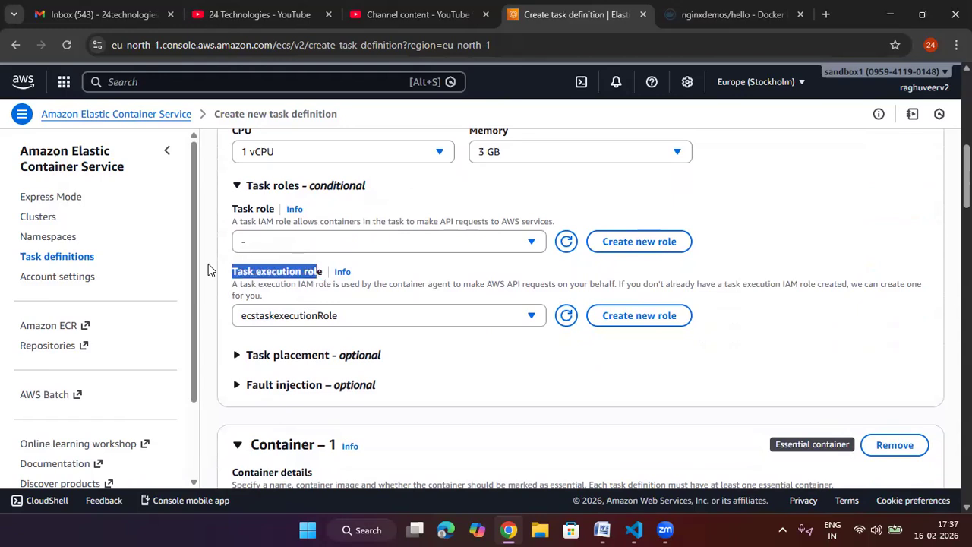
{"action": "left_click", "coordinate": [361, 318]}
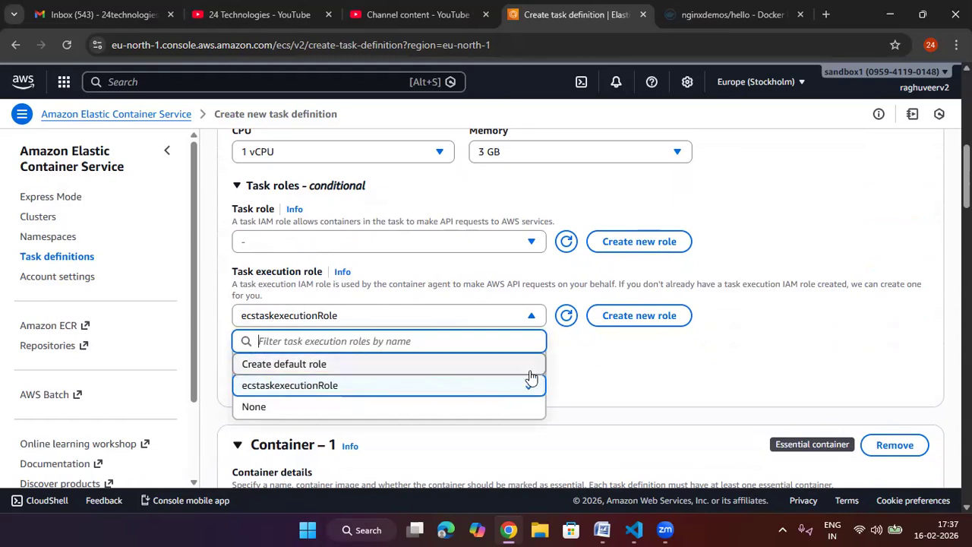
{"action": "left_click", "coordinate": [617, 373]}
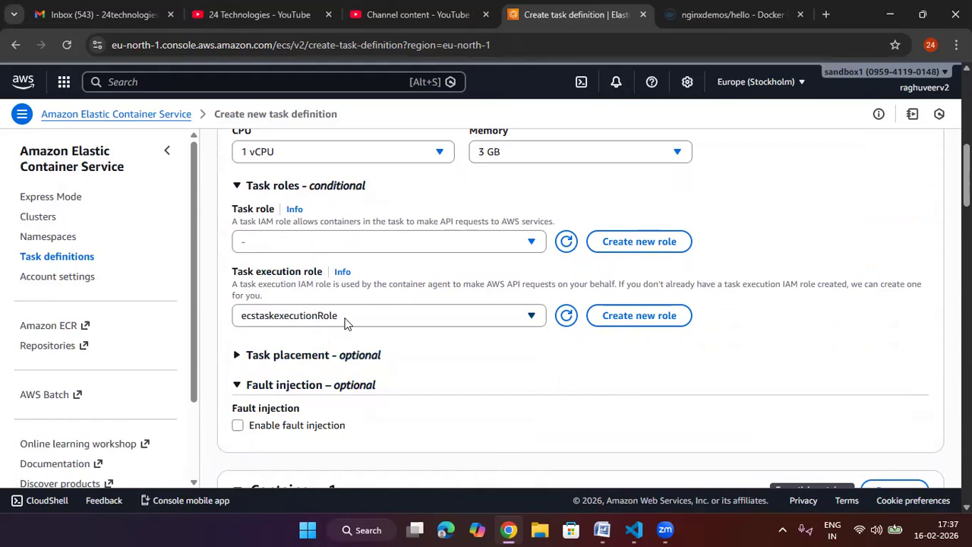
Step: Open the form for creating a new task execution role, look over its default and additional policies, and close it
{"action": "left_click", "coordinate": [628, 317]}
{"action": "scroll", "coordinate": [326, 380], "scroll_direction": "down", "scroll_amount": 1}
{"action": "left_click", "coordinate": [250, 299]}
{"action": "scroll", "coordinate": [250, 294], "scroll_direction": "down", "scroll_amount": 3}
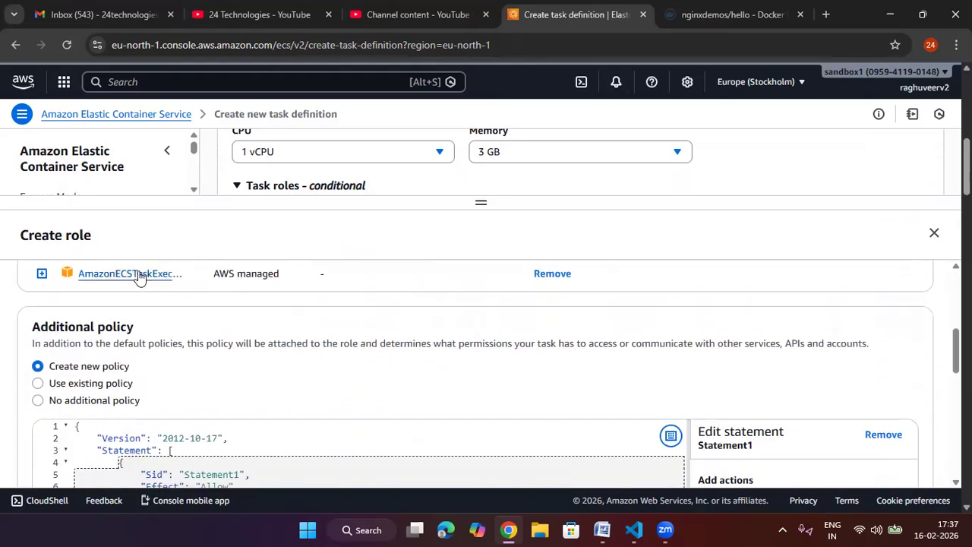
{"action": "left_click", "coordinate": [934, 234]}
Step: Name the first container nginxdemos-hello in the container details
{"action": "scroll", "coordinate": [717, 353], "scroll_direction": "down", "scroll_amount": 1}
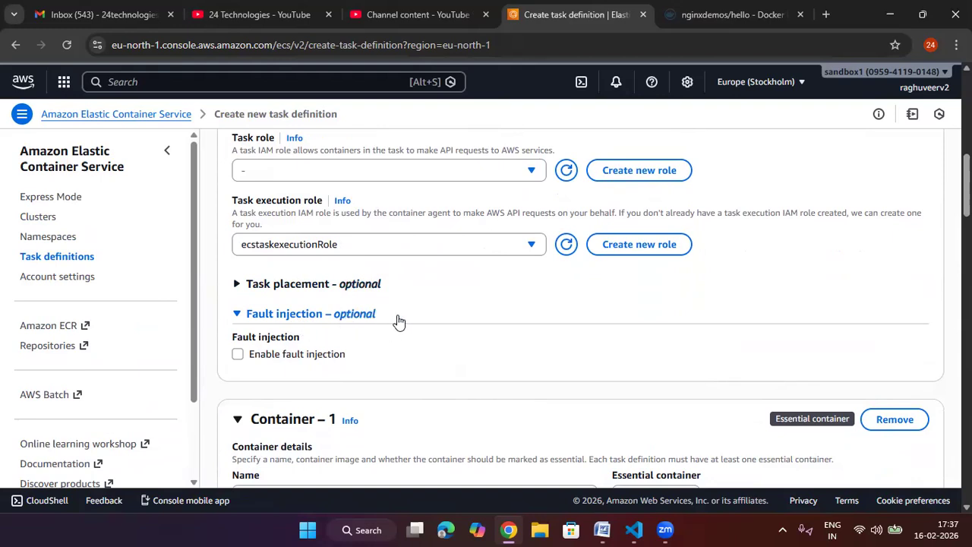
{"action": "scroll", "coordinate": [417, 327], "scroll_direction": "down", "scroll_amount": 1}
{"action": "scroll", "coordinate": [377, 368], "scroll_direction": "down", "scroll_amount": 2}
{"action": "left_click", "coordinate": [330, 288]}
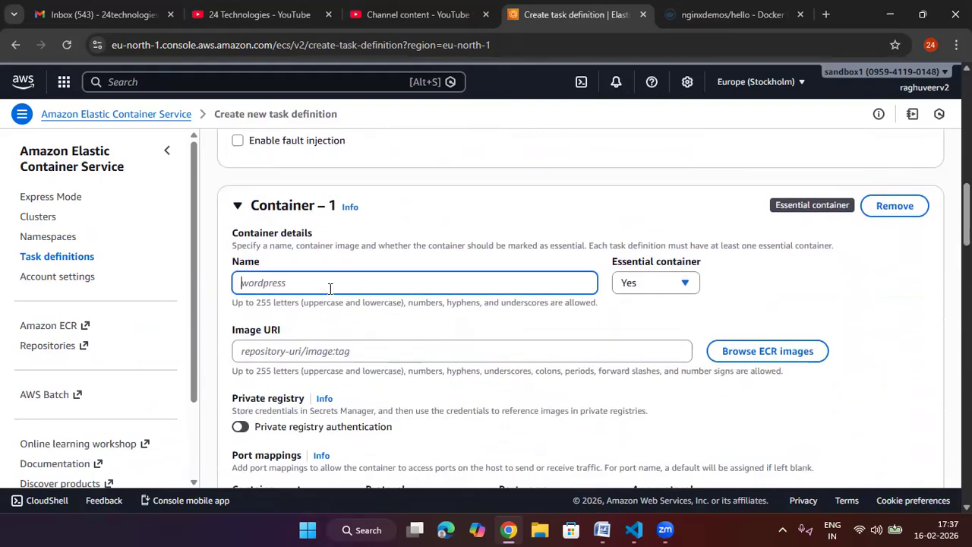
{"action": "left_click", "coordinate": [365, 318]}
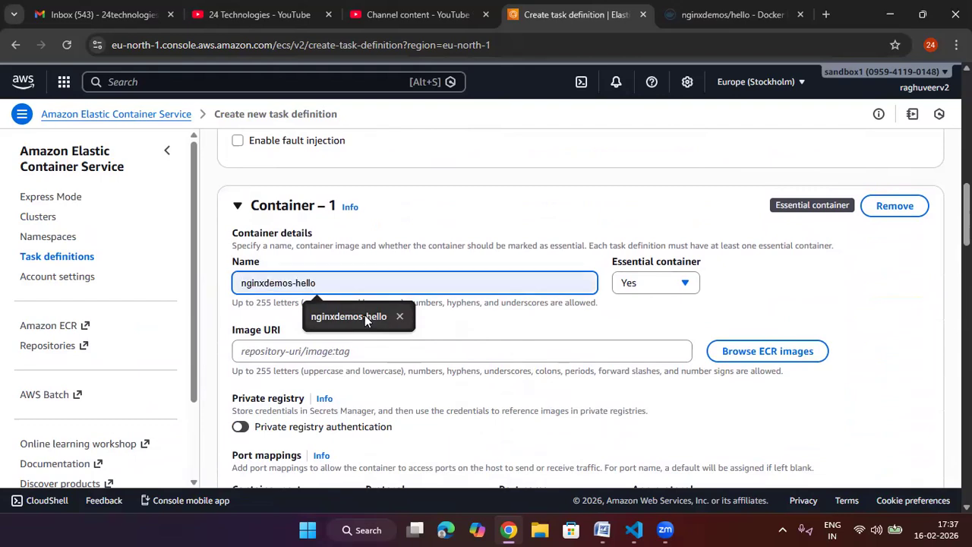
{"action": "left_click", "coordinate": [357, 316]}
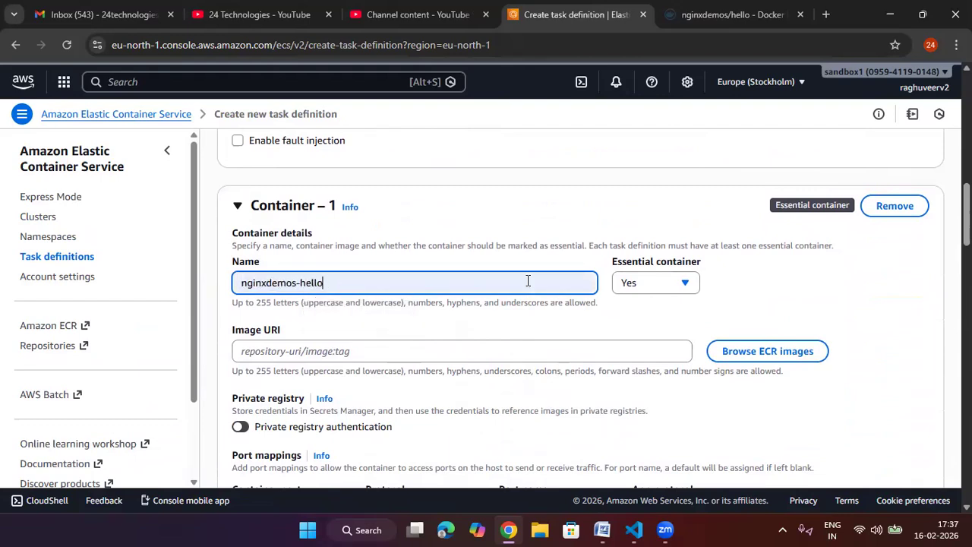
{"action": "key", "text": "BackSpace"}
{"action": "type", "text": "o"}
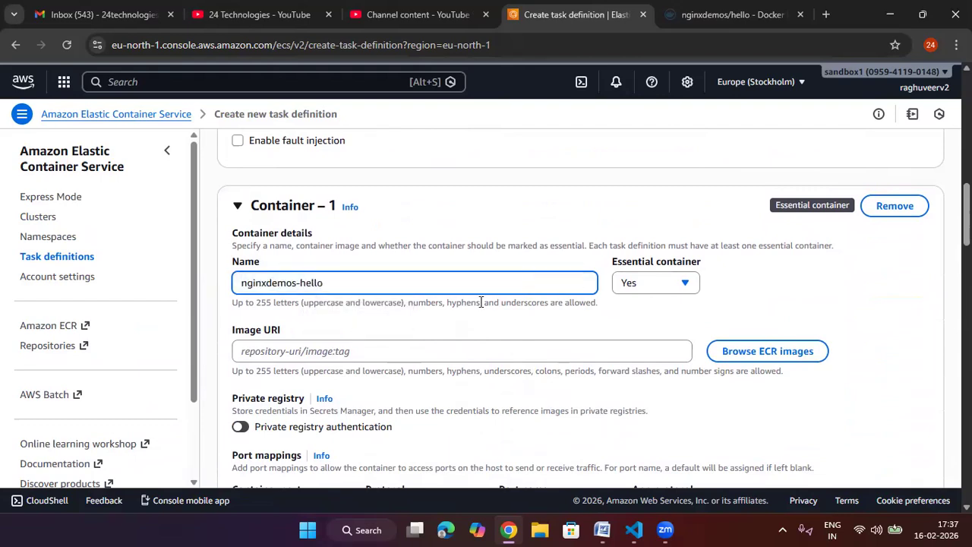
{"action": "left_click", "coordinate": [758, 319]}
Step: Copy the image name nginxdemos/hello from its Docker Hub page and enter it as the container's image URI
{"action": "left_click", "coordinate": [375, 357]}
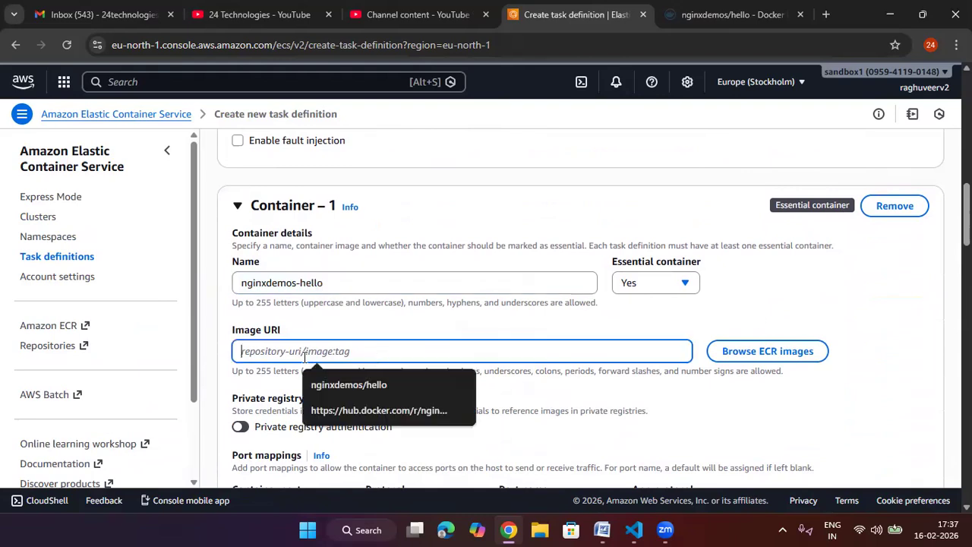
{"action": "left_click", "coordinate": [729, 15]}
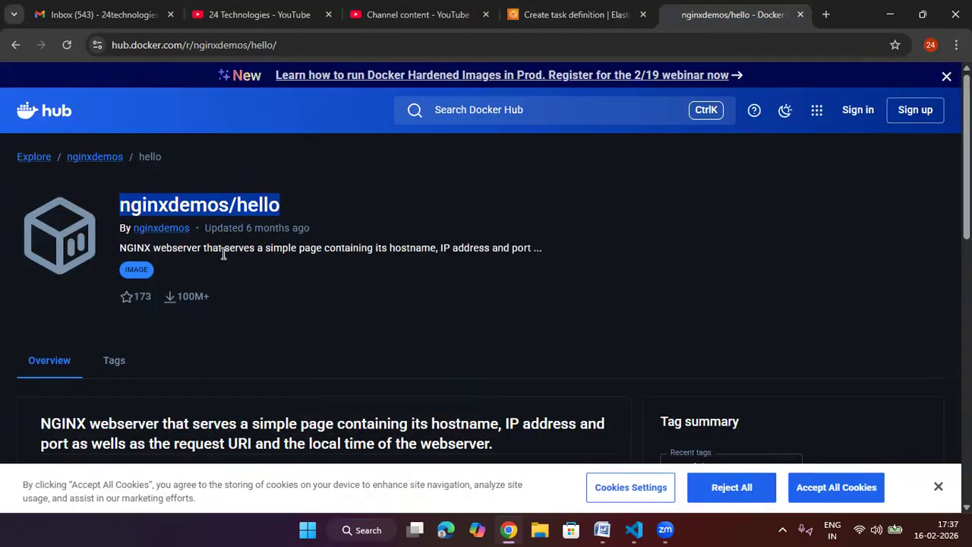
{"action": "right_click", "coordinate": [242, 203]}
{"action": "left_click", "coordinate": [304, 224]}
{"action": "left_click", "coordinate": [557, 15]}
{"action": "left_click", "coordinate": [465, 343]}
{"action": "key", "text": "ctrl+v"}
{"action": "left_click", "coordinate": [820, 299]}
Step: Browse the Amazon ECR images for available private repositories and close the dialog without selecting an image
{"action": "scroll", "coordinate": [820, 299], "scroll_direction": "down", "scroll_amount": 1}
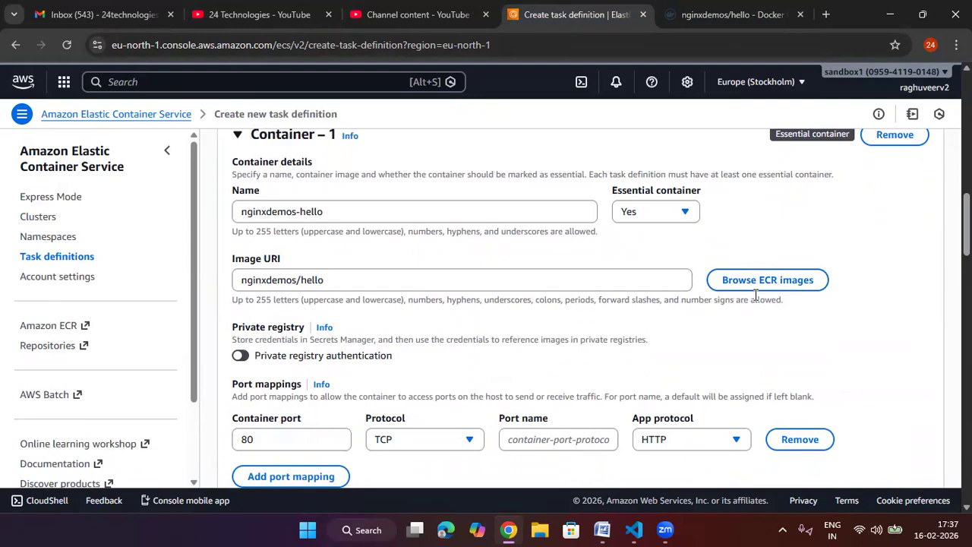
{"action": "left_click", "coordinate": [782, 283]}
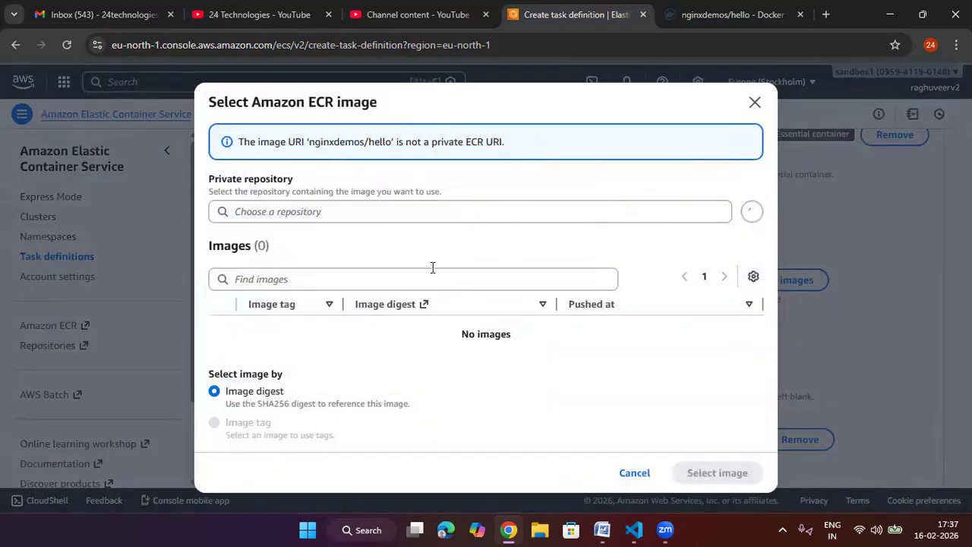
{"action": "left_click", "coordinate": [380, 211]}
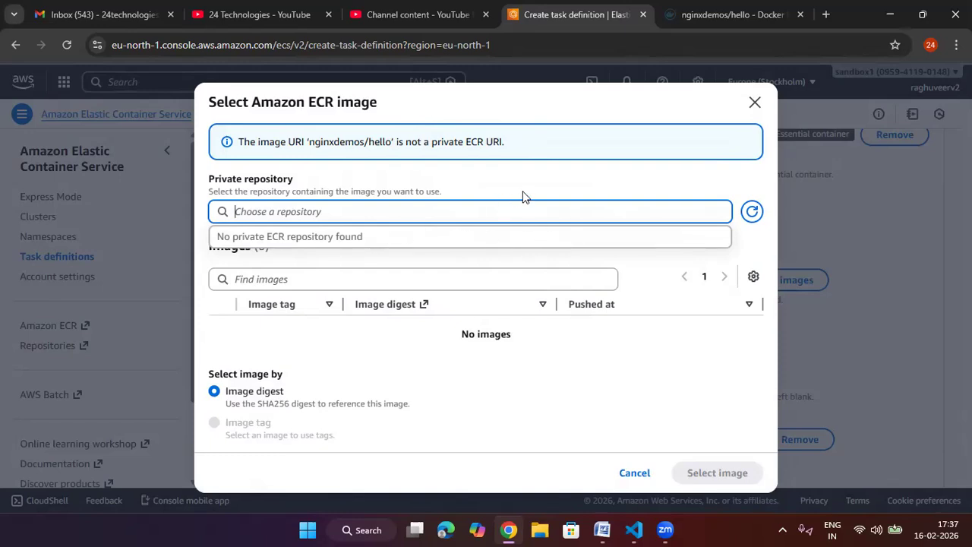
{"action": "left_click", "coordinate": [754, 102]}
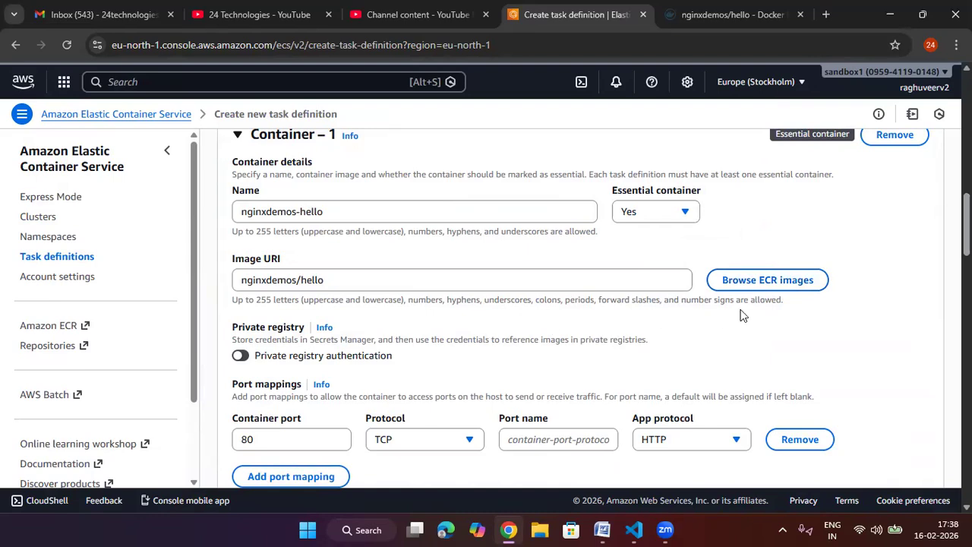
Step: Name the container's port 80 mapping nginxdemos-hello-80-tcp, reusing the task definition family name
{"action": "scroll", "coordinate": [557, 332], "scroll_direction": "down", "scroll_amount": 1}
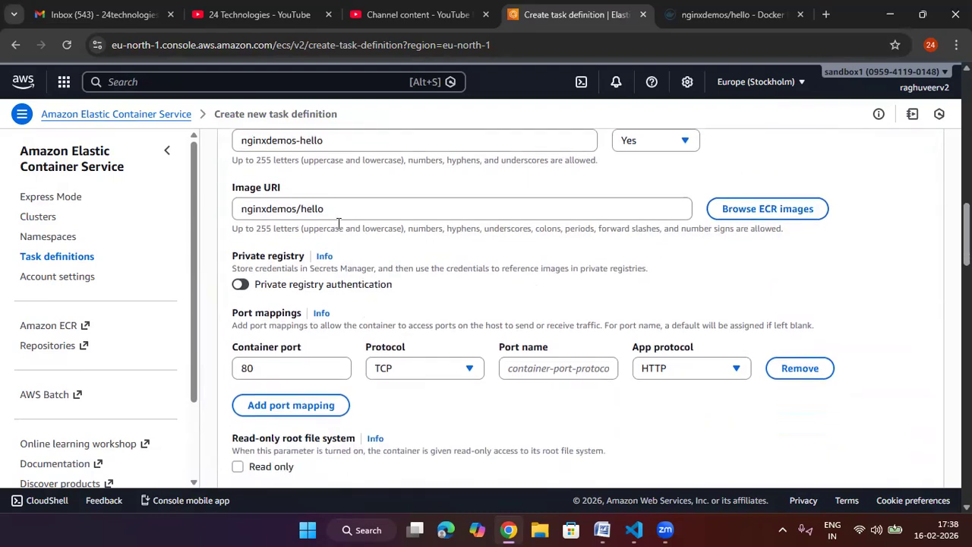
{"action": "scroll", "coordinate": [342, 264], "scroll_direction": "down", "scroll_amount": 1}
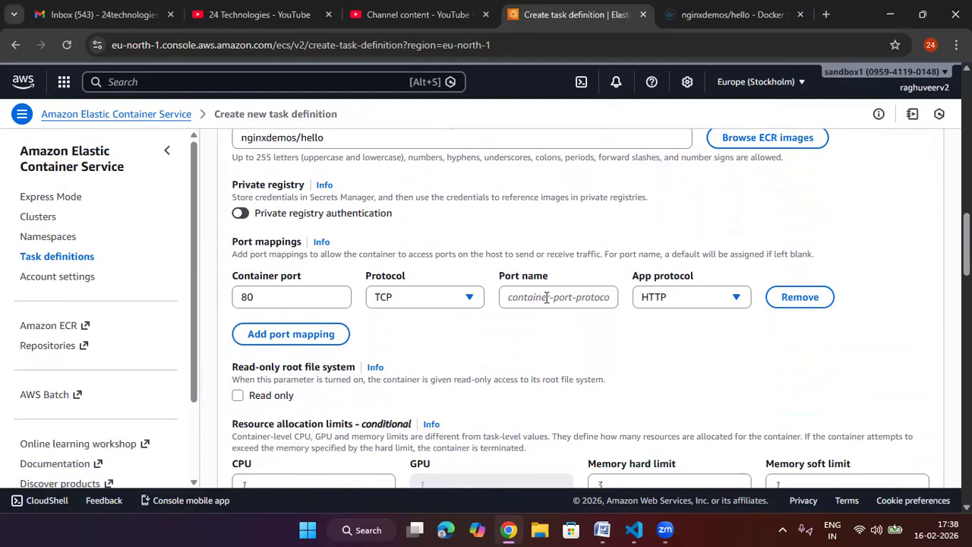
{"action": "scroll", "coordinate": [547, 297], "scroll_direction": "up", "scroll_amount": 12}
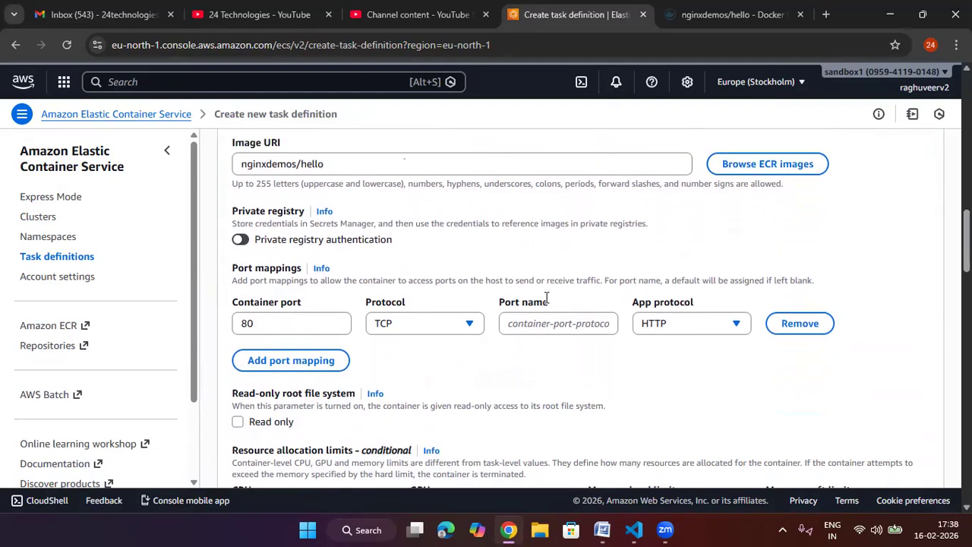
{"action": "left_click_drag", "start_coordinate": [345, 248], "coordinate": [26, 259]}
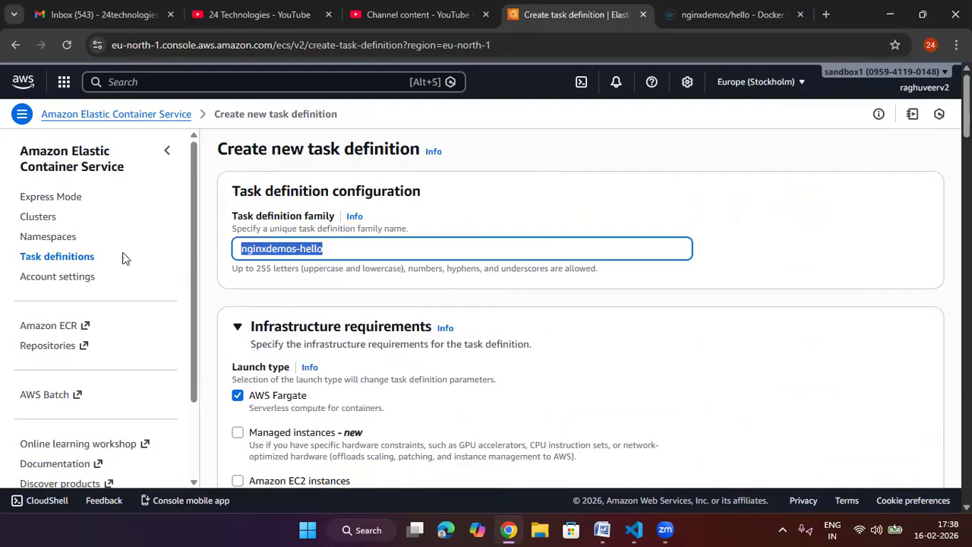
{"action": "scroll", "coordinate": [455, 277], "scroll_direction": "down", "scroll_amount": 12}
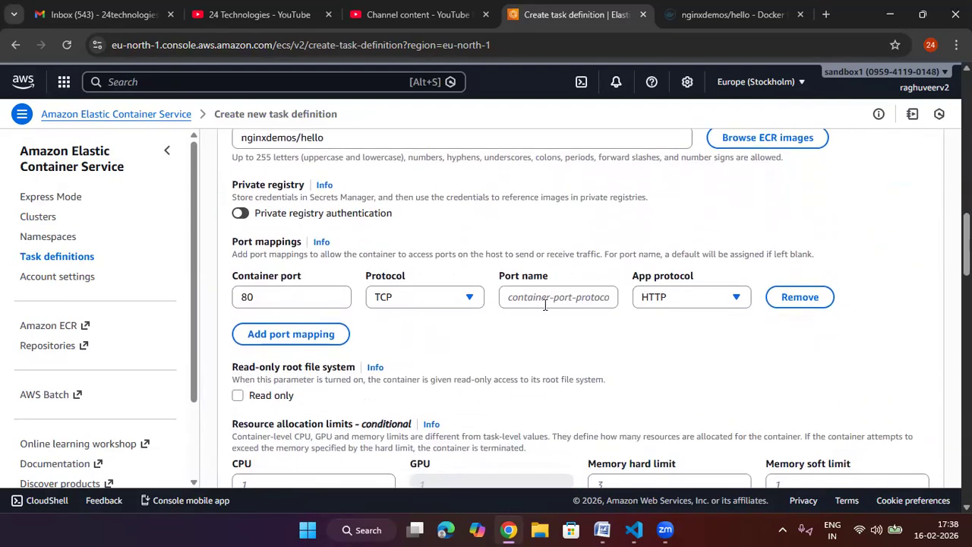
{"action": "left_click", "coordinate": [579, 297]}
{"action": "key", "text": "ctrl+v"}
{"action": "left_click", "coordinate": [648, 330]}
{"action": "left_click_drag", "start_coordinate": [605, 297], "coordinate": [660, 302]}
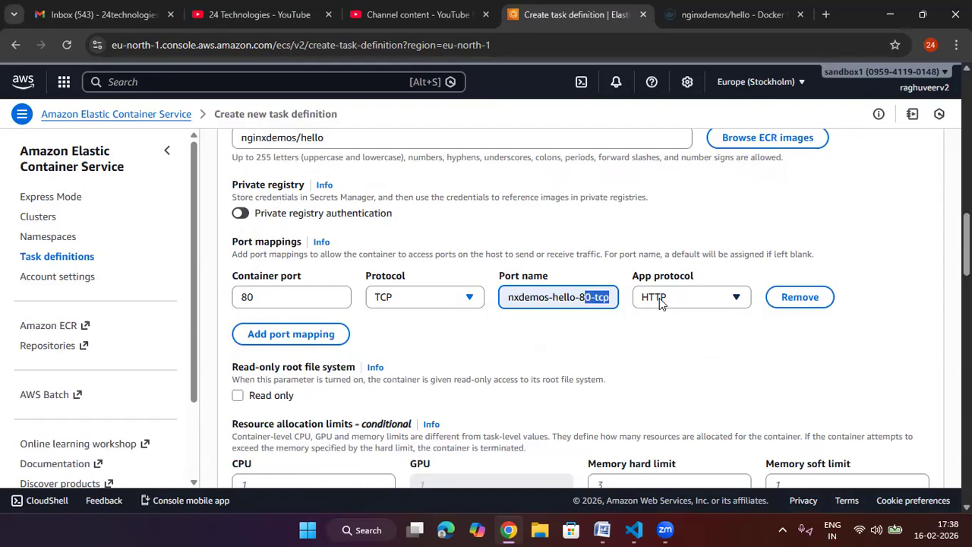
{"action": "left_click", "coordinate": [608, 296]}
{"action": "key", "text": "BackSpace"}
{"action": "type", "text": "p"}
{"action": "left_click", "coordinate": [473, 348]}
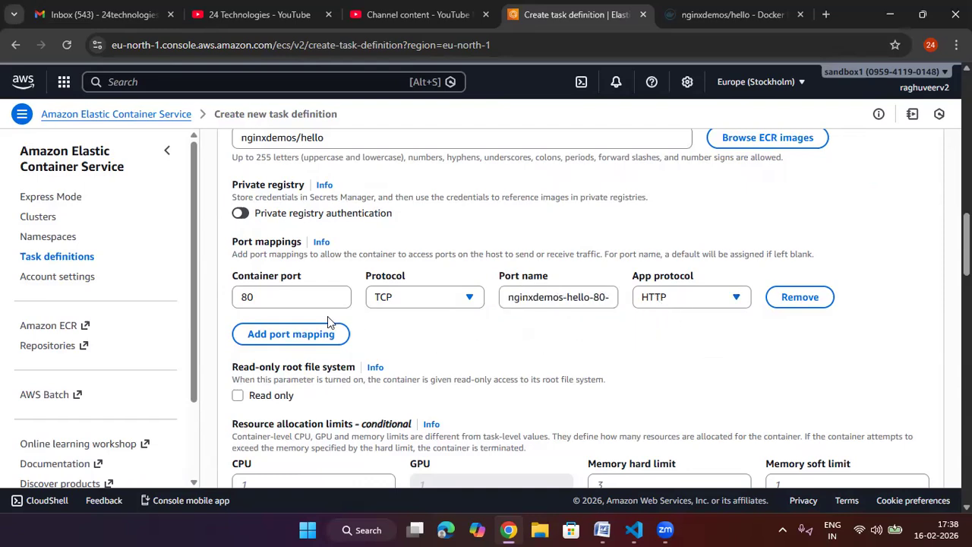
Step: Add a second port mapping row to the container and remove it again
{"action": "left_click", "coordinate": [304, 334]}
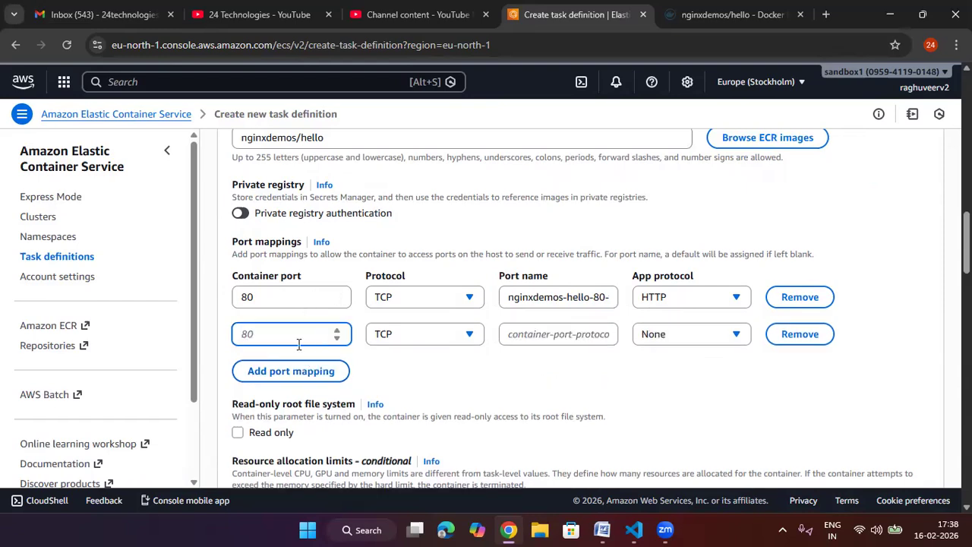
{"action": "left_click", "coordinate": [830, 338]}
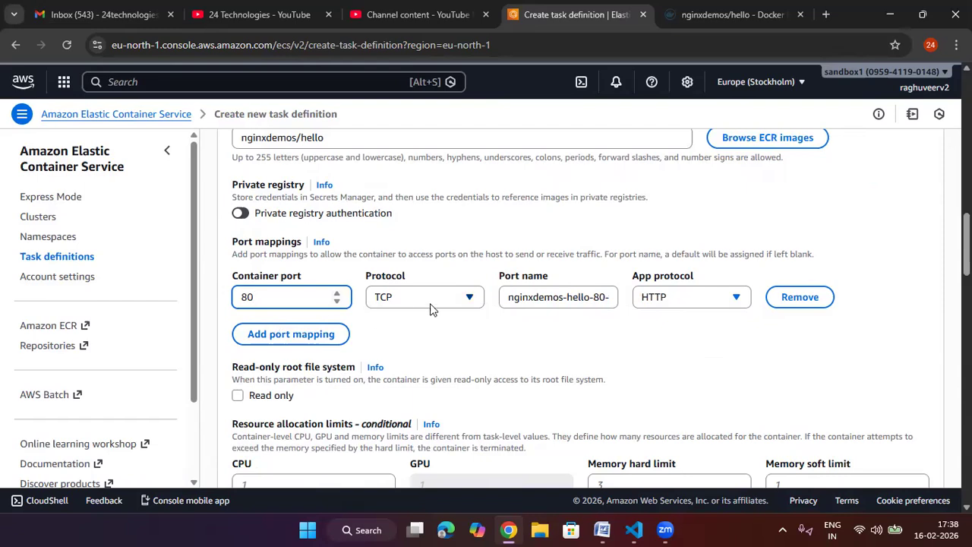
Step: Set the container's resource limits to 1 vCPU, a 3 GB memory hard limit and a 1 GB memory soft limit
{"action": "scroll", "coordinate": [440, 376], "scroll_direction": "down", "scroll_amount": 2}
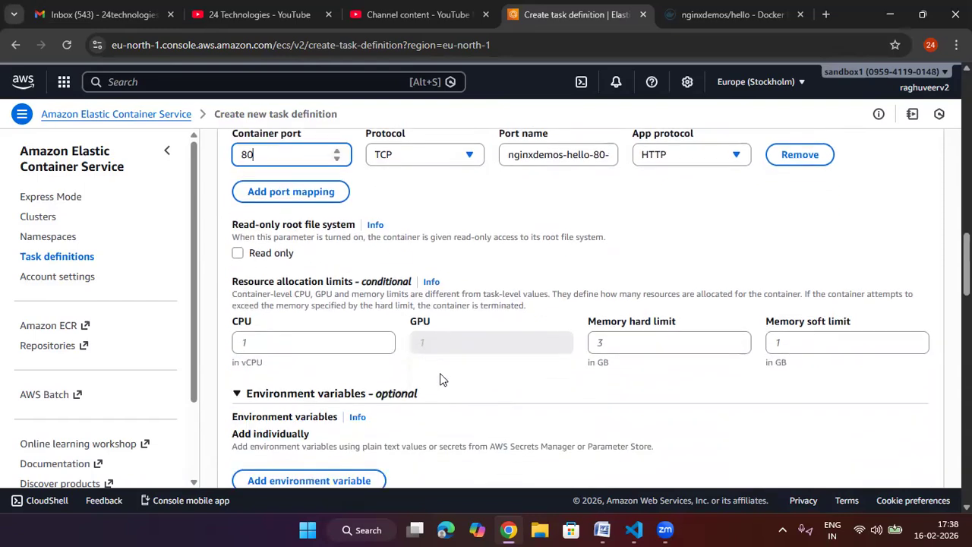
{"action": "left_click", "coordinate": [296, 340]}
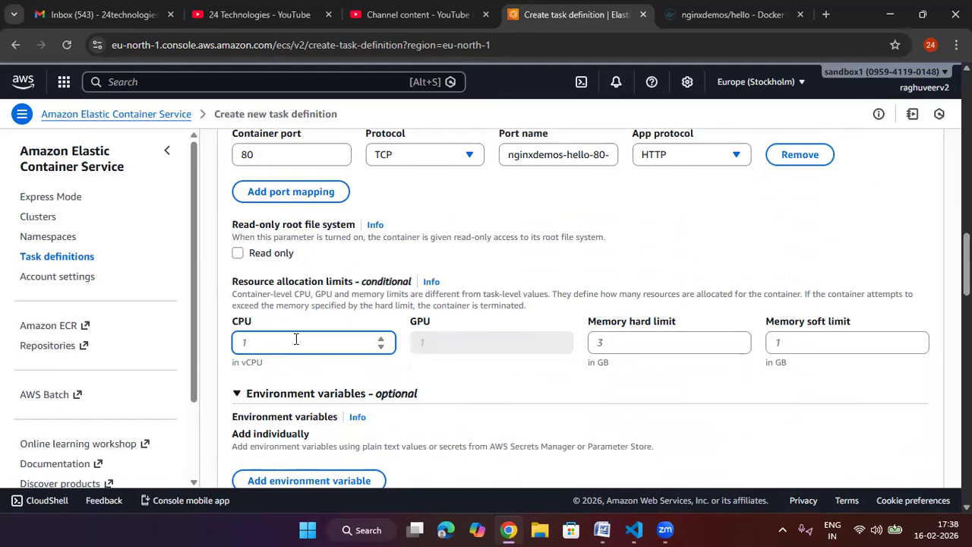
{"action": "type", "text": "1"}
{"action": "left_click", "coordinate": [615, 342]}
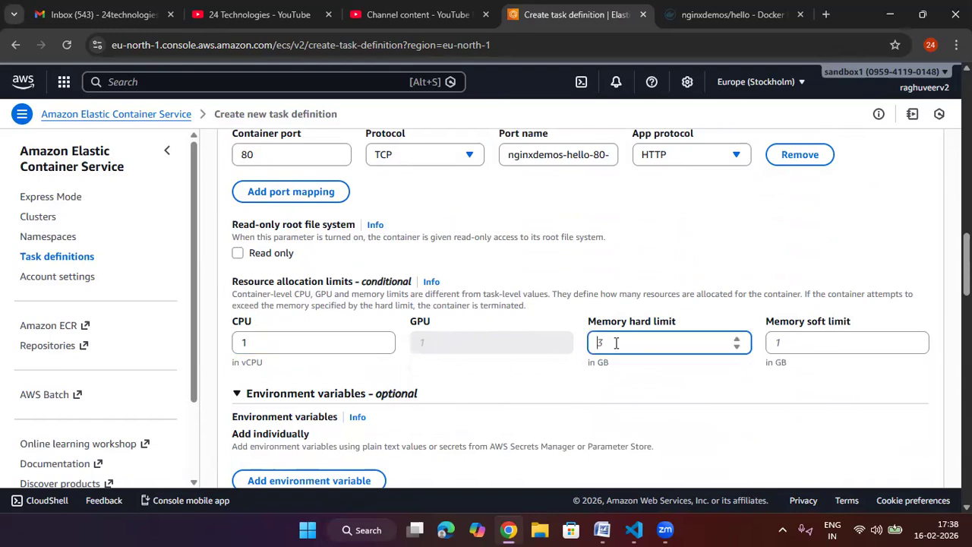
{"action": "type", "text": "3"}
{"action": "left_click", "coordinate": [786, 344]}
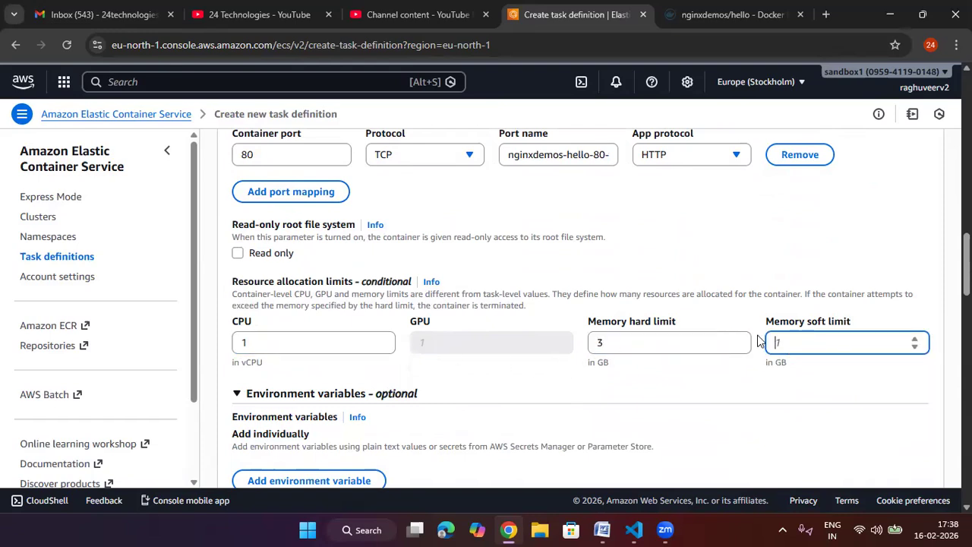
{"action": "type", "text": "1"}
Step: Review the container's environment variable, CloudWatch log collection, restart policy, health check and other optional settings
{"action": "scroll", "coordinate": [467, 321], "scroll_direction": "down", "scroll_amount": 1}
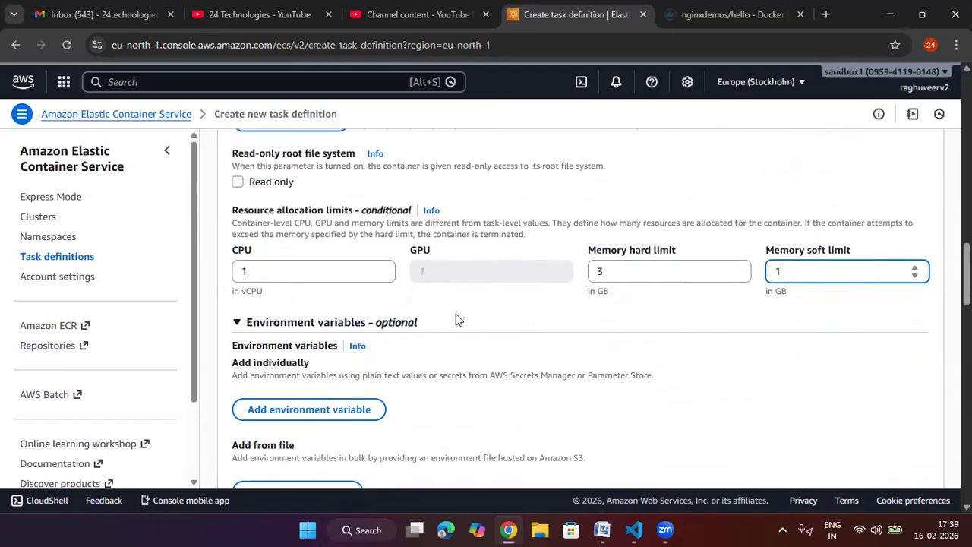
{"action": "scroll", "coordinate": [392, 357], "scroll_direction": "down", "scroll_amount": 2}
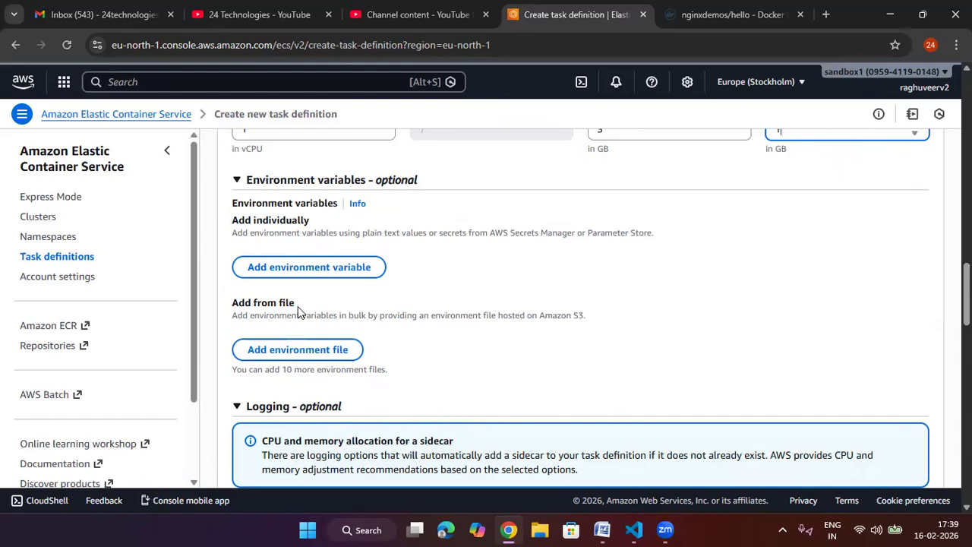
{"action": "scroll", "coordinate": [397, 309], "scroll_direction": "down", "scroll_amount": 1}
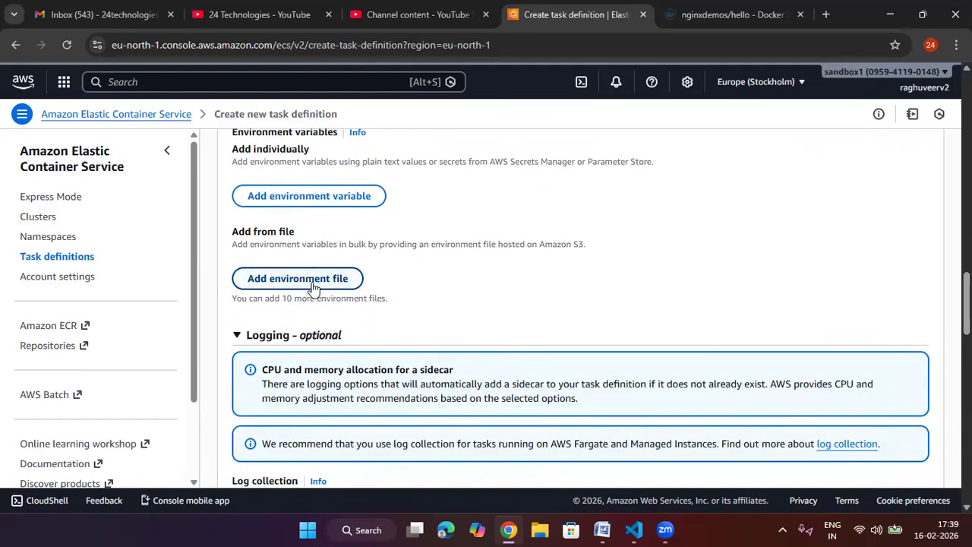
{"action": "scroll", "coordinate": [423, 297], "scroll_direction": "down", "scroll_amount": 4}
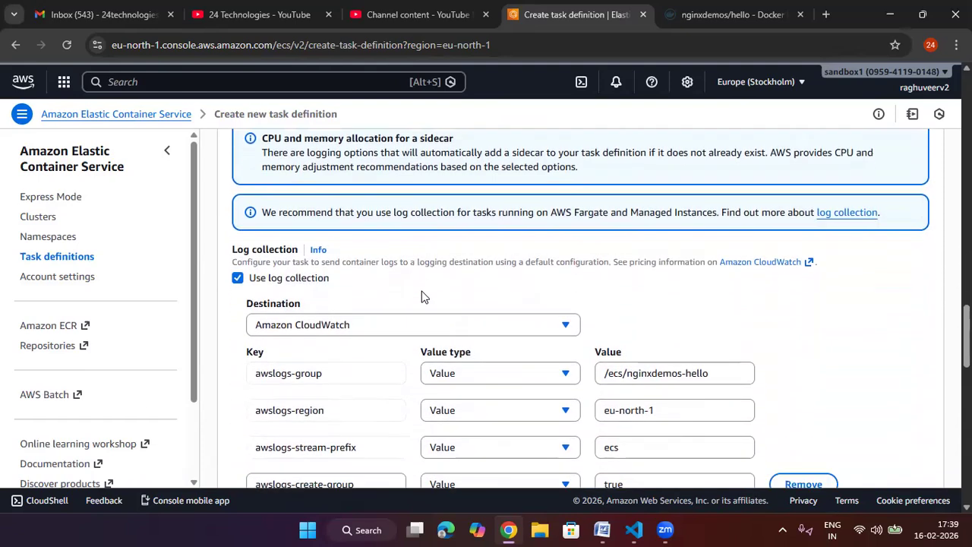
{"action": "scroll", "coordinate": [329, 234], "scroll_direction": "down", "scroll_amount": 2}
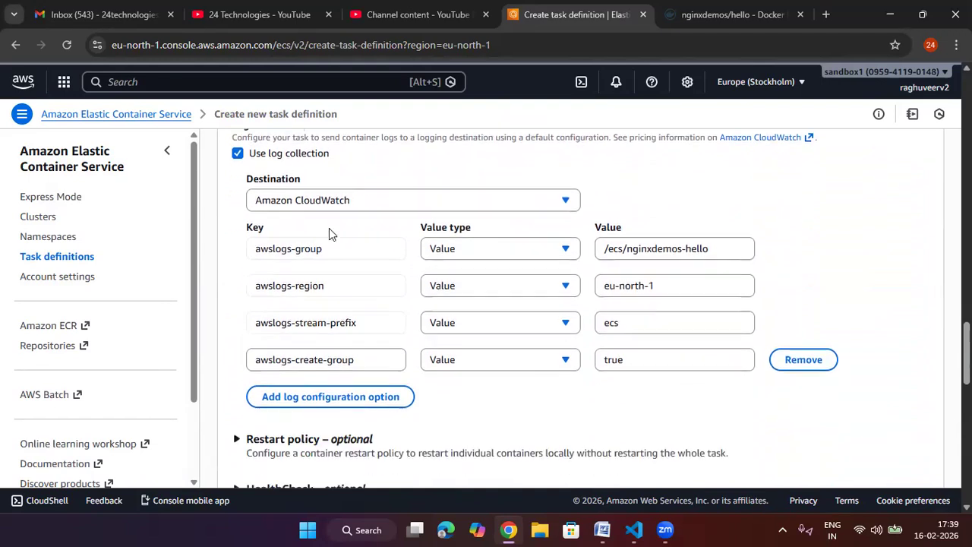
{"action": "scroll", "coordinate": [329, 232], "scroll_direction": "down", "scroll_amount": 2}
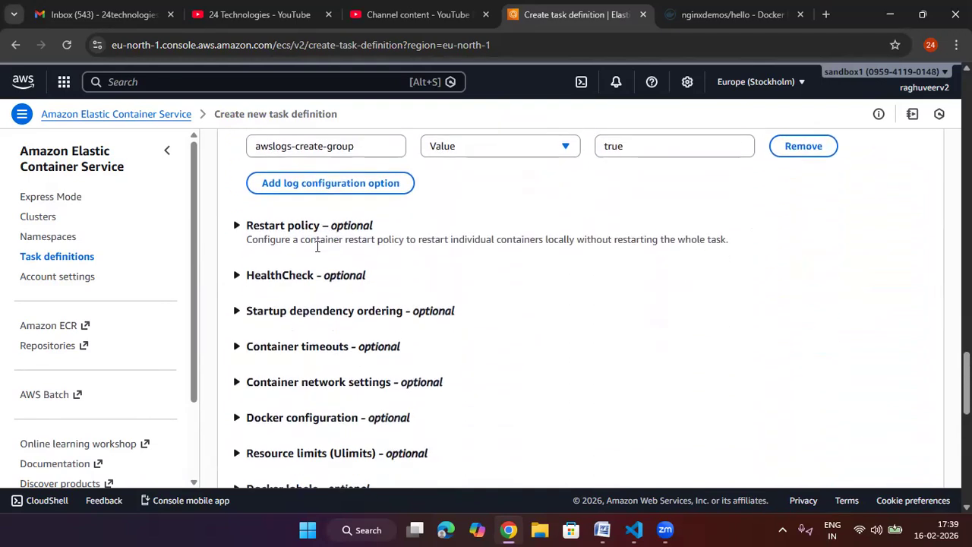
{"action": "scroll", "coordinate": [328, 418], "scroll_direction": "down", "scroll_amount": 1}
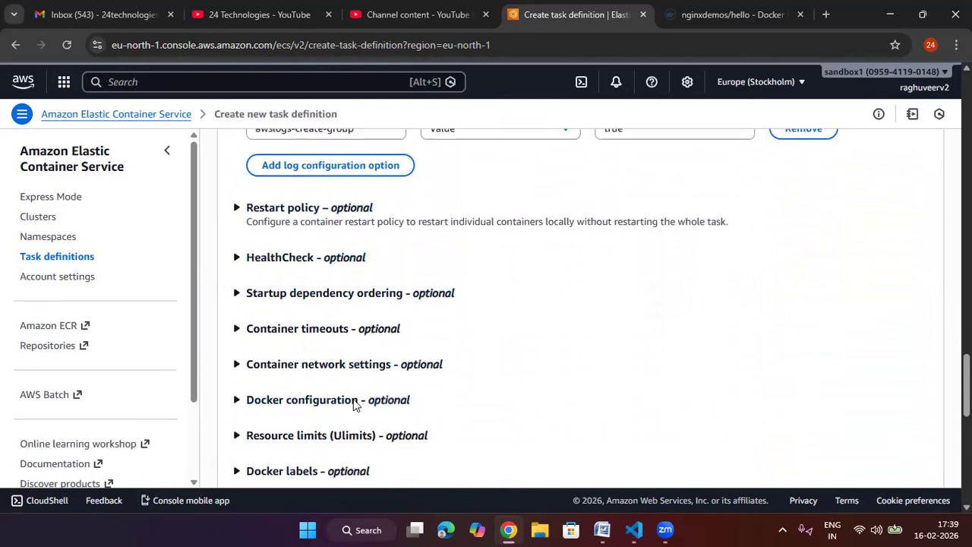
{"action": "scroll", "coordinate": [388, 354], "scroll_direction": "up", "scroll_amount": 1}
Step: Set the task's ephemeral storage amount to 21 GiB
{"action": "scroll", "coordinate": [388, 354], "scroll_direction": "down", "scroll_amount": 10}
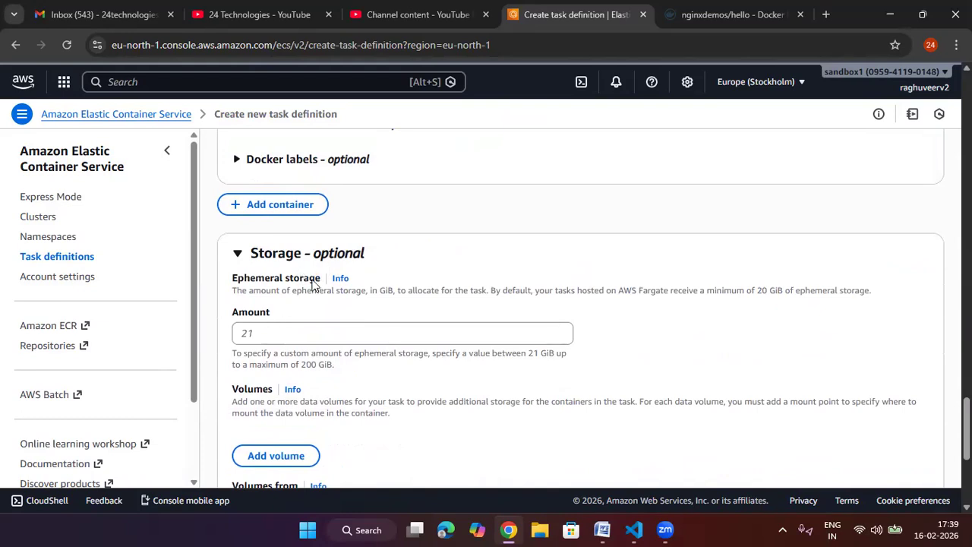
{"action": "scroll", "coordinate": [308, 296], "scroll_direction": "up", "scroll_amount": 1}
{"action": "scroll", "coordinate": [304, 302], "scroll_direction": "down", "scroll_amount": 2}
{"action": "left_click", "coordinate": [281, 263]}
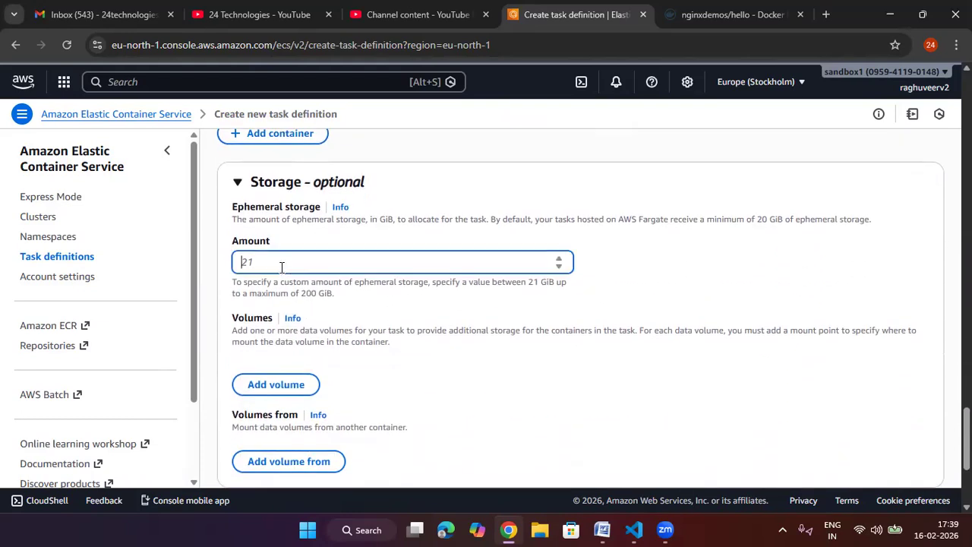
{"action": "type", "text": "21"}
{"action": "left_click", "coordinate": [684, 263]}
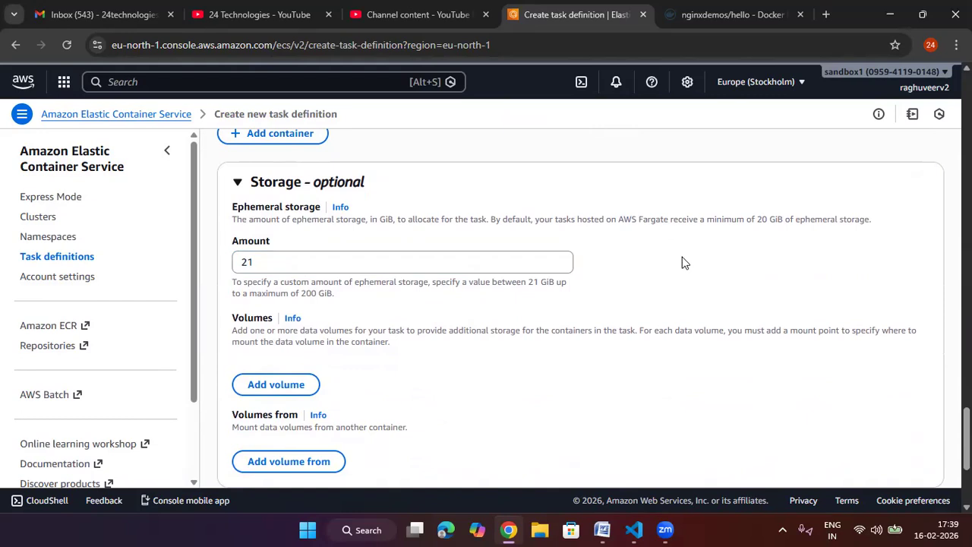
Step: Create the task definition with the configured settings, dismiss the notification and refresh the new revision's details
{"action": "scroll", "coordinate": [638, 287], "scroll_direction": "down", "scroll_amount": 3}
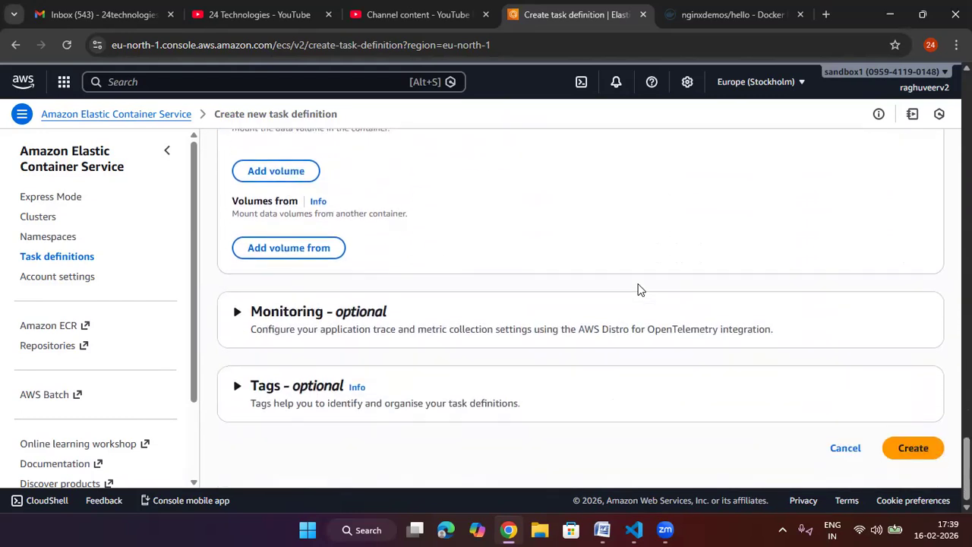
{"action": "left_click", "coordinate": [915, 448]}
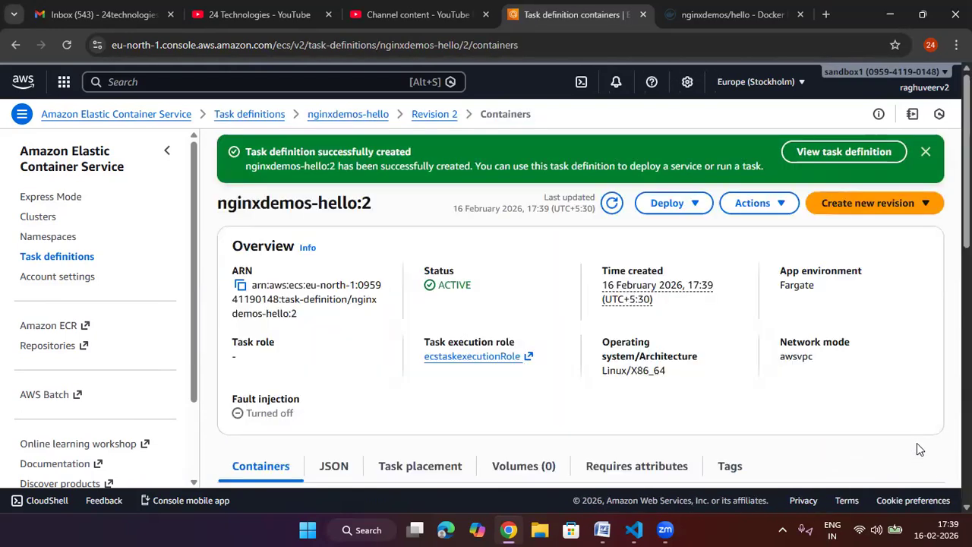
{"action": "left_click", "coordinate": [925, 151]}
{"action": "left_click", "coordinate": [611, 148]}
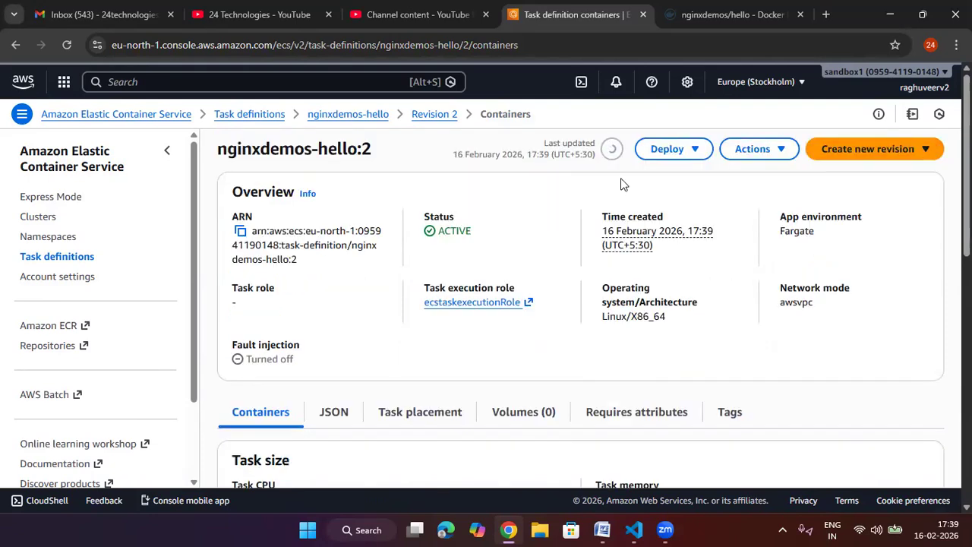
Step: Open the existing ECS cluster and start creating a new service in it
{"action": "left_click", "coordinate": [44, 219]}
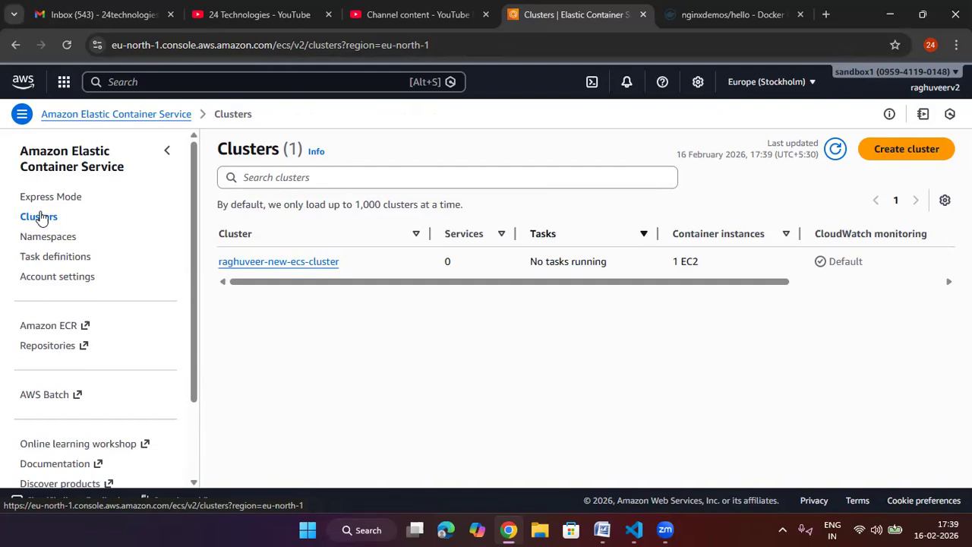
{"action": "left_click", "coordinate": [302, 262]}
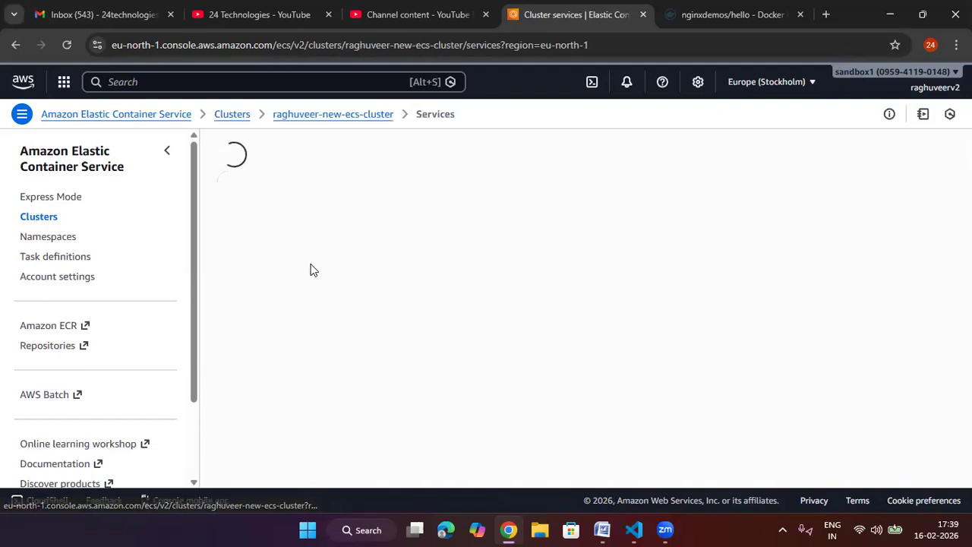
{"action": "scroll", "coordinate": [344, 302], "scroll_direction": "down", "scroll_amount": 1}
{"action": "scroll", "coordinate": [347, 372], "scroll_direction": "down", "scroll_amount": 1}
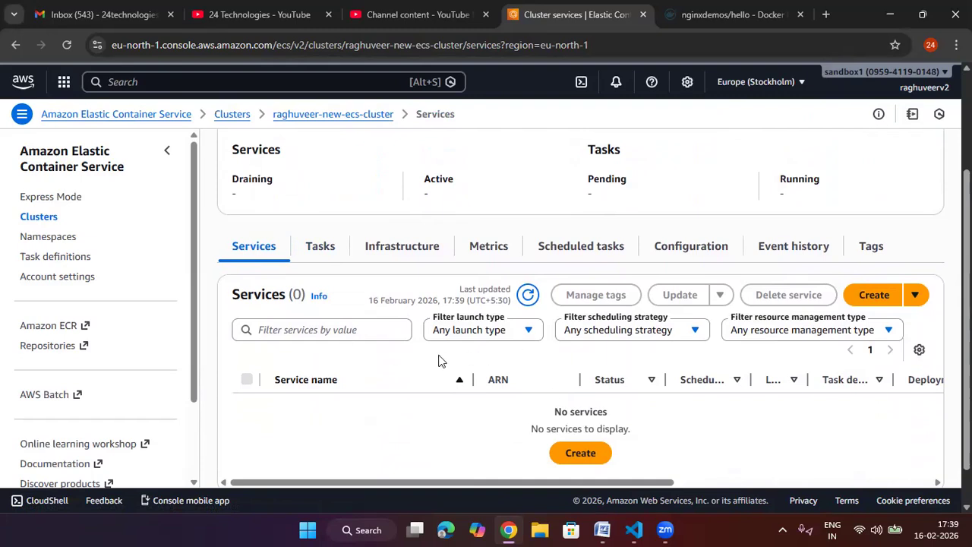
{"action": "left_click", "coordinate": [879, 299]}
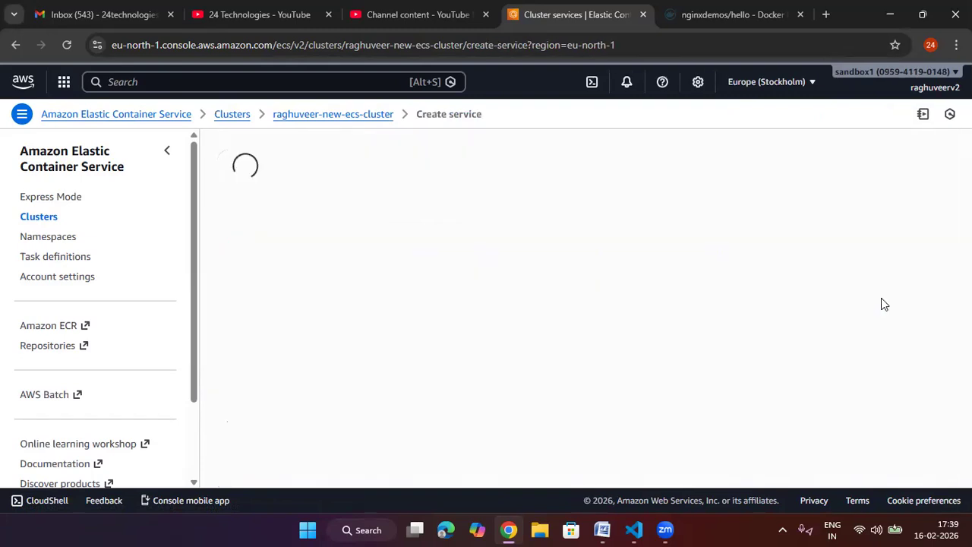
Step: Choose nginxdemos-hello as the service's task definition family and check the available revisions, keeping revision 2
{"action": "left_click", "coordinate": [398, 257]}
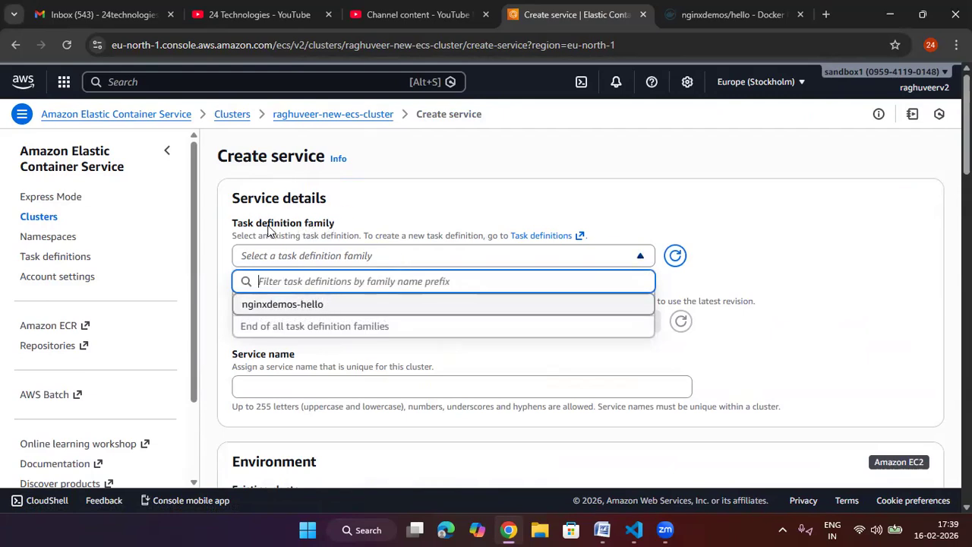
{"action": "left_click", "coordinate": [319, 306]}
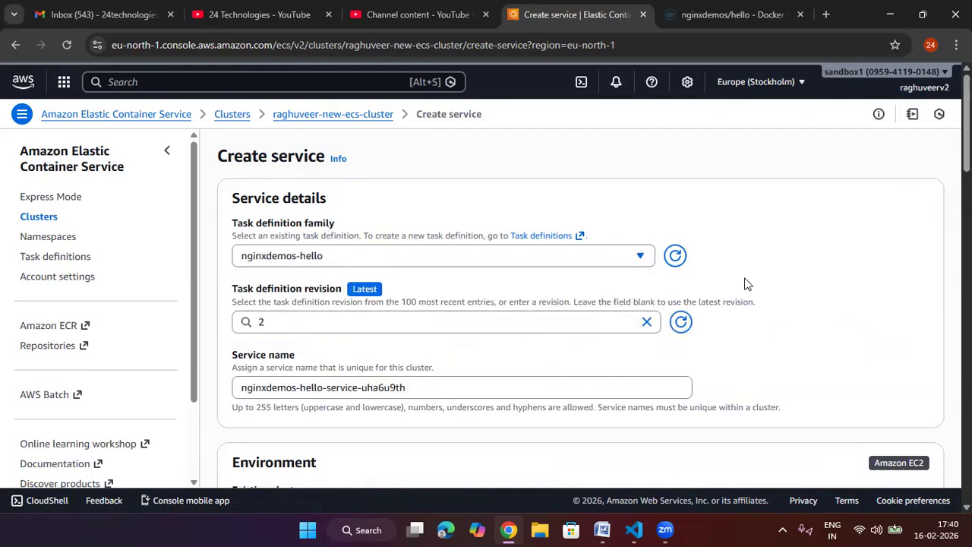
{"action": "scroll", "coordinate": [347, 267], "scroll_direction": "down", "scroll_amount": 1}
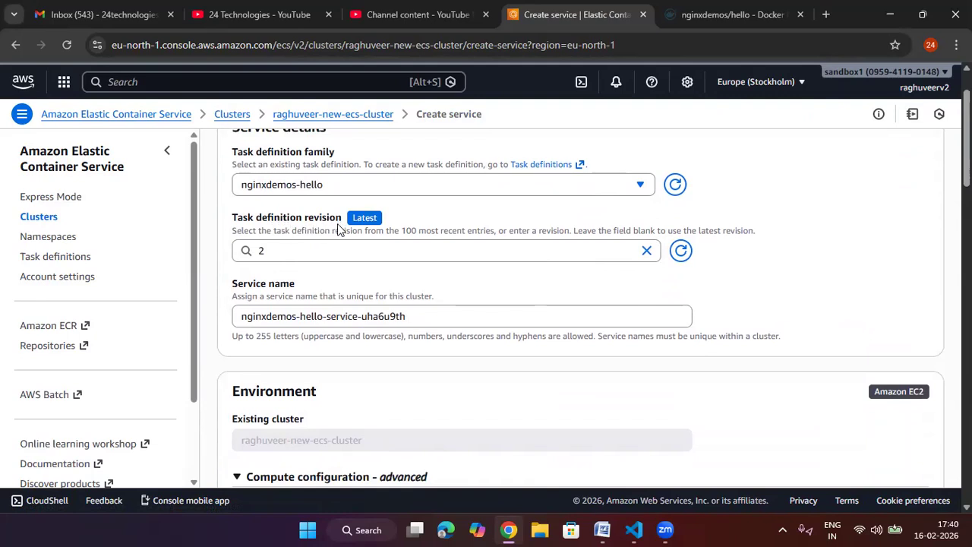
{"action": "left_click", "coordinate": [299, 243]}
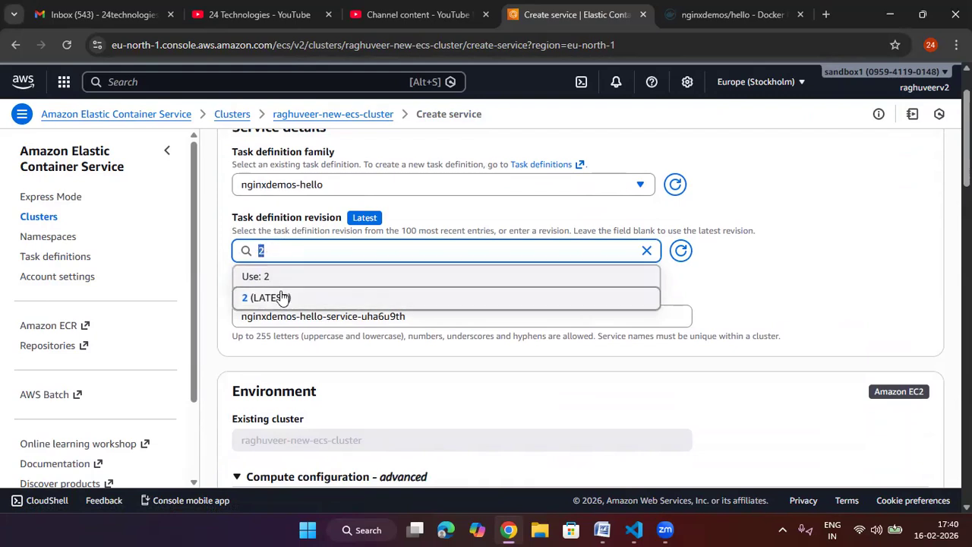
{"action": "left_click", "coordinate": [298, 254]}
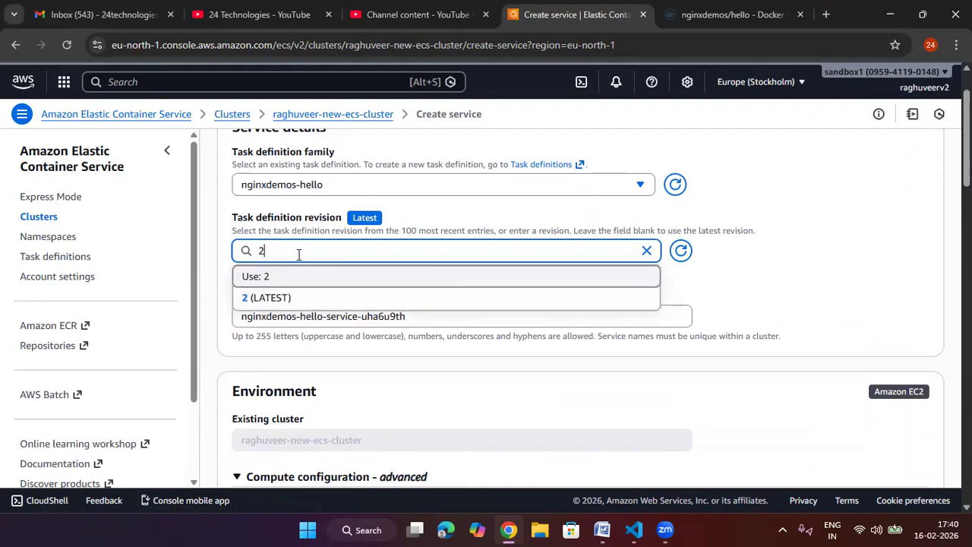
{"action": "left_click", "coordinate": [896, 235]}
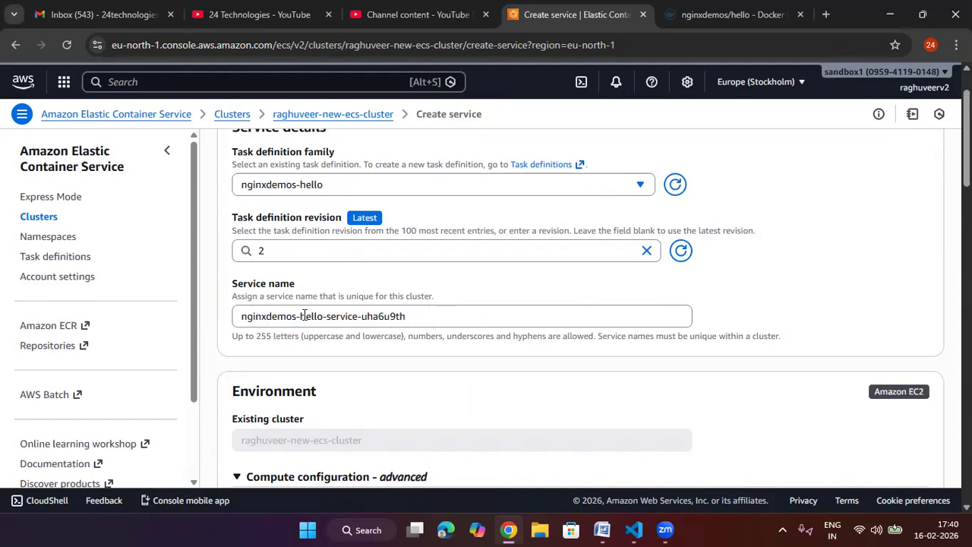
Step: Remove the random suffix from the service name so it reads nginxdemos-hello-service
{"action": "left_click_drag", "start_coordinate": [409, 318], "coordinate": [358, 318]}
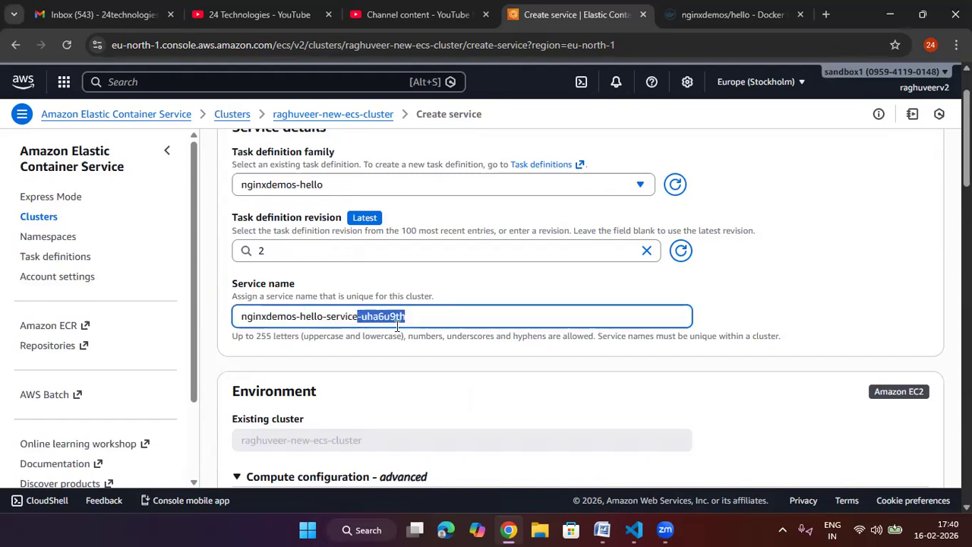
{"action": "key", "text": "BackSpace"}
{"action": "left_click", "coordinate": [768, 252]}
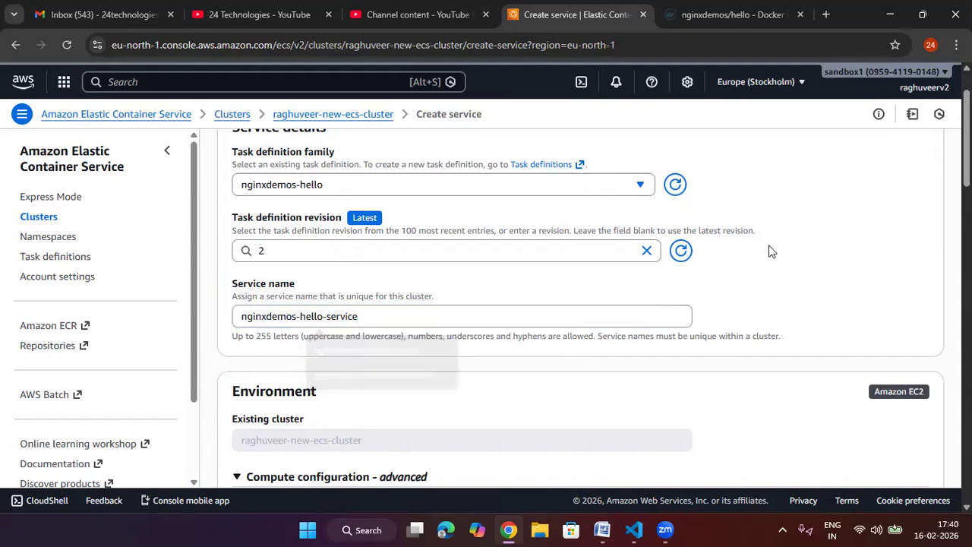
{"action": "scroll", "coordinate": [449, 341], "scroll_direction": "down", "scroll_amount": 1}
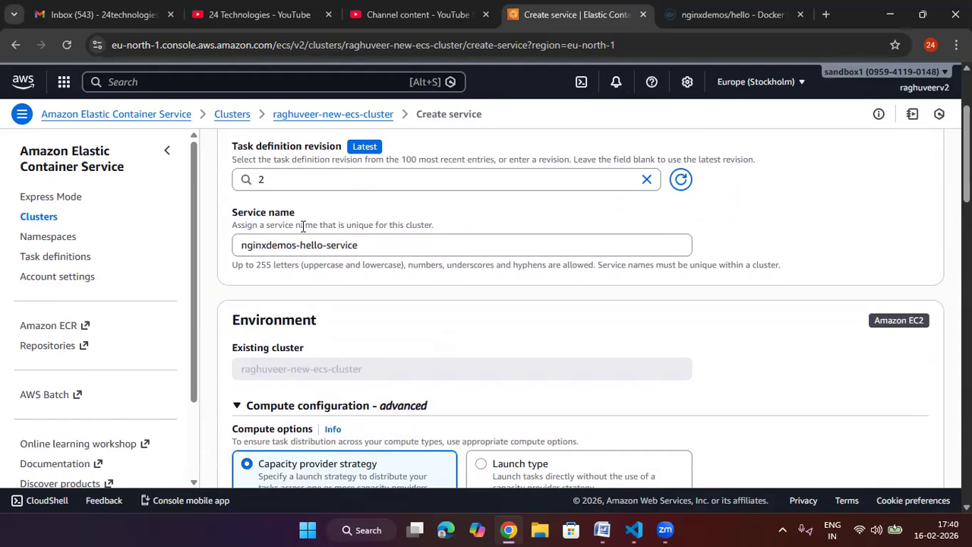
{"action": "left_click", "coordinate": [405, 245]}
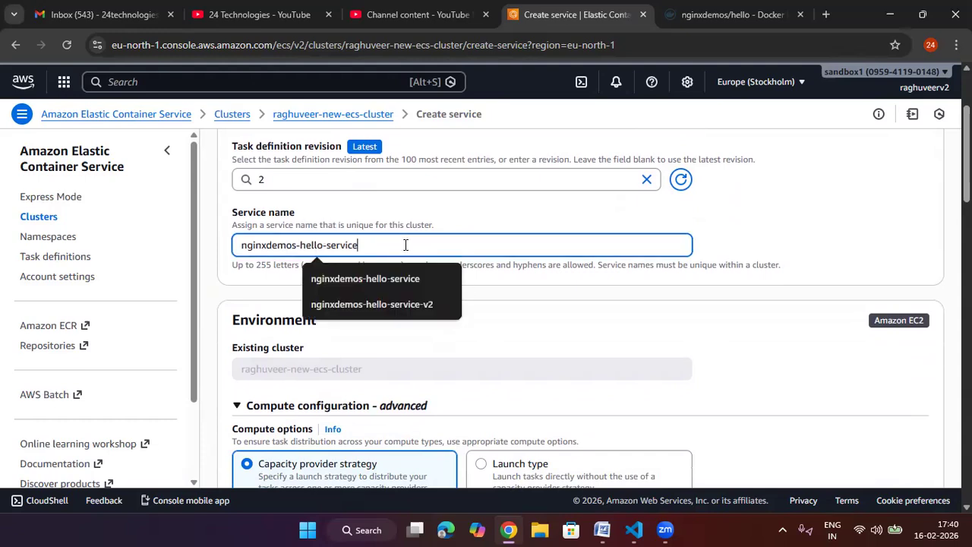
{"action": "type", "text": "-ggkg"}
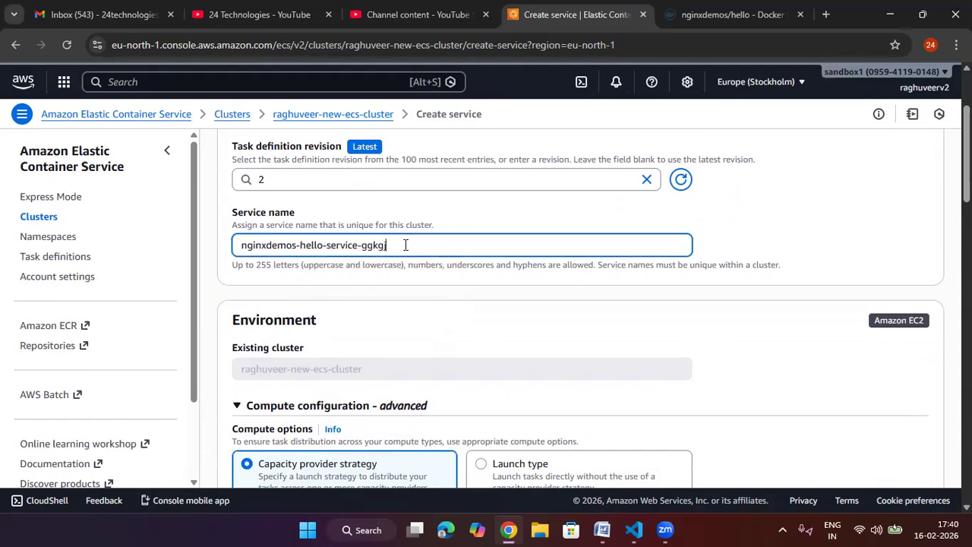
{"action": "key", "text": "BackSpace"}
{"action": "key", "text": "BackSpace"}
{"action": "key", "text": "BackSpace"}
{"action": "key", "text": "BackSpace"}
{"action": "key", "text": "BackSpace"}
{"action": "key", "text": "BackSpace"}
{"action": "key", "text": "BackSpace"}
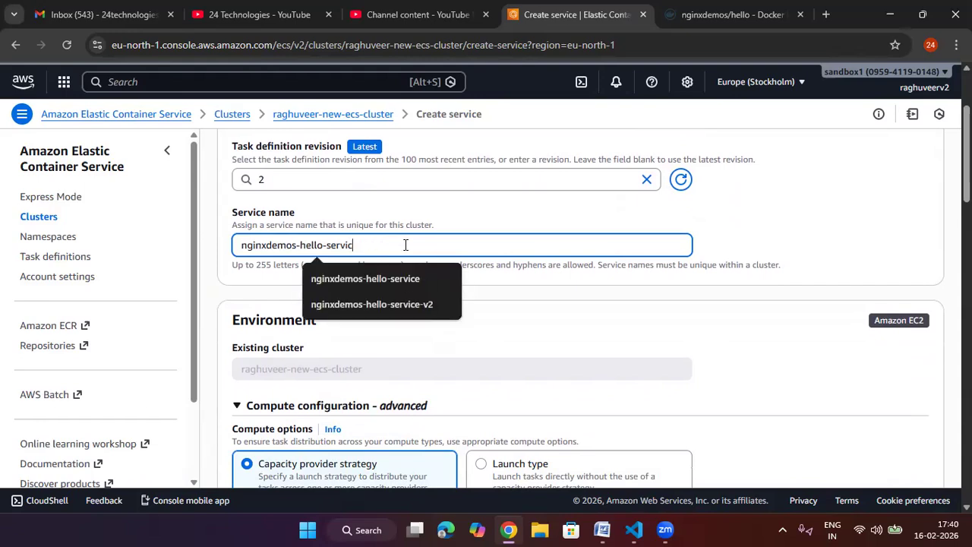
{"action": "type", "text": "e"}
{"action": "left_click", "coordinate": [770, 210]}
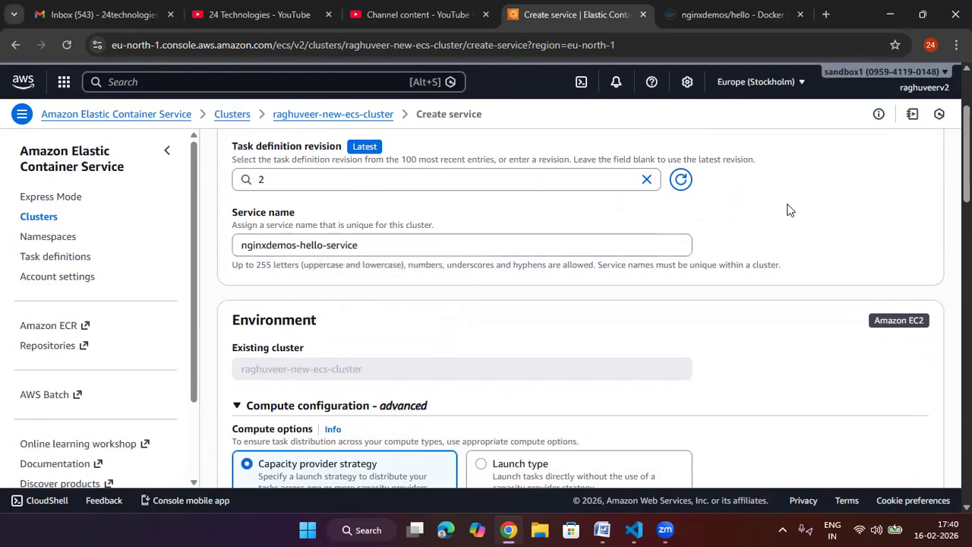
Step: Switch the service's capacity provider strategy to custom and choose FARGATE as the capacity provider
{"action": "scroll", "coordinate": [787, 210], "scroll_direction": "down", "scroll_amount": 1}
{"action": "scroll", "coordinate": [397, 322], "scroll_direction": "down", "scroll_amount": 1}
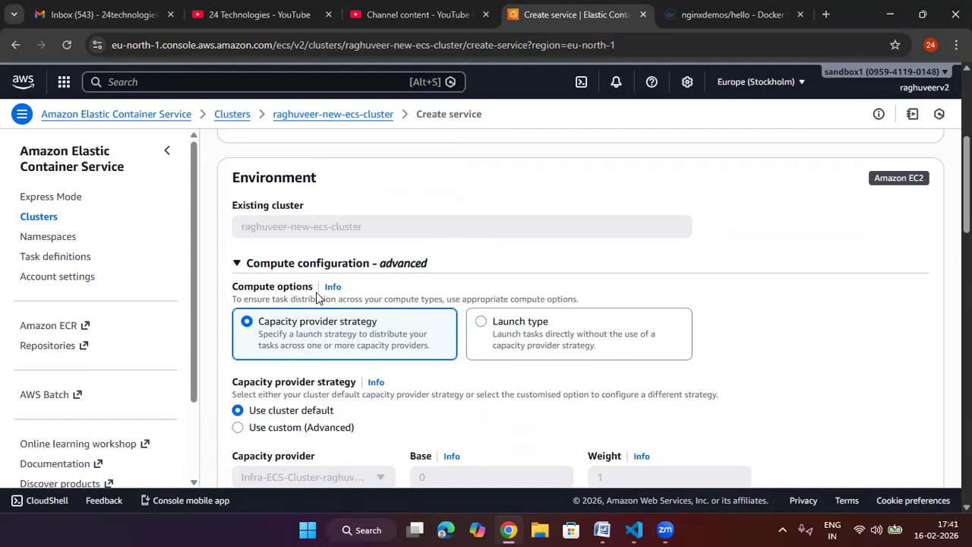
{"action": "left_click_drag", "start_coordinate": [313, 289], "coordinate": [229, 286]}
{"action": "left_click", "coordinate": [733, 381]}
{"action": "scroll", "coordinate": [338, 364], "scroll_direction": "down", "scroll_amount": 1}
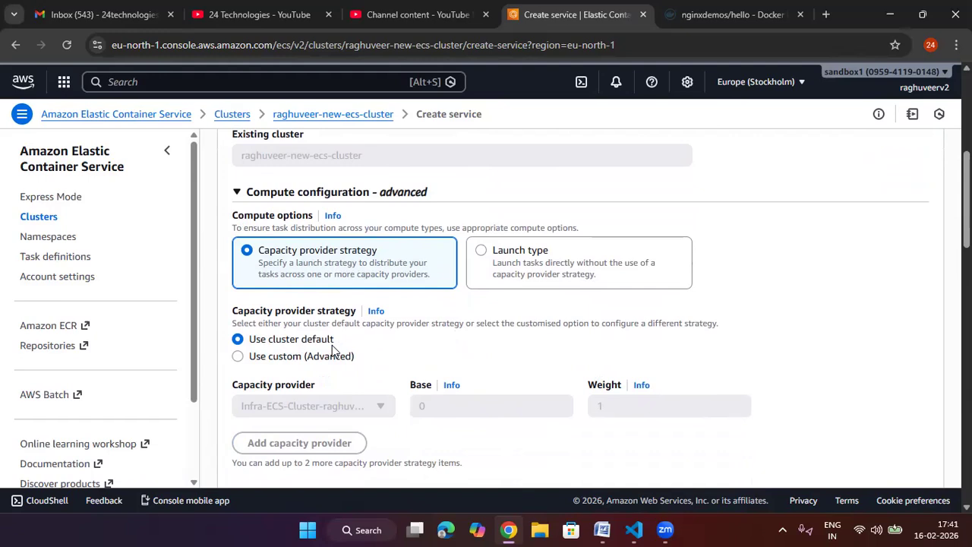
{"action": "left_click", "coordinate": [291, 359]}
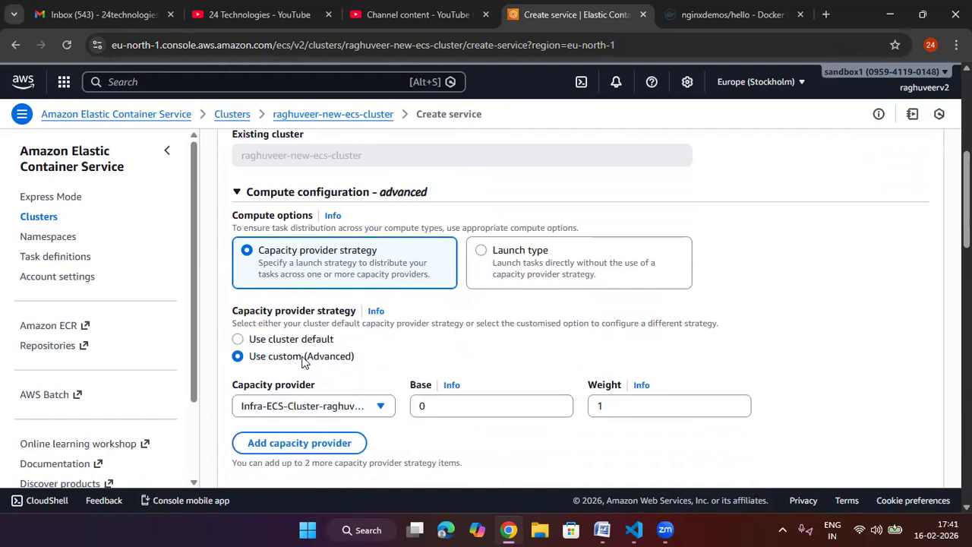
{"action": "scroll", "coordinate": [341, 346], "scroll_direction": "down", "scroll_amount": 1}
{"action": "left_click", "coordinate": [345, 336]}
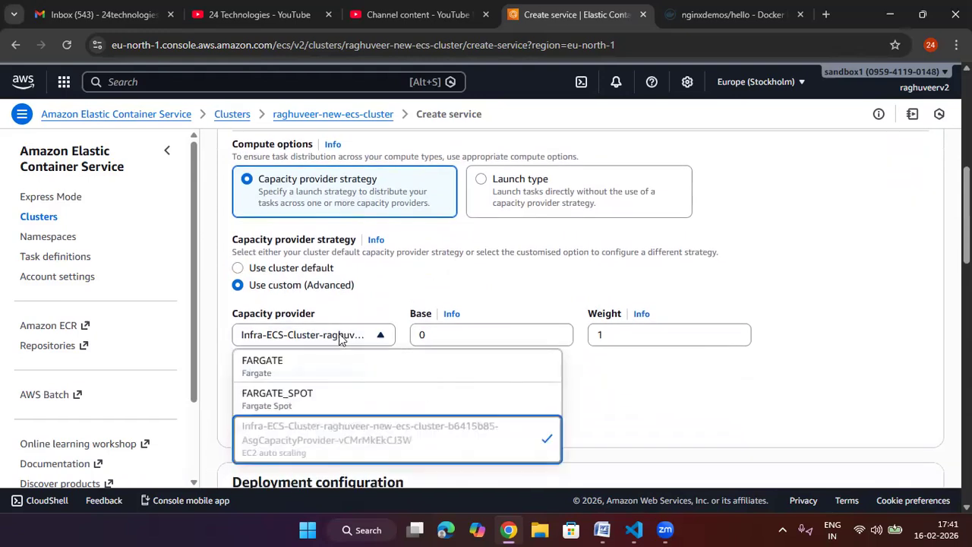
{"action": "left_click", "coordinate": [311, 368]}
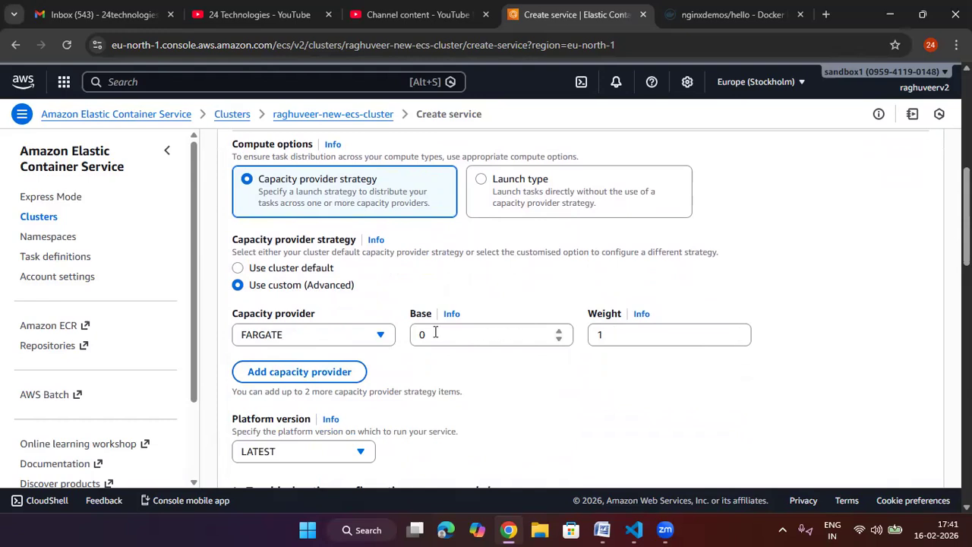
{"action": "scroll", "coordinate": [455, 374], "scroll_direction": "down", "scroll_amount": 2}
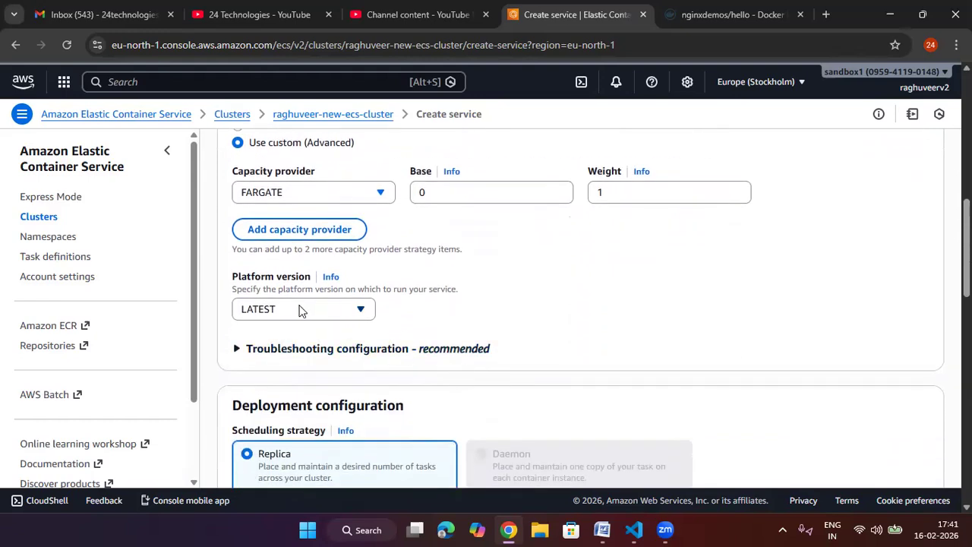
{"action": "left_click", "coordinate": [300, 306]}
{"action": "left_click", "coordinate": [291, 306]}
{"action": "left_click", "coordinate": [293, 309]}
{"action": "left_click", "coordinate": [292, 355]}
{"action": "left_click", "coordinate": [299, 311]}
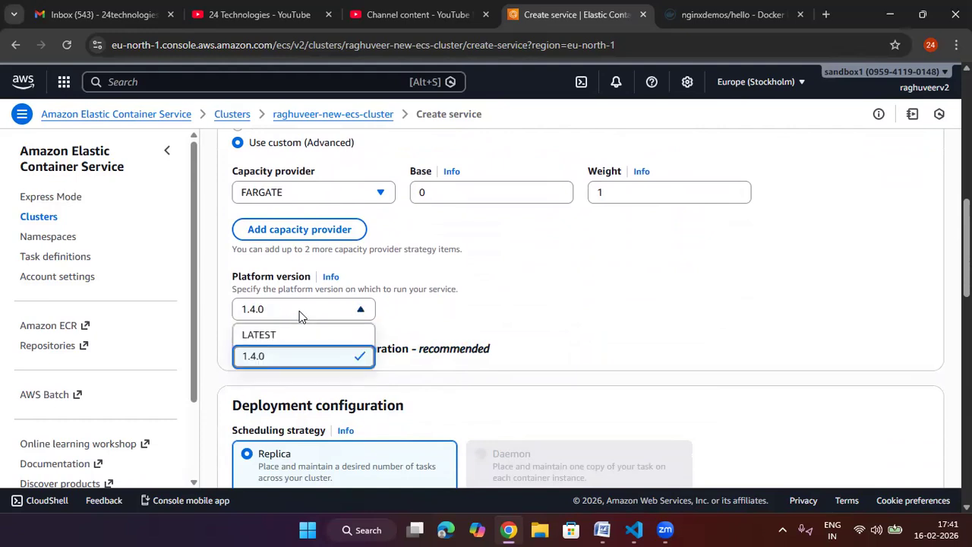
{"action": "left_click", "coordinate": [301, 335]}
Step: Review the deployment configuration, including the scheduling strategy, desired tasks, Availability Zone re-balancing, health check grace period and the sections that follow
{"action": "scroll", "coordinate": [642, 297], "scroll_direction": "down", "scroll_amount": 3}
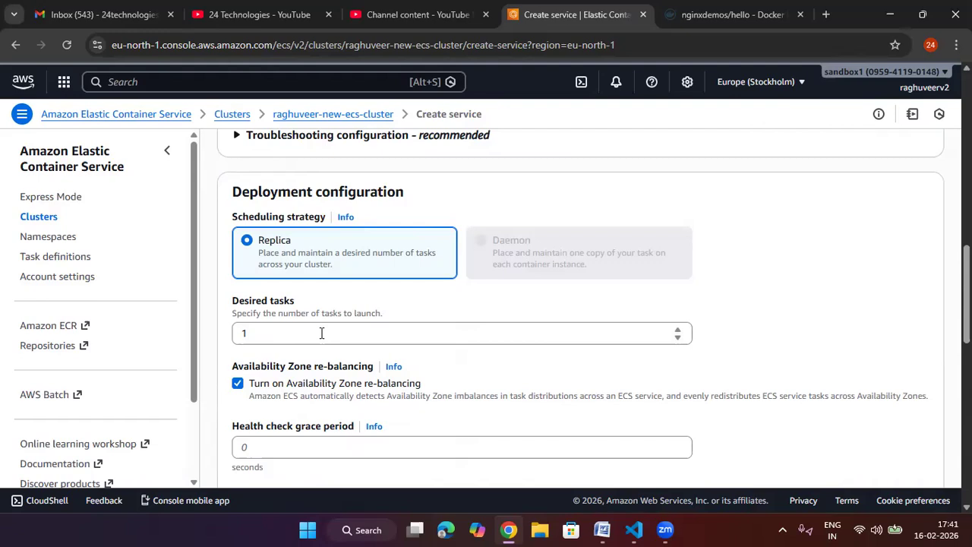
{"action": "left_click_drag", "start_coordinate": [304, 332], "coordinate": [205, 333]}
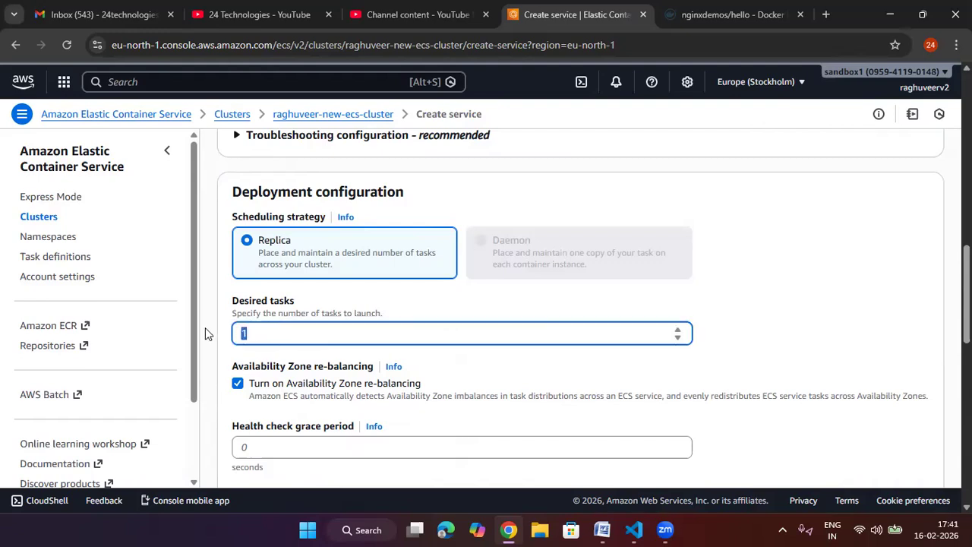
{"action": "left_click", "coordinate": [820, 295]}
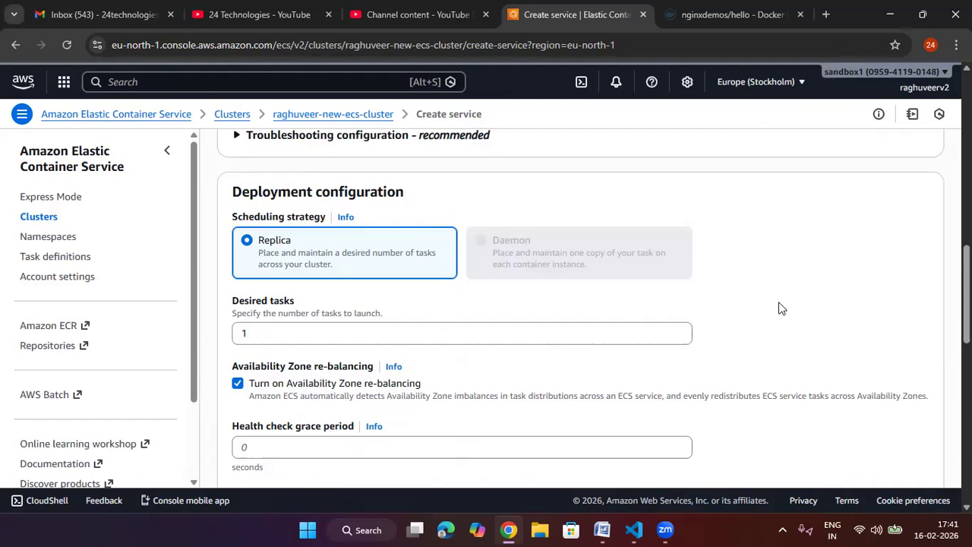
{"action": "scroll", "coordinate": [780, 307], "scroll_direction": "down", "scroll_amount": 1}
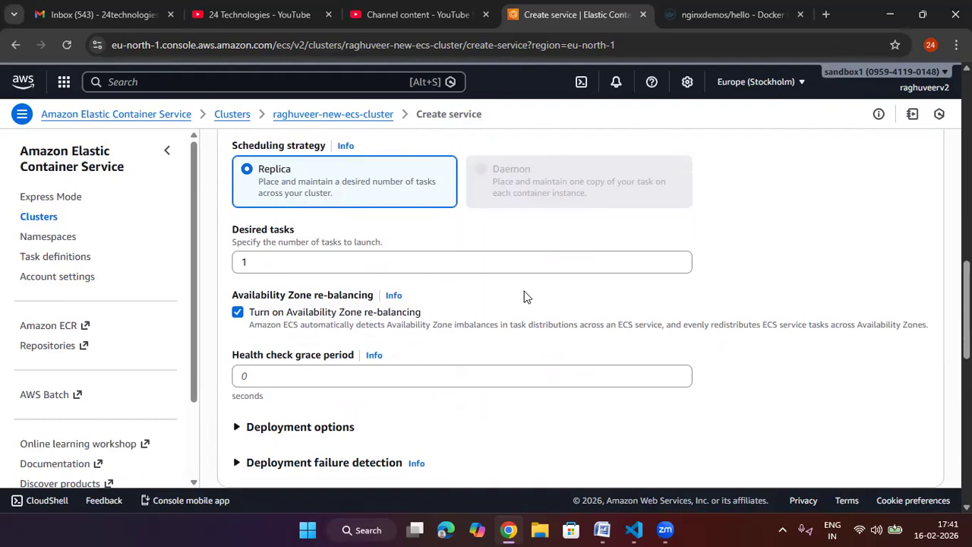
{"action": "scroll", "coordinate": [498, 296], "scroll_direction": "down", "scroll_amount": 1}
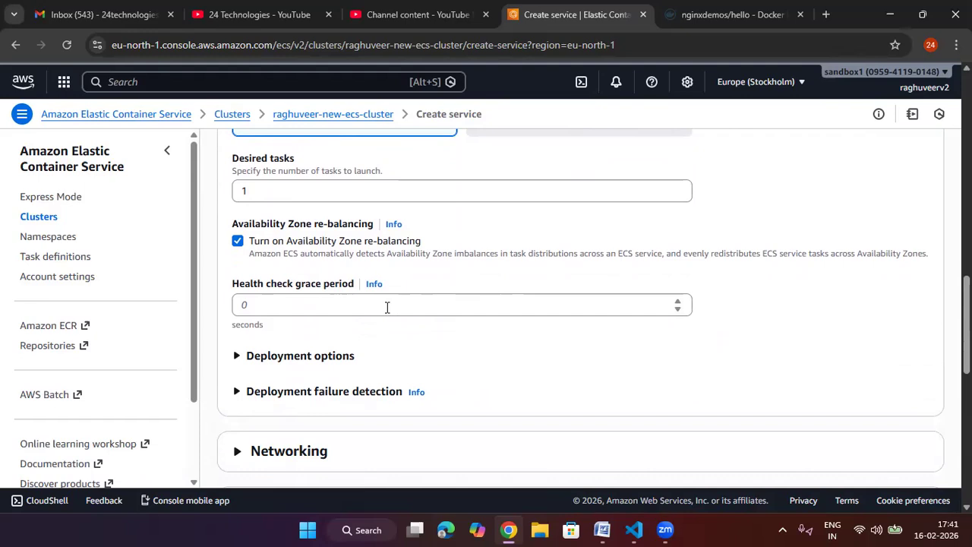
{"action": "scroll", "coordinate": [386, 307], "scroll_direction": "down", "scroll_amount": 1}
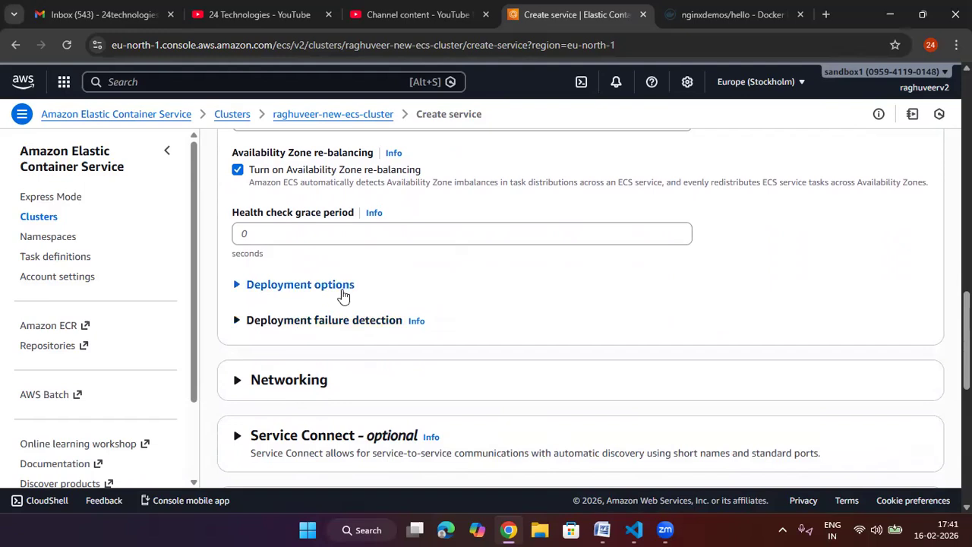
{"action": "scroll", "coordinate": [341, 296], "scroll_direction": "down", "scroll_amount": 1}
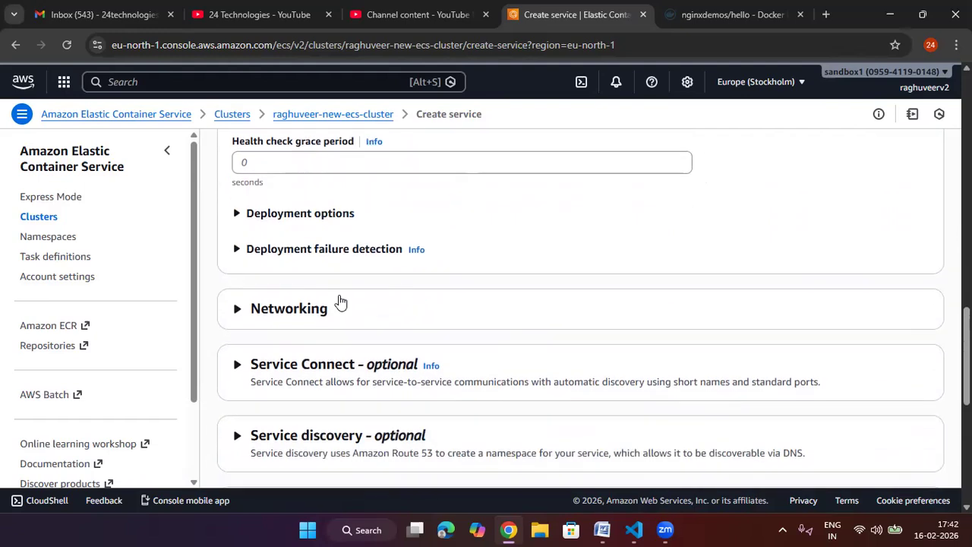
{"action": "scroll", "coordinate": [339, 300], "scroll_direction": "up", "scroll_amount": 1}
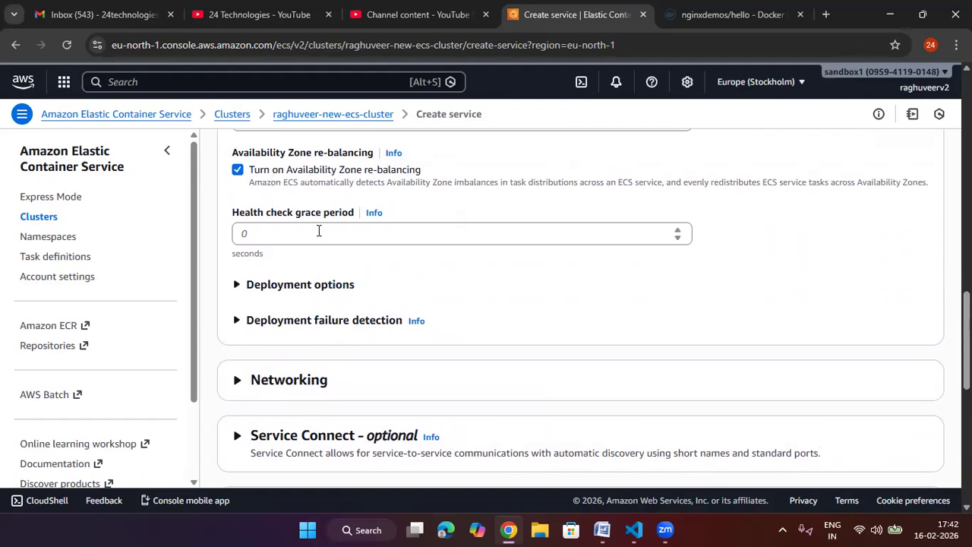
Step: Review the Availability Zone re-balancing option and the service's networking settings, including VPC, subnets, security group and public IP
{"action": "left_click_drag", "start_coordinate": [439, 169], "coordinate": [251, 164]}
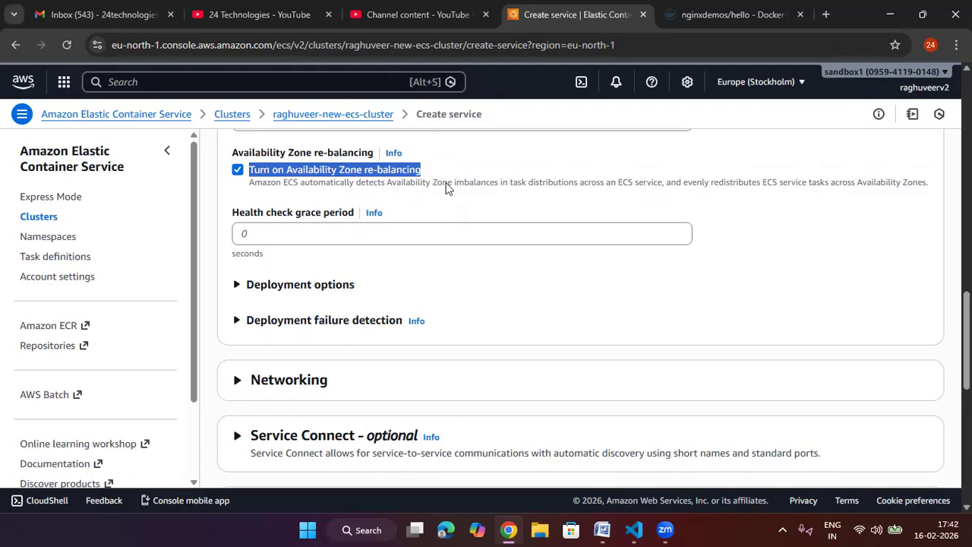
{"action": "left_click", "coordinate": [729, 261]}
{"action": "scroll", "coordinate": [577, 271], "scroll_direction": "down", "scroll_amount": 2}
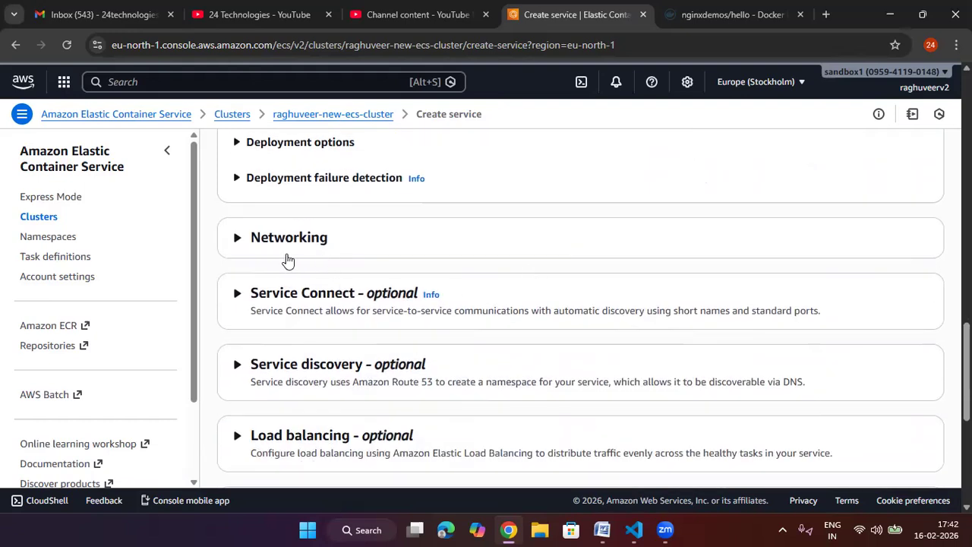
{"action": "left_click", "coordinate": [295, 242]}
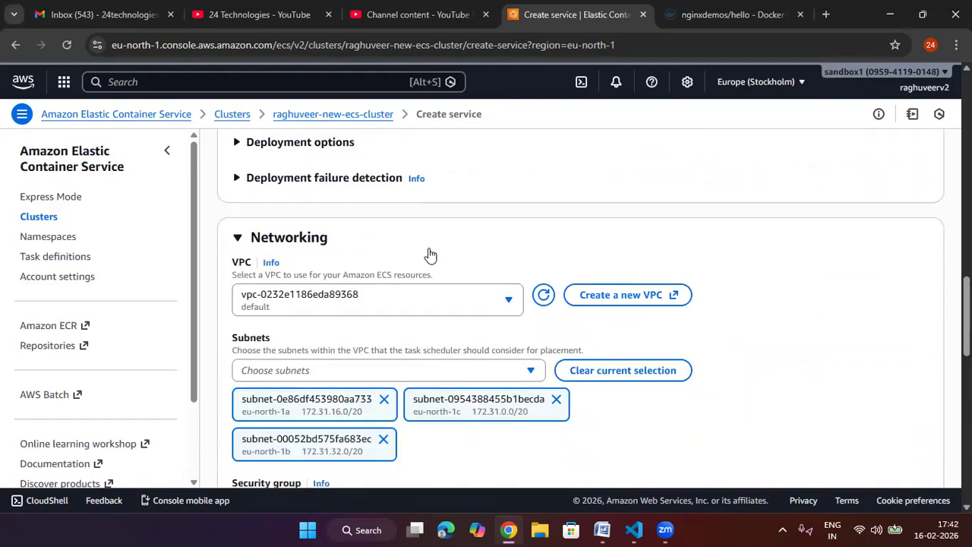
{"action": "scroll", "coordinate": [430, 253], "scroll_direction": "down", "scroll_amount": 1}
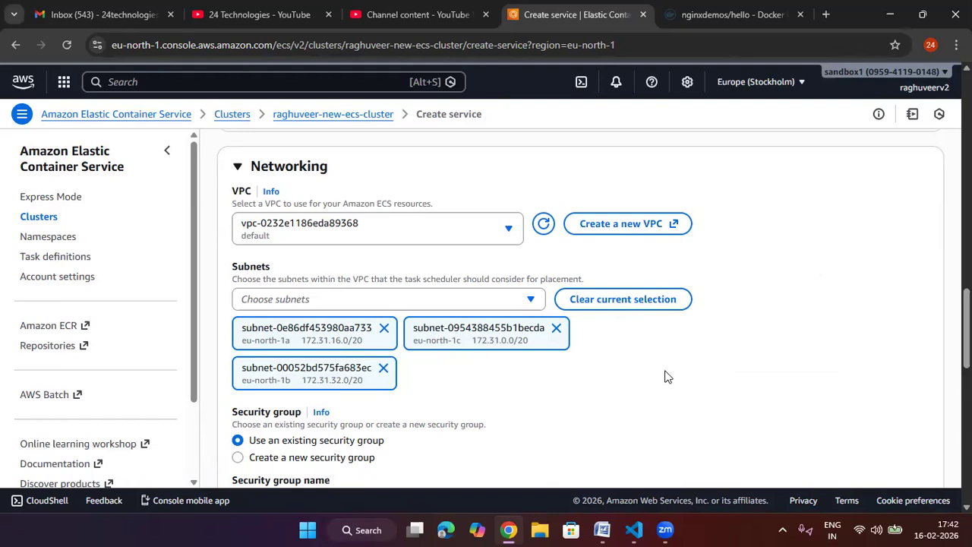
{"action": "scroll", "coordinate": [663, 375], "scroll_direction": "down", "scroll_amount": 1}
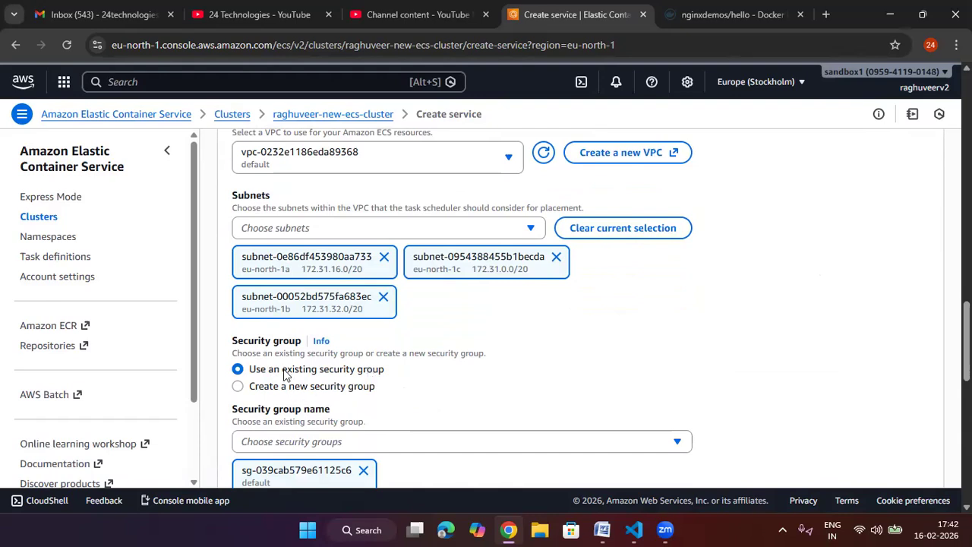
{"action": "scroll", "coordinate": [338, 369], "scroll_direction": "down", "scroll_amount": 1}
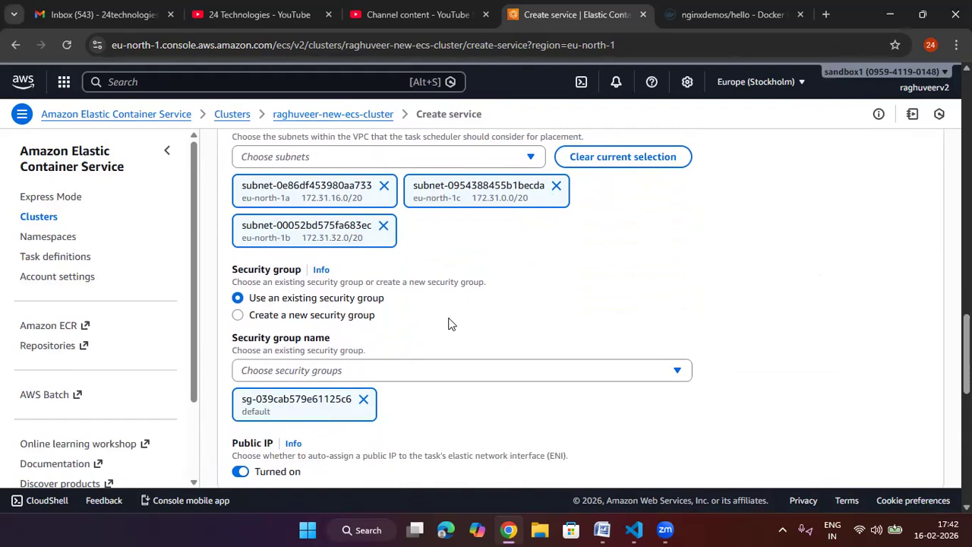
Step: Open the EC2 security groups in a duplicate browser tab, inspect the default group's inbound rules and return to the list
{"action": "right_click", "coordinate": [608, 14]}
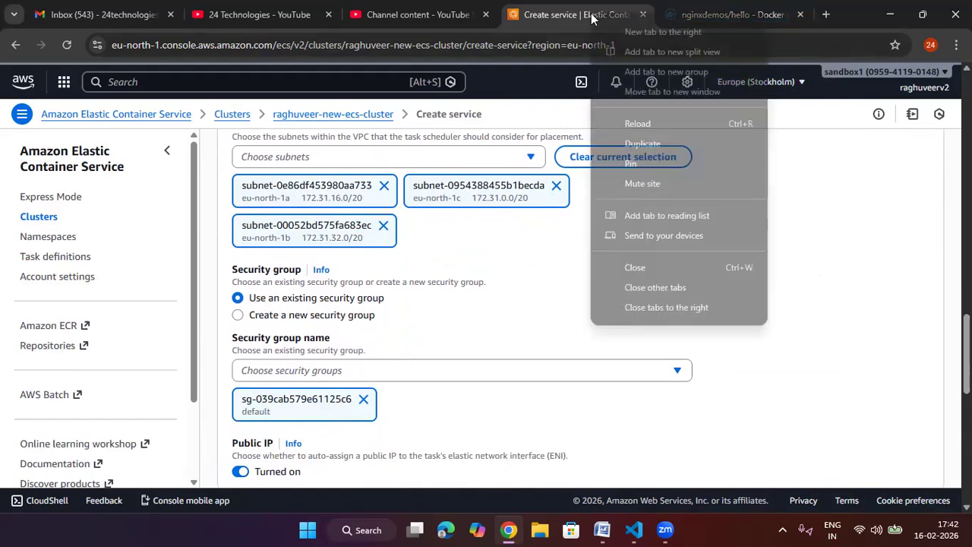
{"action": "left_click", "coordinate": [643, 144]}
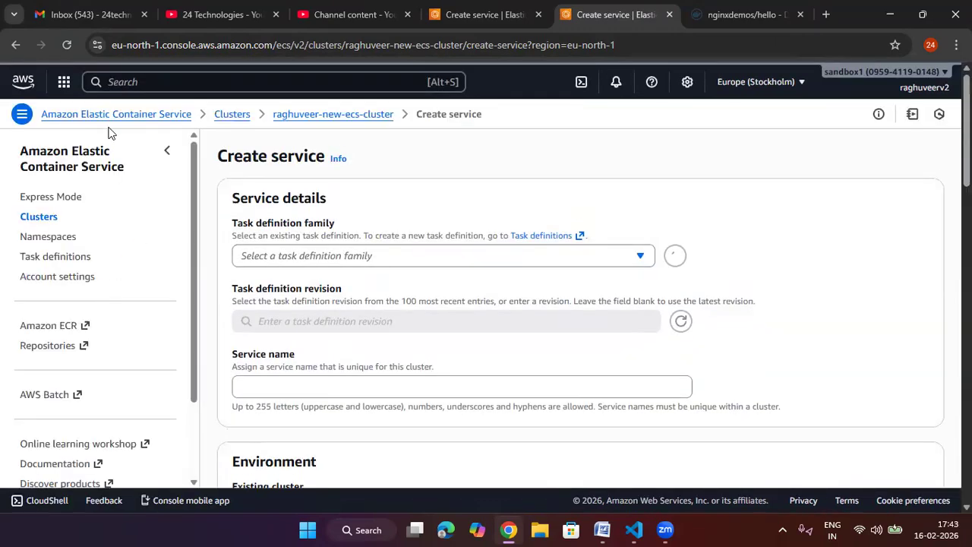
{"action": "left_click", "coordinate": [112, 82]}
{"action": "left_click", "coordinate": [64, 82]}
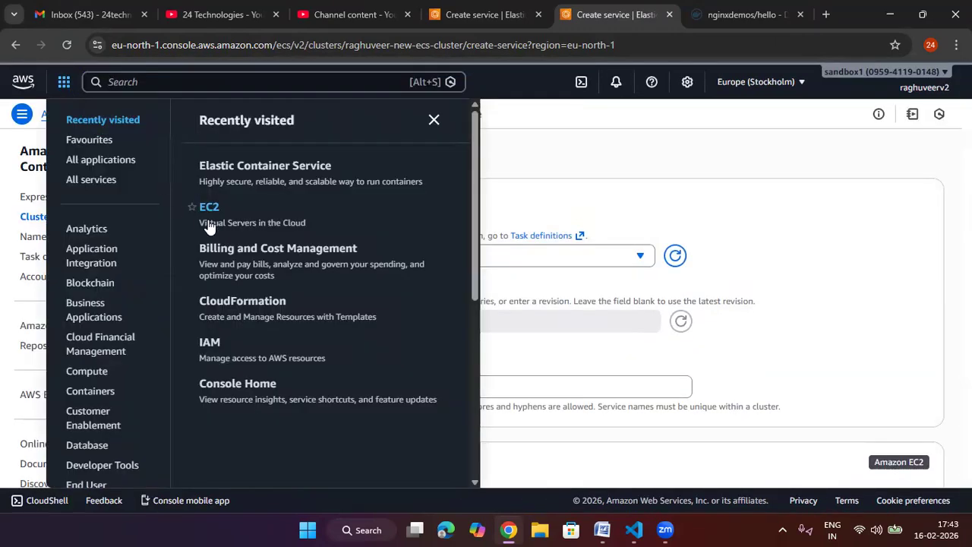
{"action": "left_click", "coordinate": [332, 210]}
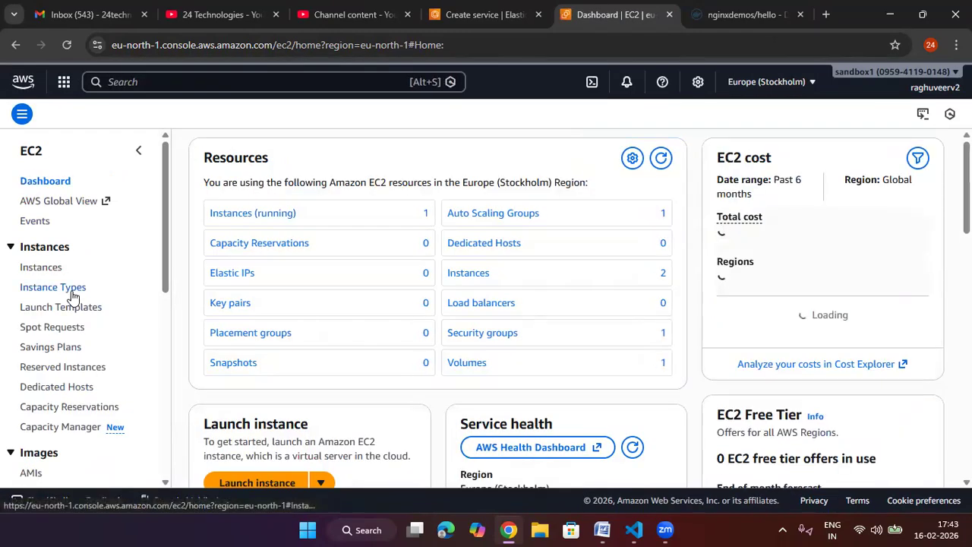
{"action": "scroll", "coordinate": [58, 395], "scroll_direction": "down", "scroll_amount": 3}
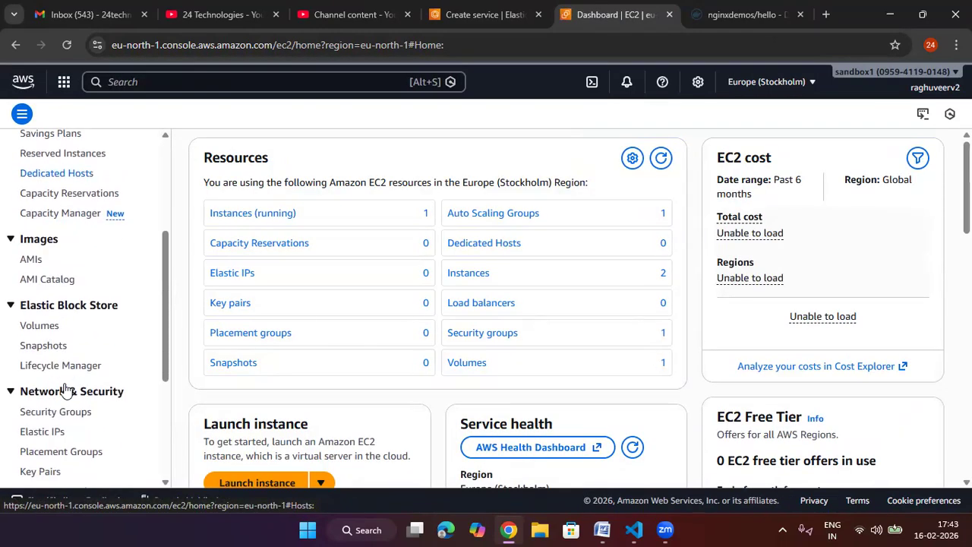
{"action": "left_click", "coordinate": [59, 412]}
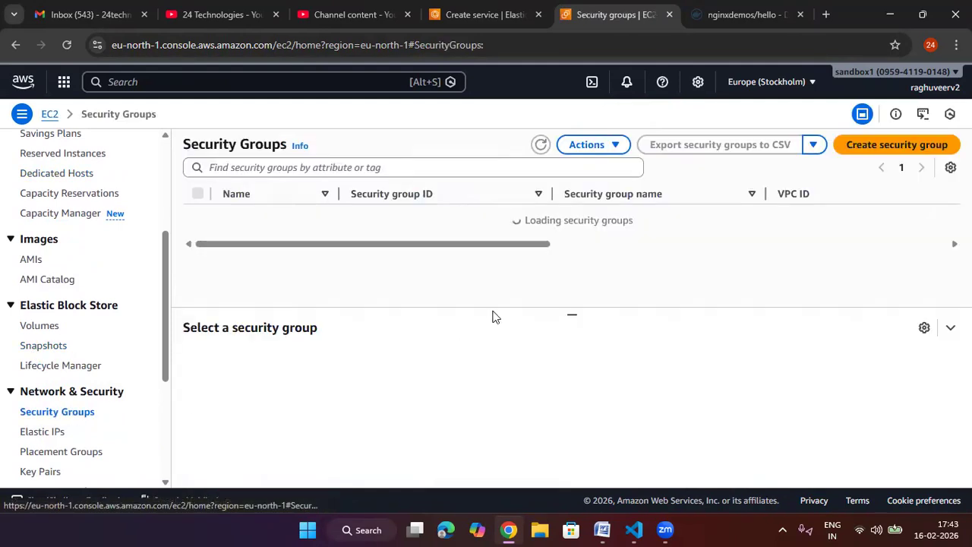
{"action": "left_click", "coordinate": [446, 216]}
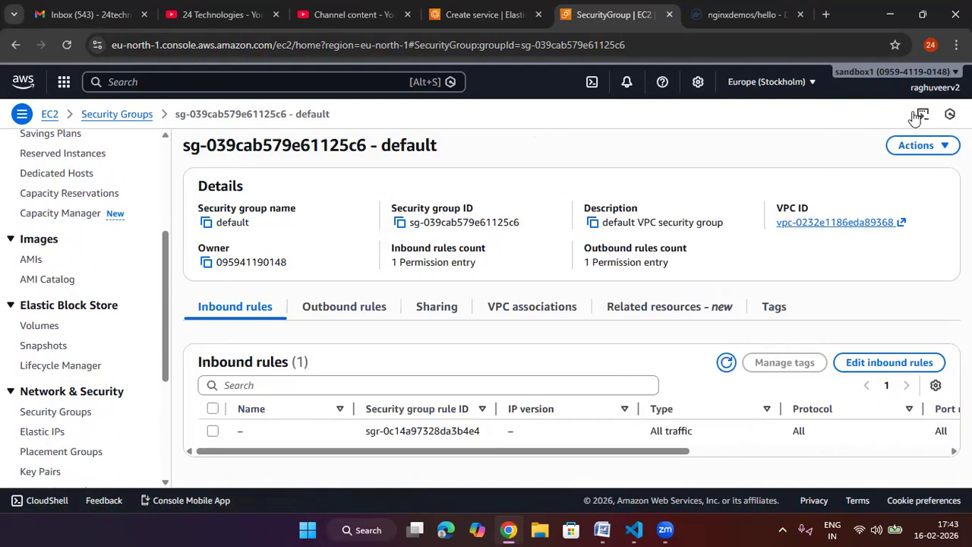
{"action": "left_click", "coordinate": [59, 412]}
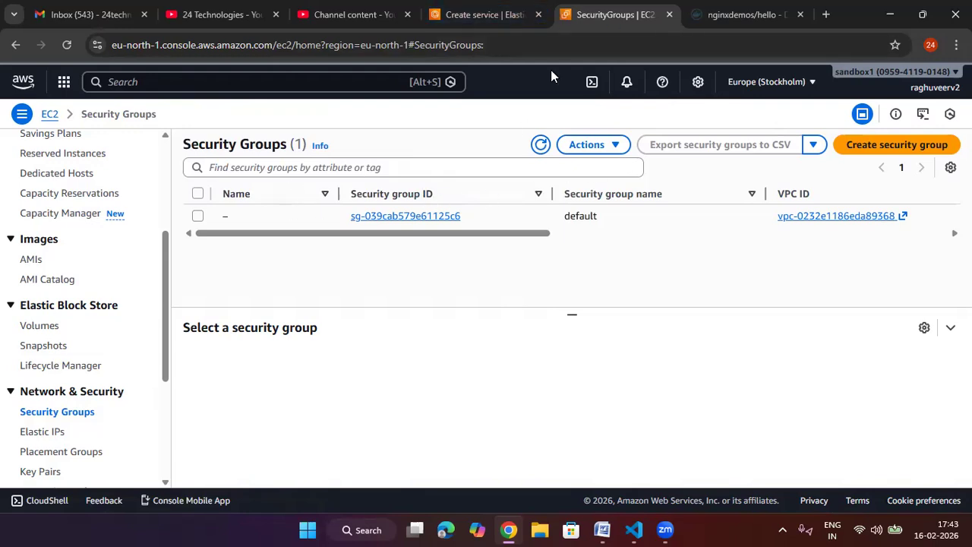
Step: Return to the ECS service form and choose to create a new security group, keeping its suggested name and description
{"action": "left_click", "coordinate": [505, 17]}
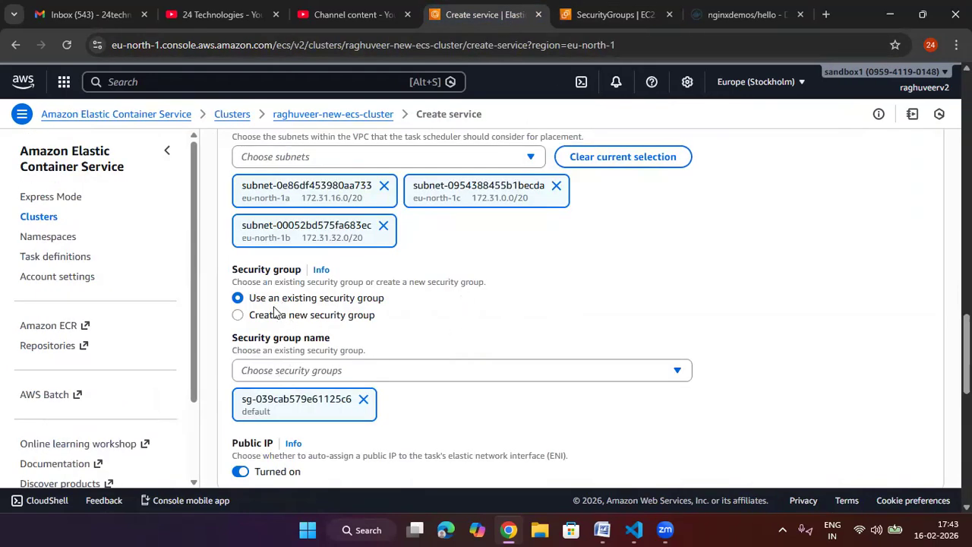
{"action": "left_click", "coordinate": [338, 315]}
{"action": "scroll", "coordinate": [338, 319], "scroll_direction": "down", "scroll_amount": 1}
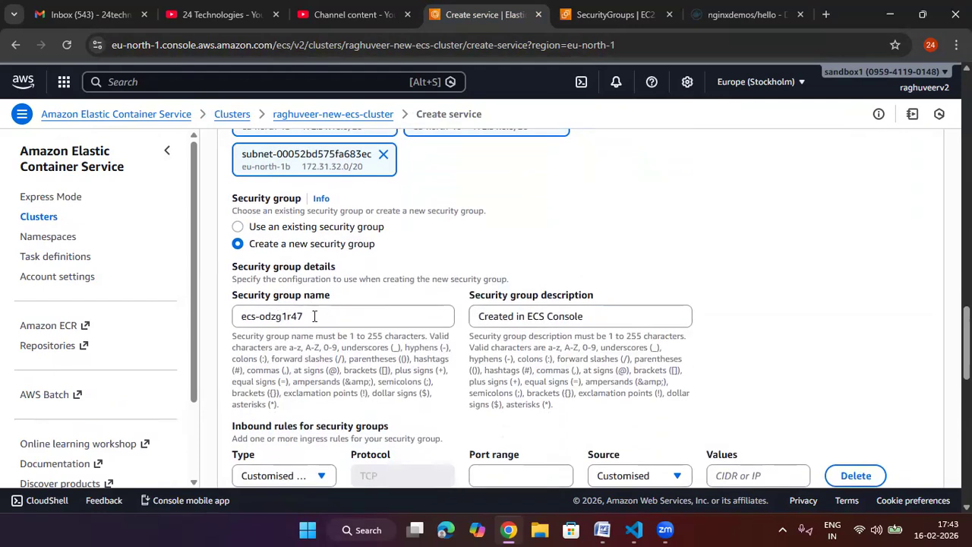
{"action": "scroll", "coordinate": [392, 307], "scroll_direction": "down", "scroll_amount": 1}
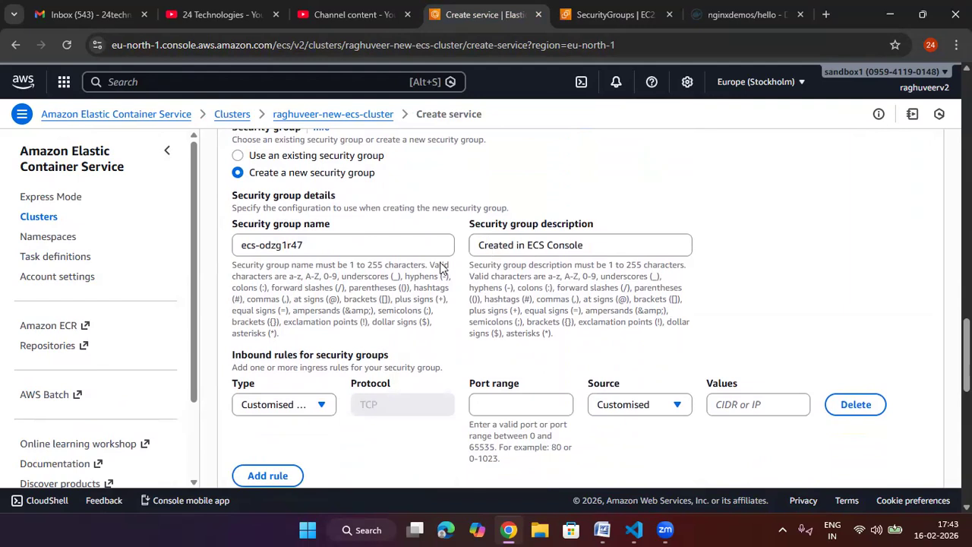
{"action": "left_click_drag", "start_coordinate": [322, 250], "coordinate": [241, 248]}
{"action": "left_click", "coordinate": [539, 261]}
Step: Configure the new security group's inbound rule as HTTP with Anywhere as its source
{"action": "scroll", "coordinate": [493, 273], "scroll_direction": "down", "scroll_amount": 1}
{"action": "left_click", "coordinate": [293, 336]}
{"action": "type", "text": "h"}
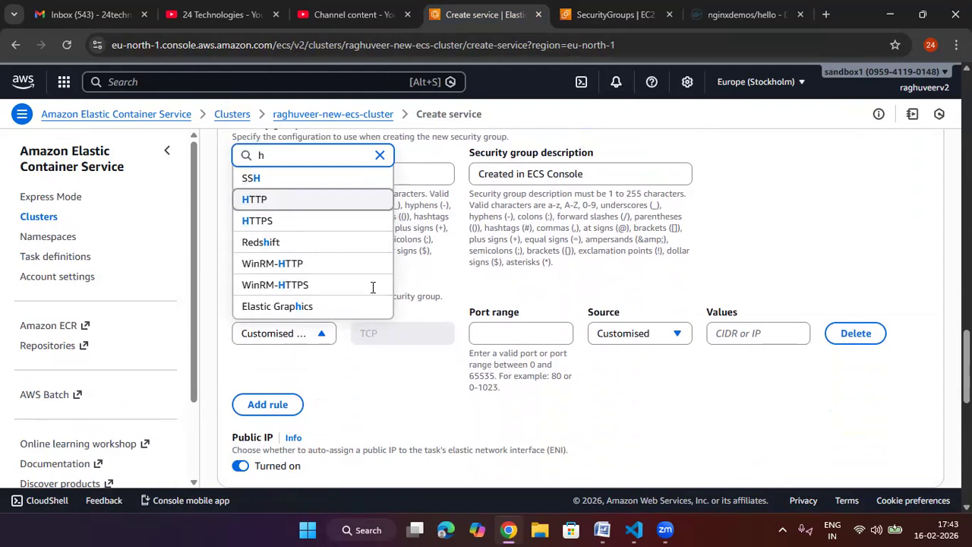
{"action": "key", "text": "Return"}
{"action": "left_click", "coordinate": [607, 334]}
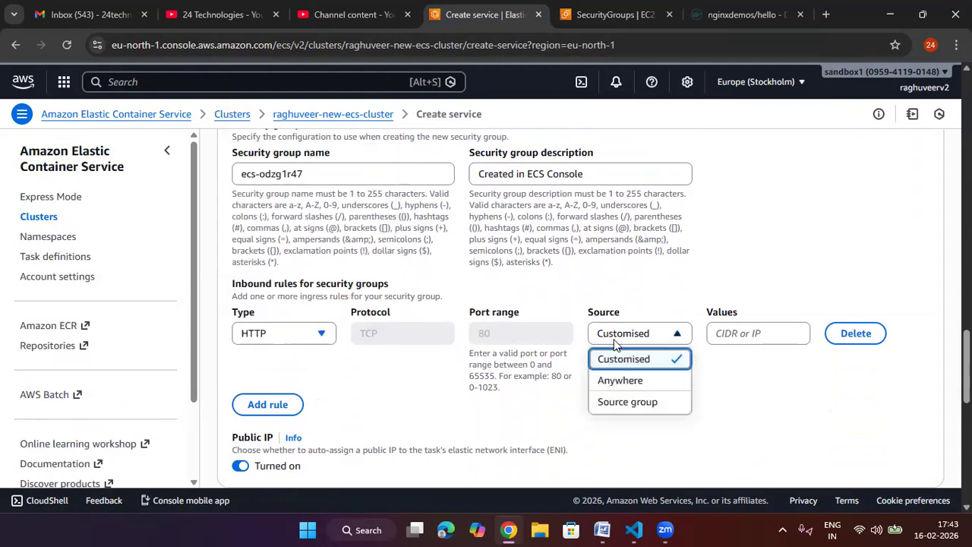
{"action": "left_click", "coordinate": [607, 380]}
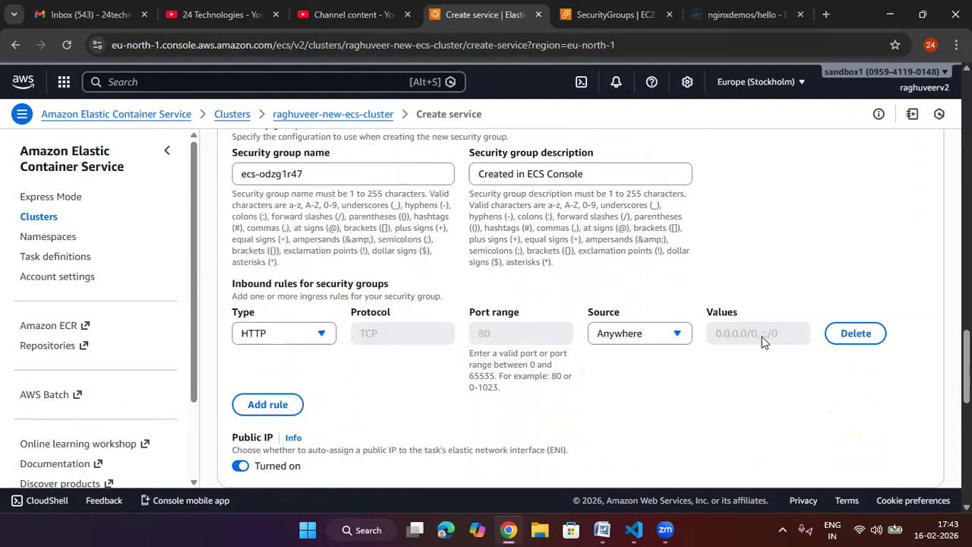
Step: Check the public IP setting, add a blank second inbound rule and delete it again
{"action": "scroll", "coordinate": [791, 274], "scroll_direction": "down", "scroll_amount": 3}
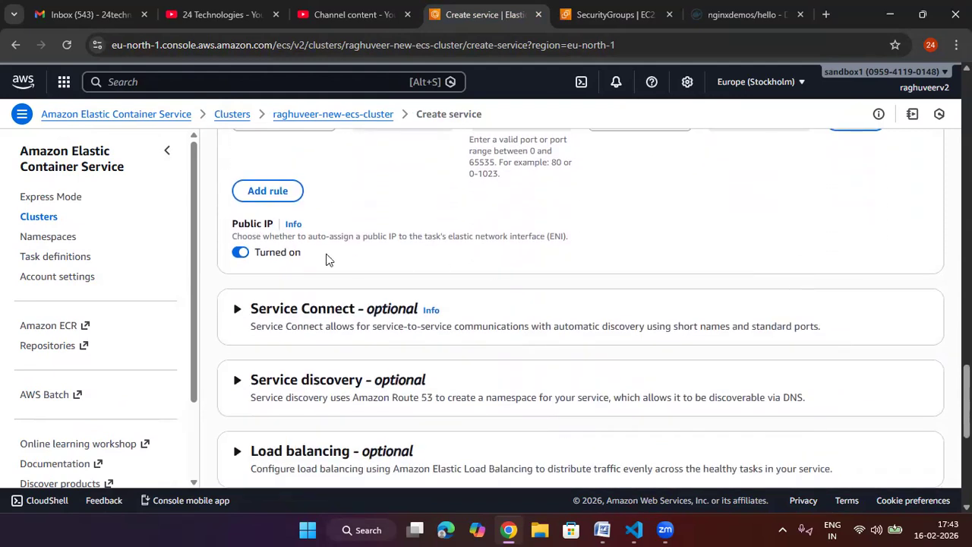
{"action": "scroll", "coordinate": [382, 265], "scroll_direction": "up", "scroll_amount": 1}
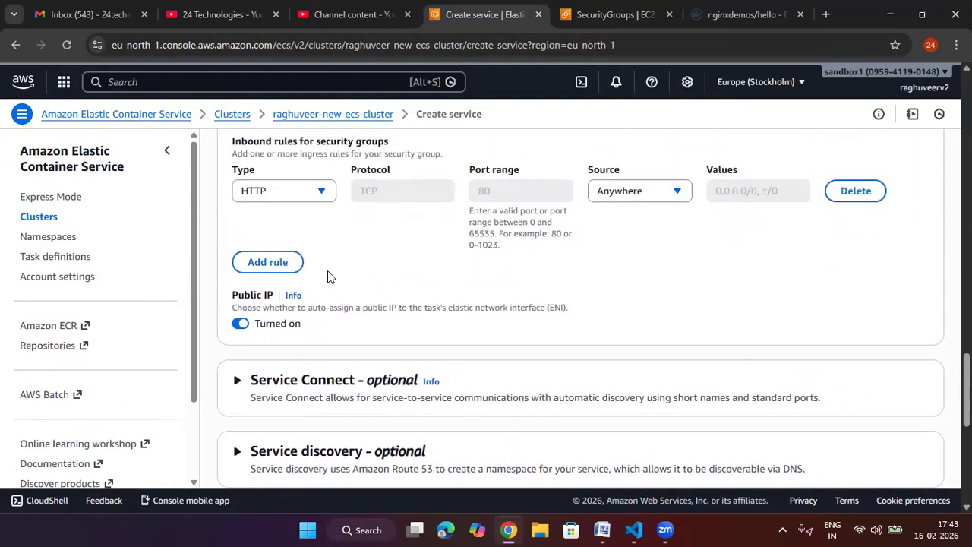
{"action": "left_click", "coordinate": [281, 266]}
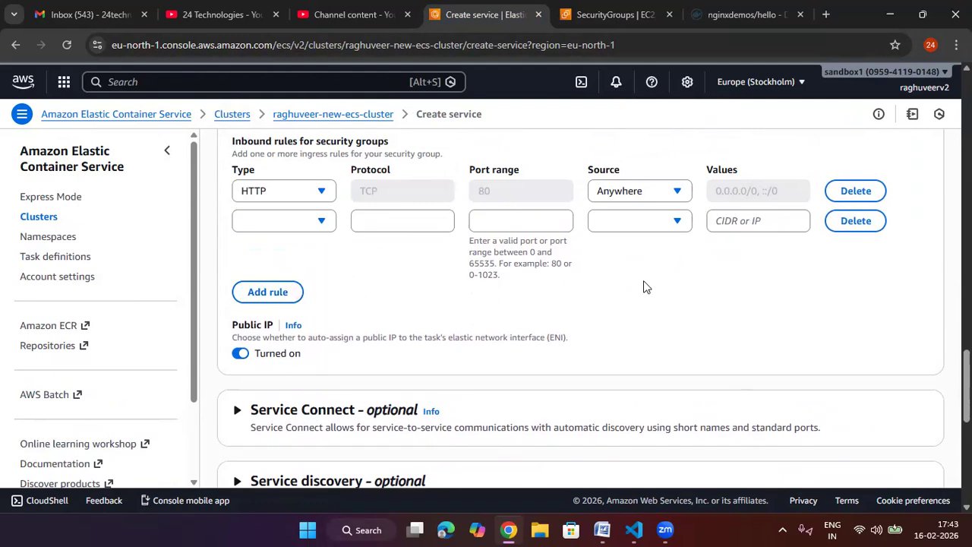
{"action": "left_click", "coordinate": [861, 221]}
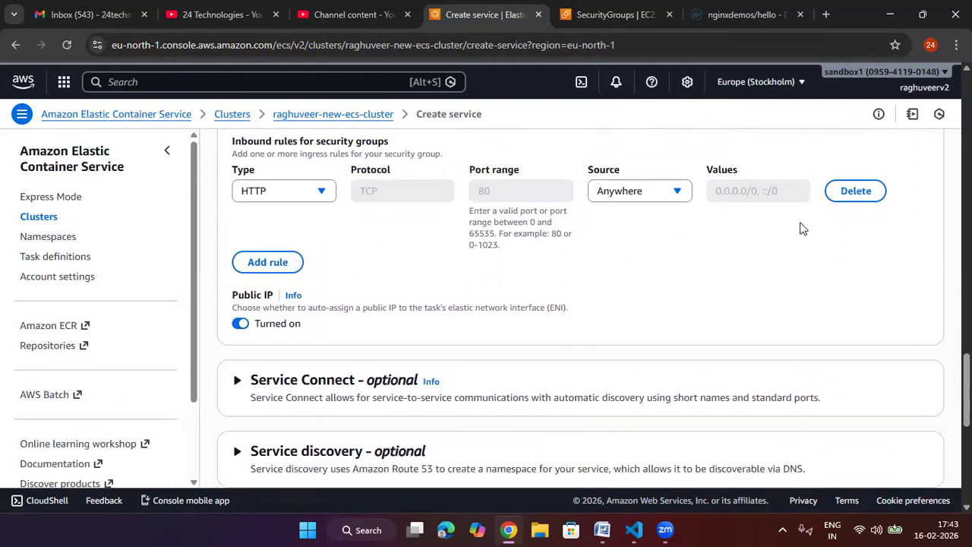
Step: Expand the optional load balancing section and turn on load balancing for the service
{"action": "scroll", "coordinate": [740, 258], "scroll_direction": "down", "scroll_amount": 2}
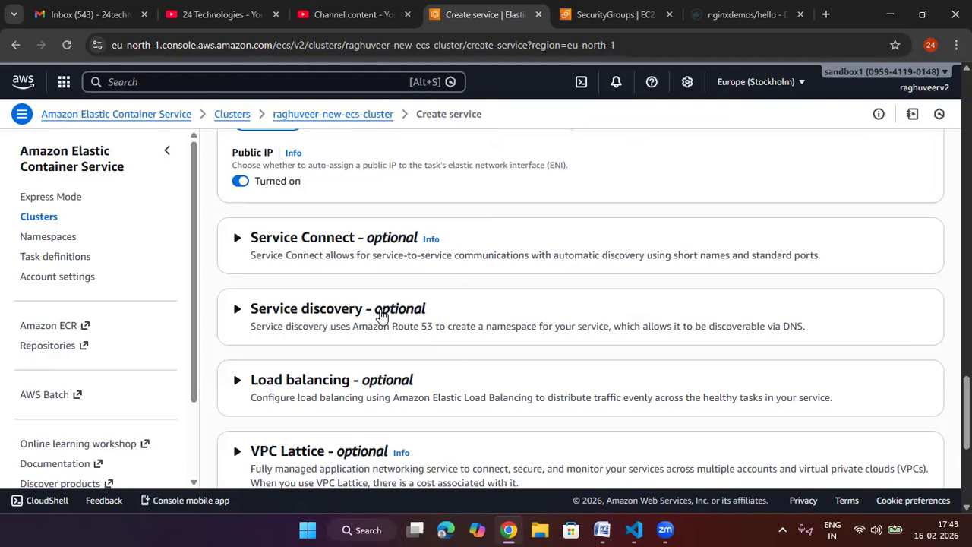
{"action": "scroll", "coordinate": [381, 317], "scroll_direction": "down", "scroll_amount": 1}
{"action": "scroll", "coordinate": [381, 316], "scroll_direction": "down", "scroll_amount": 2}
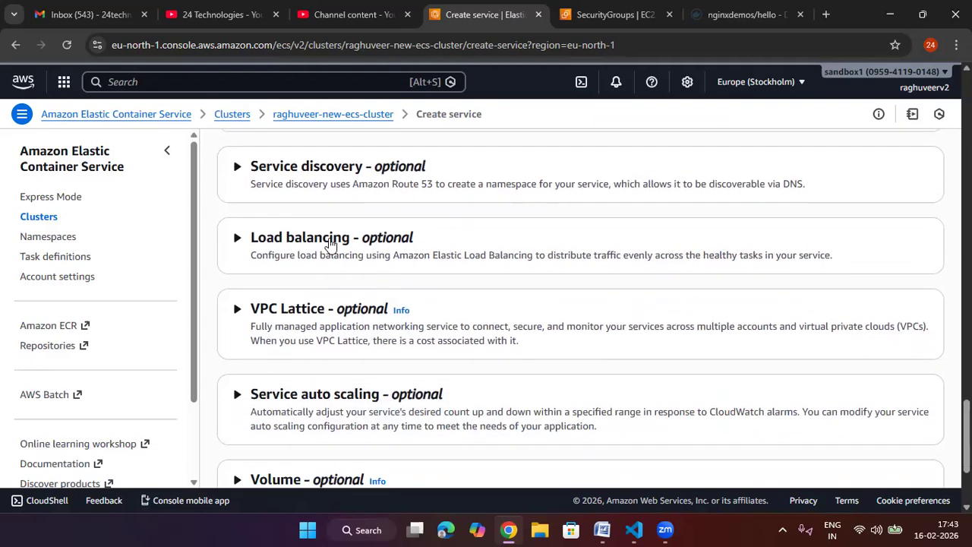
{"action": "left_click", "coordinate": [330, 242]}
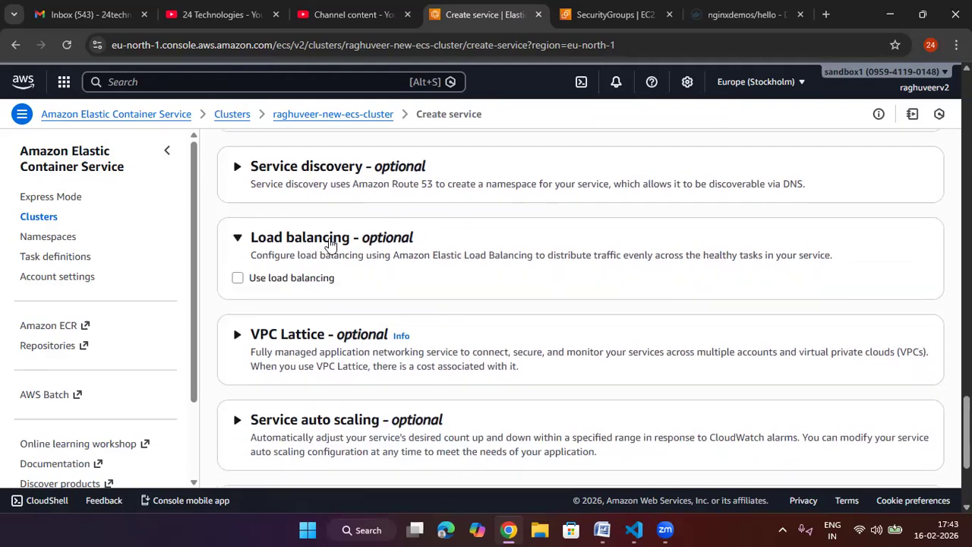
{"action": "left_click", "coordinate": [238, 278]}
Step: Keep the new Application Load Balancer option and name the load balancer with the owner's first name followed by -alb-ecs
{"action": "scroll", "coordinate": [439, 307], "scroll_direction": "down", "scroll_amount": 1}
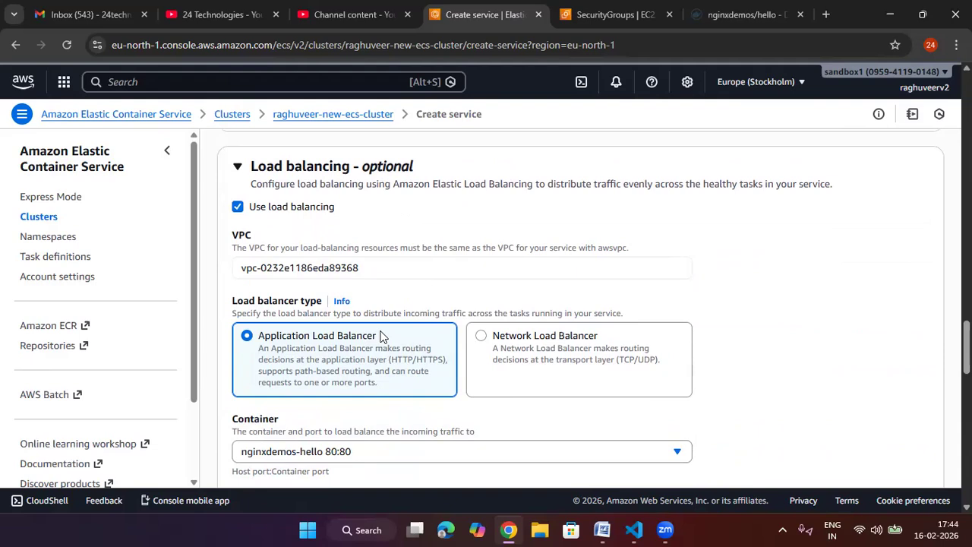
{"action": "scroll", "coordinate": [703, 345], "scroll_direction": "down", "scroll_amount": 1}
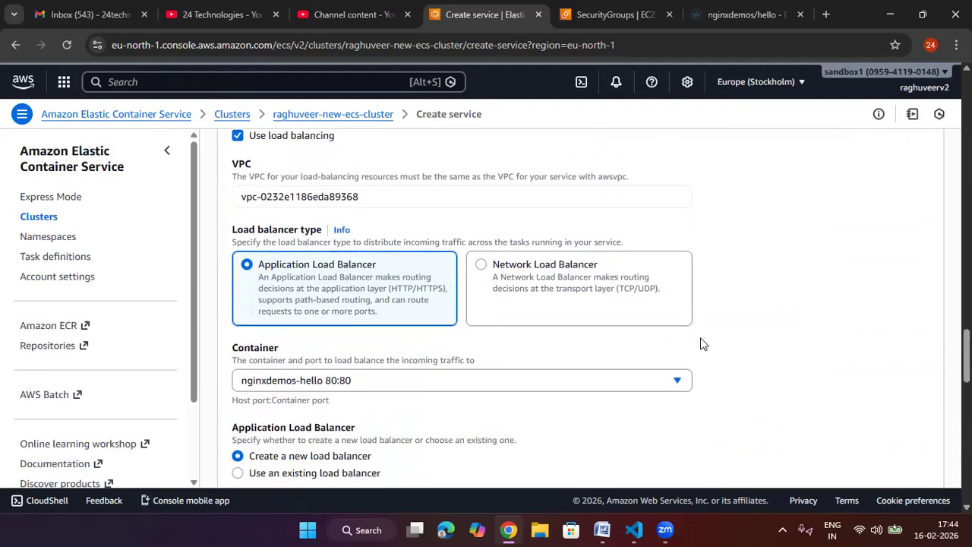
{"action": "scroll", "coordinate": [491, 319], "scroll_direction": "down", "scroll_amount": 1}
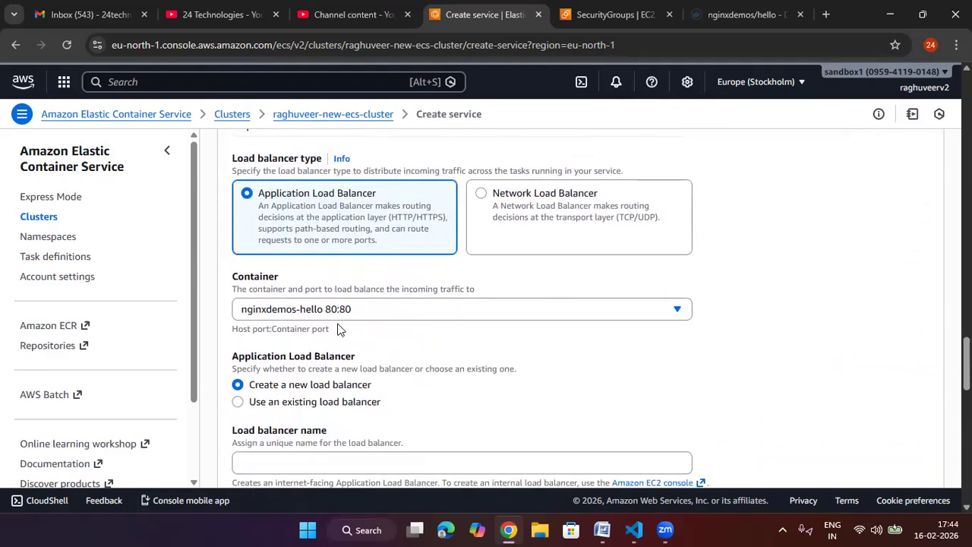
{"action": "scroll", "coordinate": [386, 306], "scroll_direction": "down", "scroll_amount": 1}
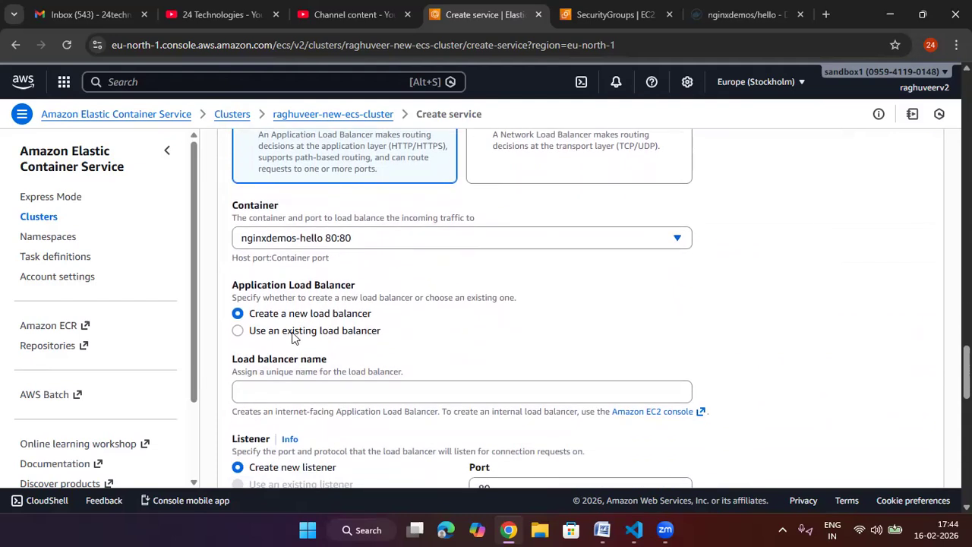
{"action": "left_click", "coordinate": [362, 391]}
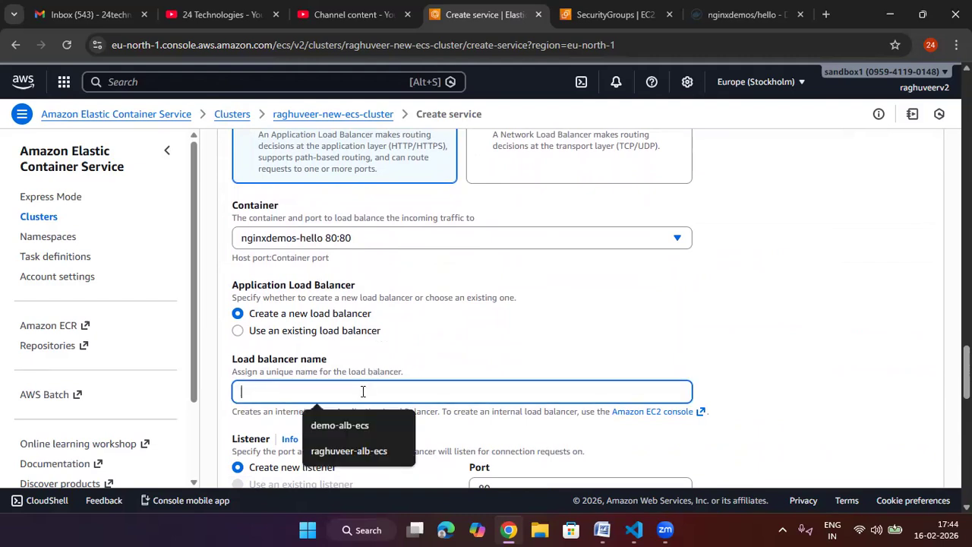
{"action": "type", "text": "raghuveer"}
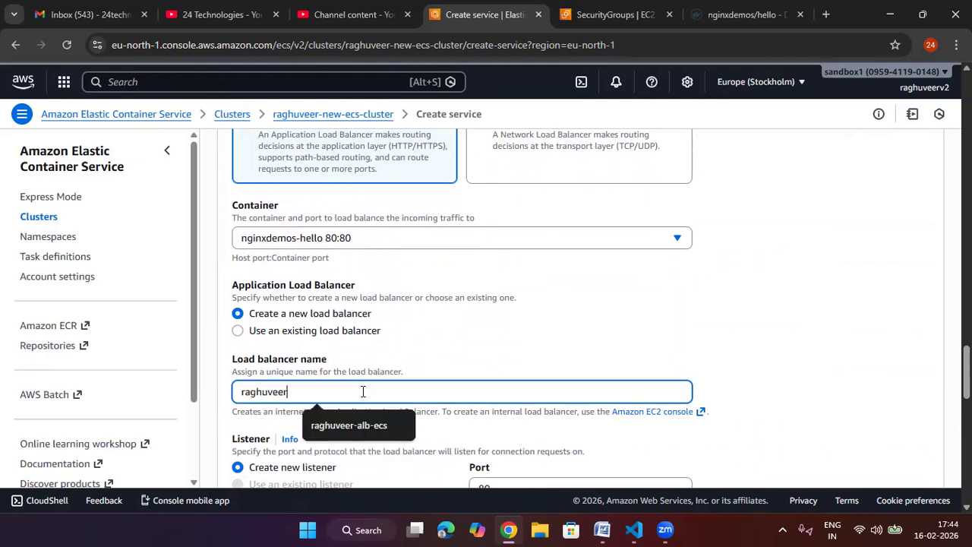
{"action": "type", "text": "+"}
{"action": "key", "text": "BackSpace"}
{"action": "type", "text": "-alb-ecs"}
{"action": "left_click", "coordinate": [865, 293]}
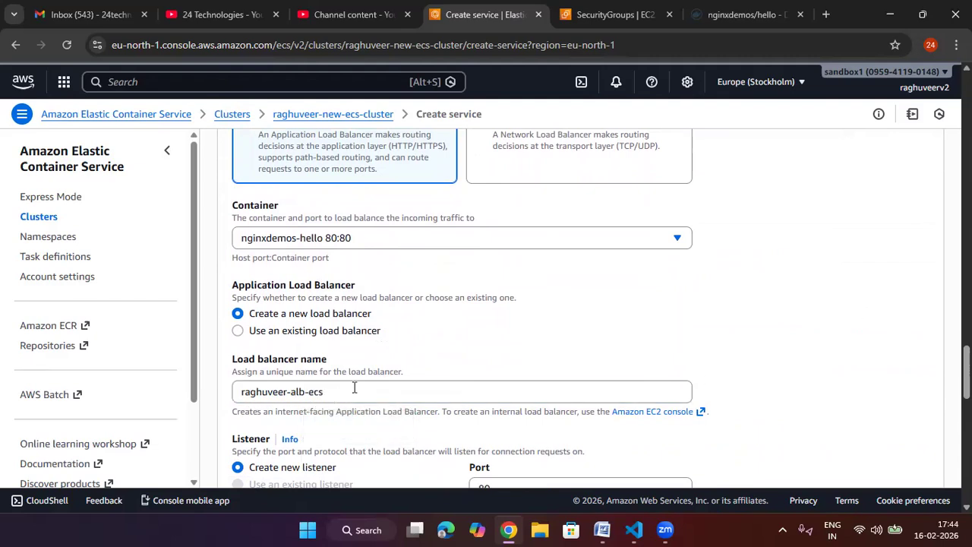
{"action": "scroll", "coordinate": [353, 388], "scroll_direction": "down", "scroll_amount": 1}
{"action": "scroll", "coordinate": [342, 372], "scroll_direction": "down", "scroll_amount": 1}
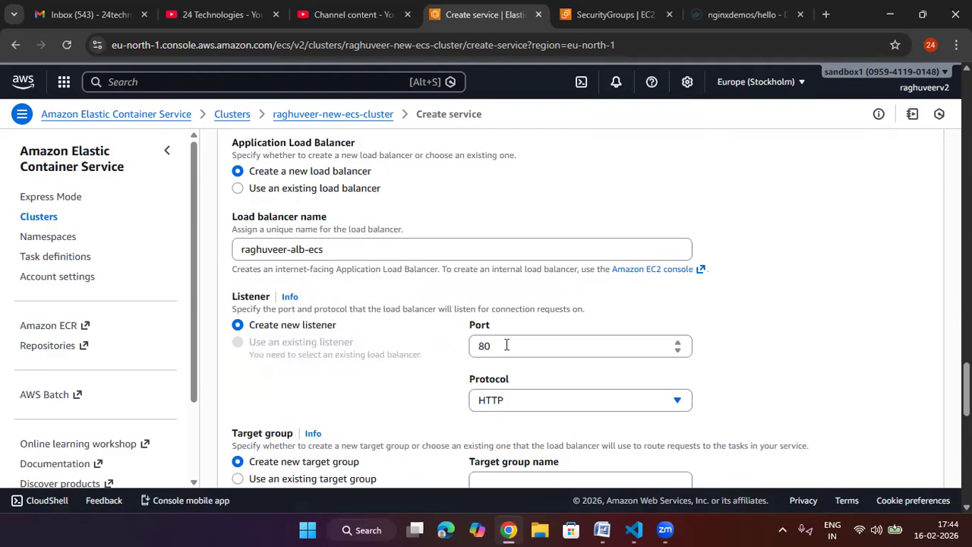
Step: Keep the new target group option and name the target group with the owner's first name followed by -nginix-tg
{"action": "scroll", "coordinate": [486, 349], "scroll_direction": "down", "scroll_amount": 1}
{"action": "scroll", "coordinate": [509, 334], "scroll_direction": "down", "scroll_amount": 1}
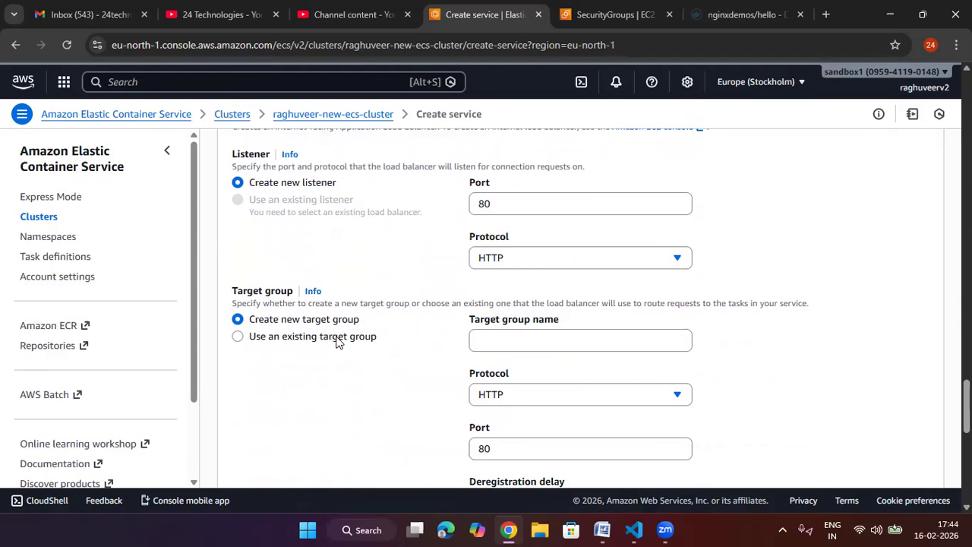
{"action": "left_click", "coordinate": [480, 341]}
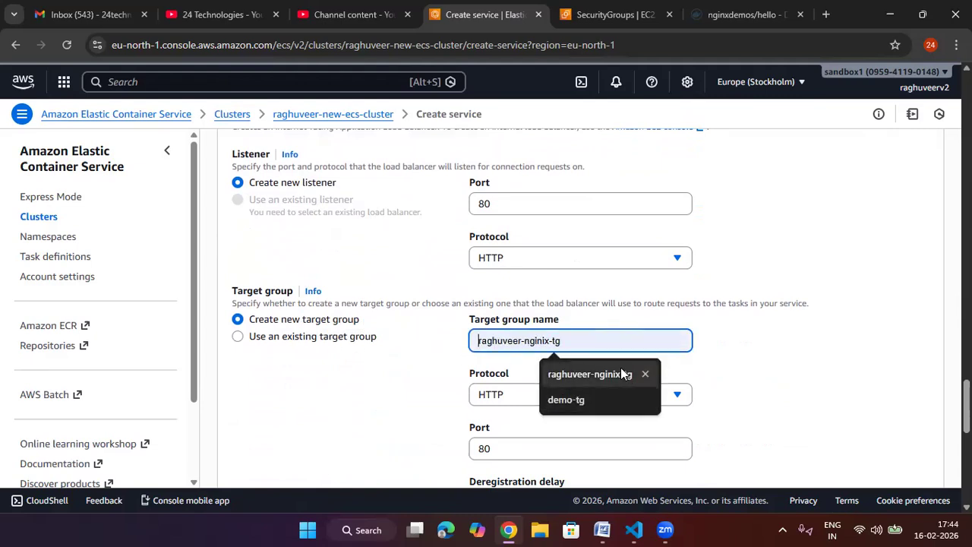
{"action": "left_click", "coordinate": [580, 373]}
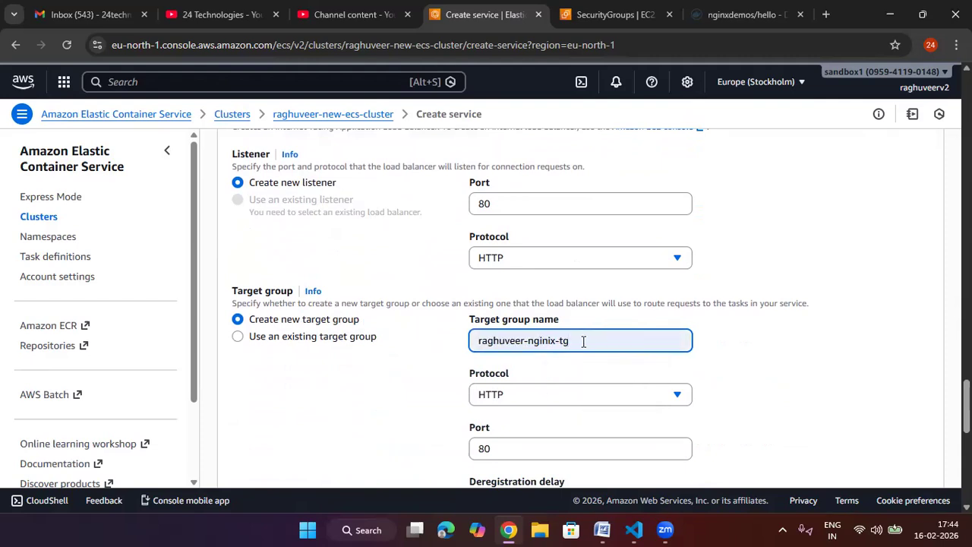
{"action": "left_click", "coordinate": [886, 367]}
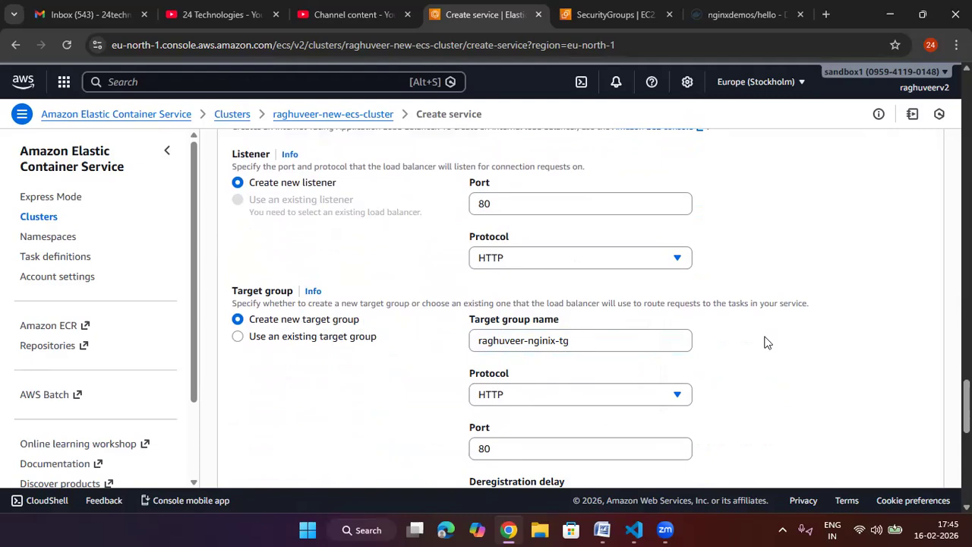
Step: Review the target group's port and health check settings, expand the optional Volume section, and create the service
{"action": "scroll", "coordinate": [767, 342], "scroll_direction": "down", "scroll_amount": 1}
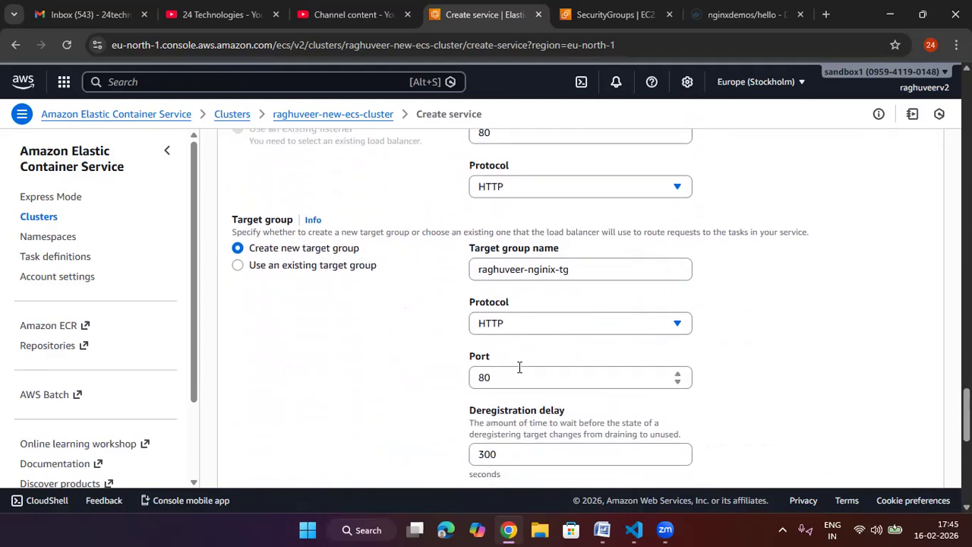
{"action": "scroll", "coordinate": [520, 367], "scroll_direction": "down", "scroll_amount": 1}
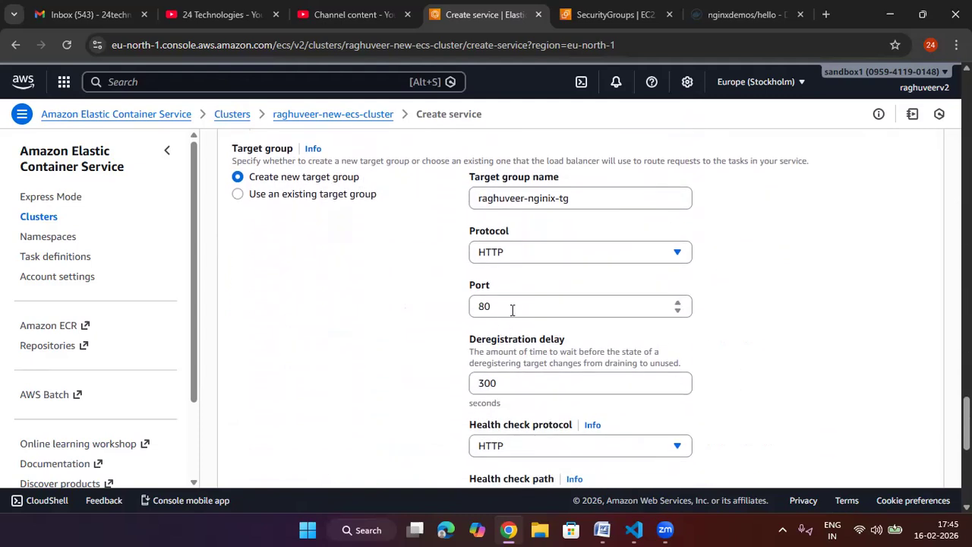
{"action": "scroll", "coordinate": [543, 368], "scroll_direction": "down", "scroll_amount": 4}
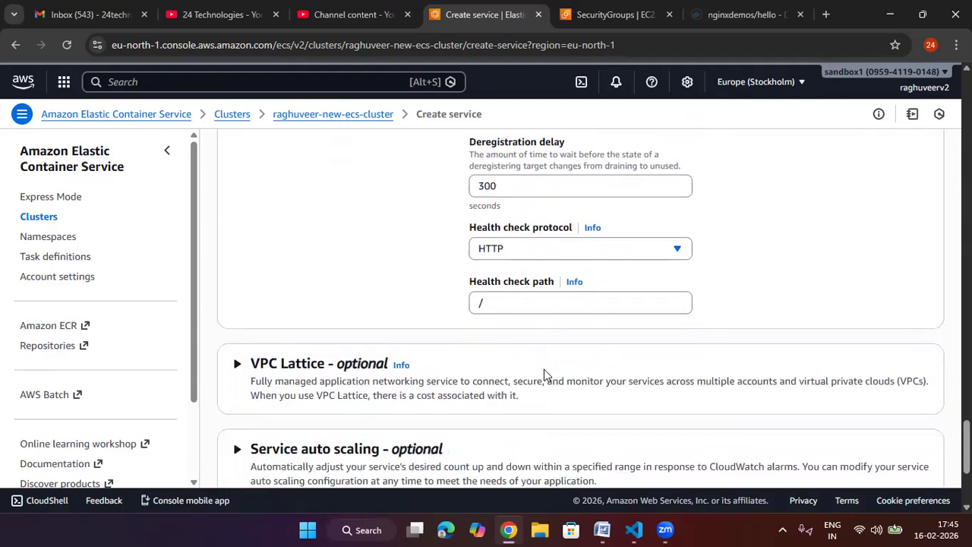
{"action": "scroll", "coordinate": [543, 375], "scroll_direction": "down", "scroll_amount": 1}
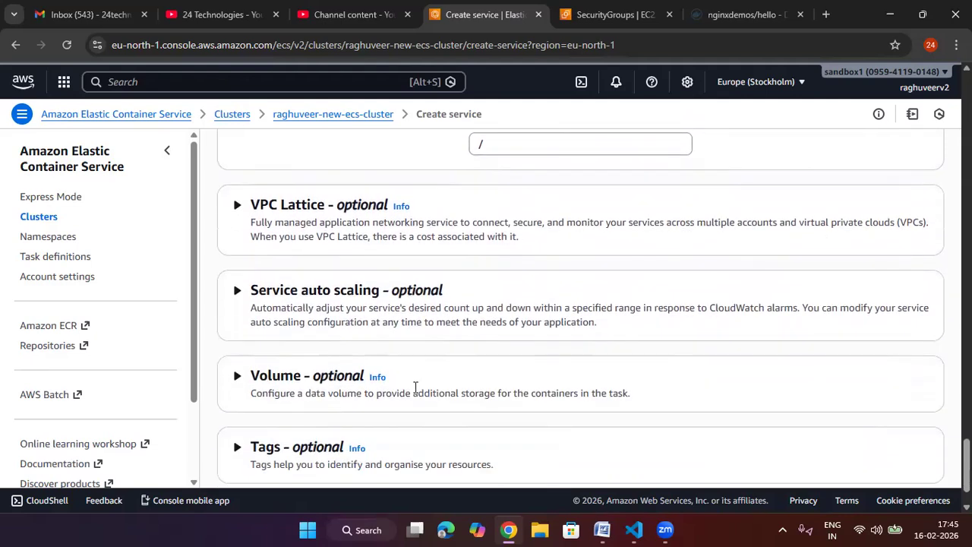
{"action": "scroll", "coordinate": [432, 380], "scroll_direction": "down", "scroll_amount": 1}
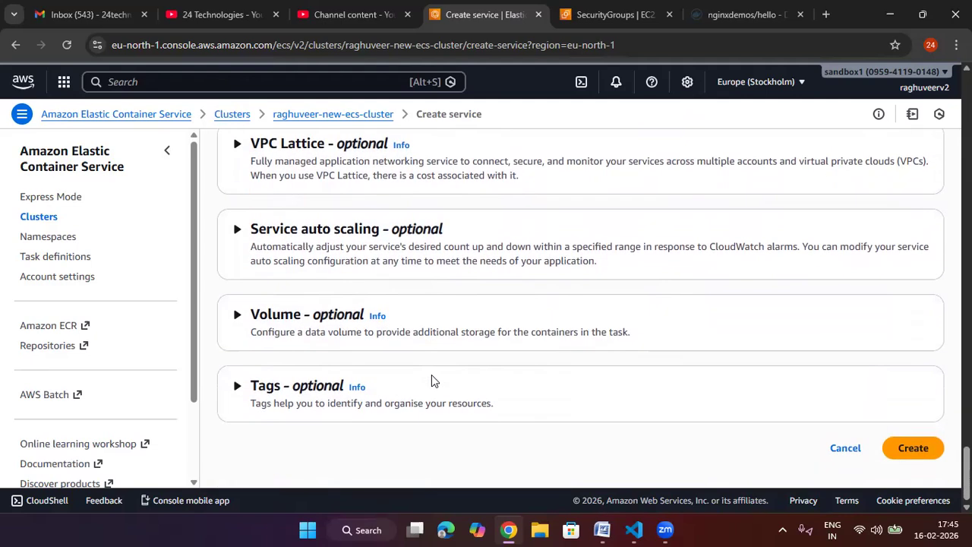
{"action": "left_click", "coordinate": [279, 325]}
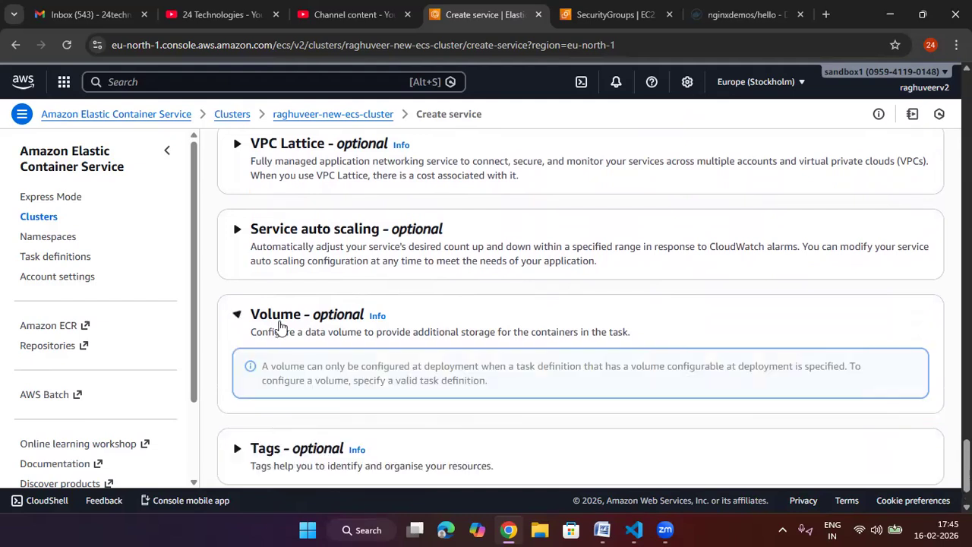
{"action": "scroll", "coordinate": [456, 327], "scroll_direction": "down", "scroll_amount": 1}
{"action": "scroll", "coordinate": [321, 259], "scroll_direction": "up", "scroll_amount": 1}
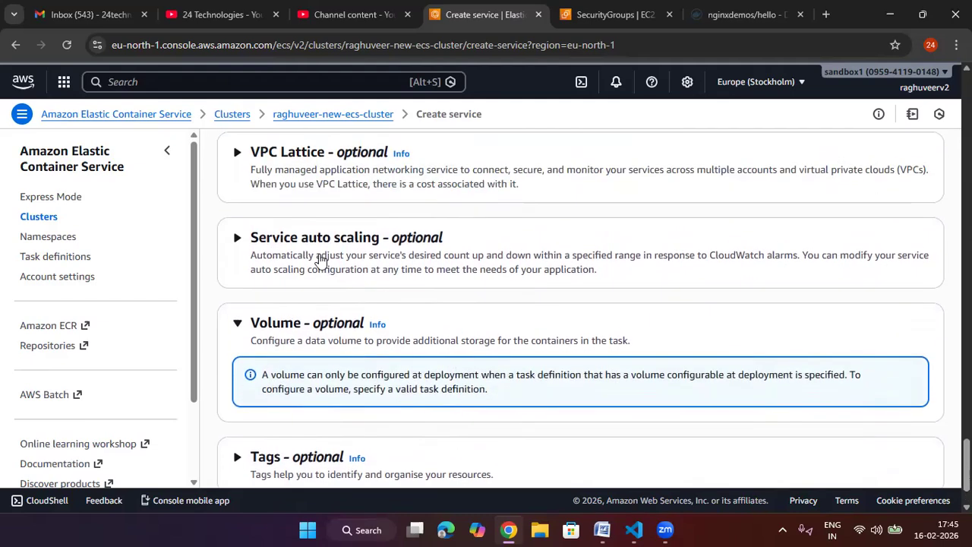
{"action": "scroll", "coordinate": [327, 239], "scroll_direction": "up", "scroll_amount": 1}
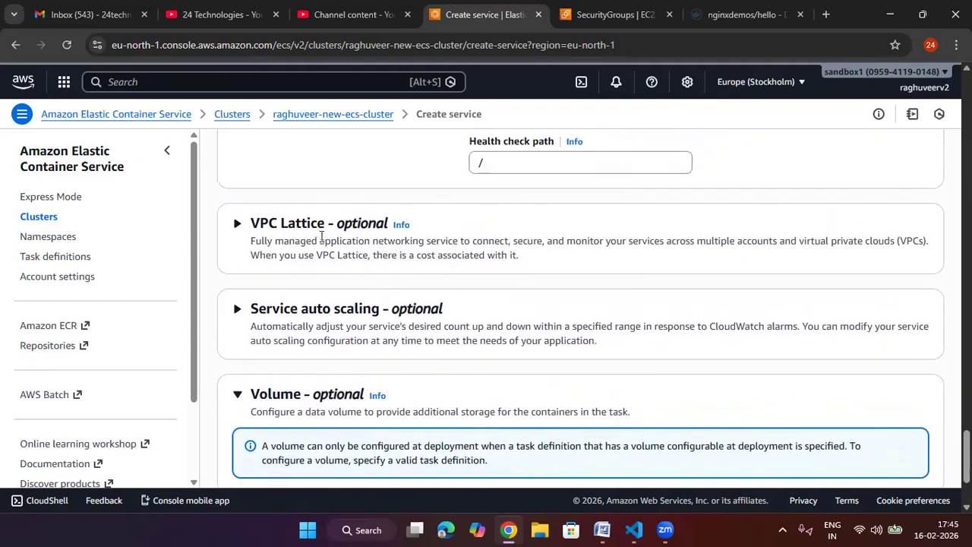
{"action": "scroll", "coordinate": [394, 297], "scroll_direction": "down", "scroll_amount": 2}
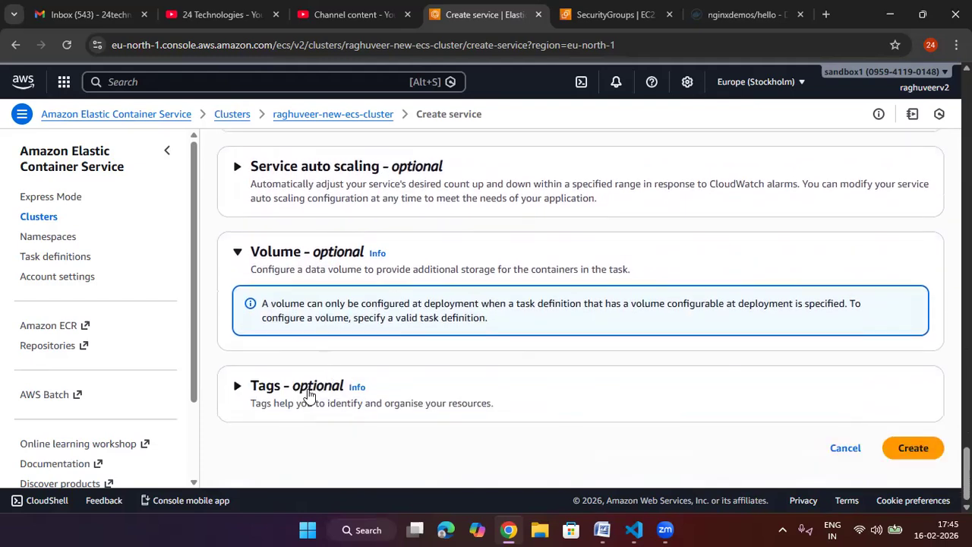
{"action": "left_click", "coordinate": [915, 442]}
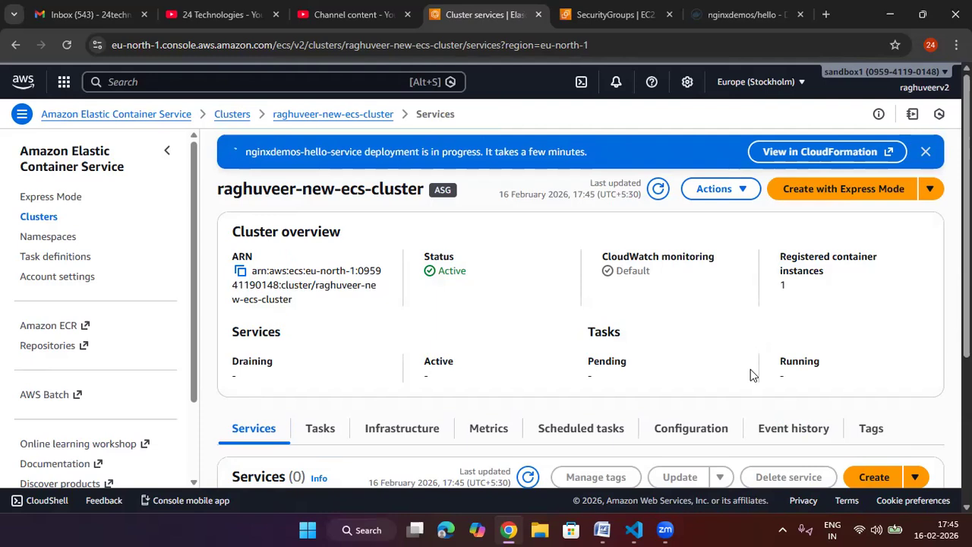
Step: View the service deployment in CloudFormation, check the new stack's status, and return to the cluster
{"action": "left_click", "coordinate": [792, 152]}
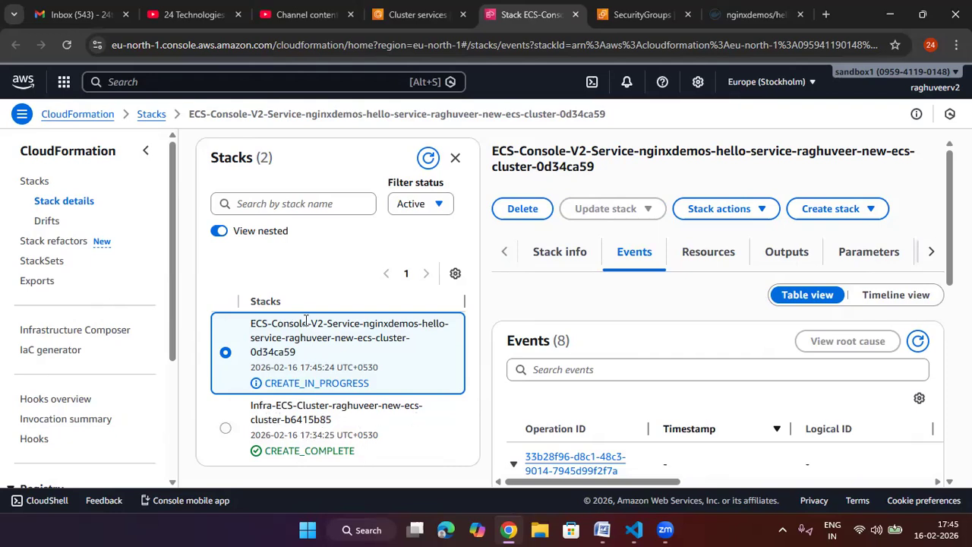
{"action": "left_click_drag", "start_coordinate": [372, 384], "coordinate": [263, 383]}
{"action": "left_click", "coordinate": [416, 15]}
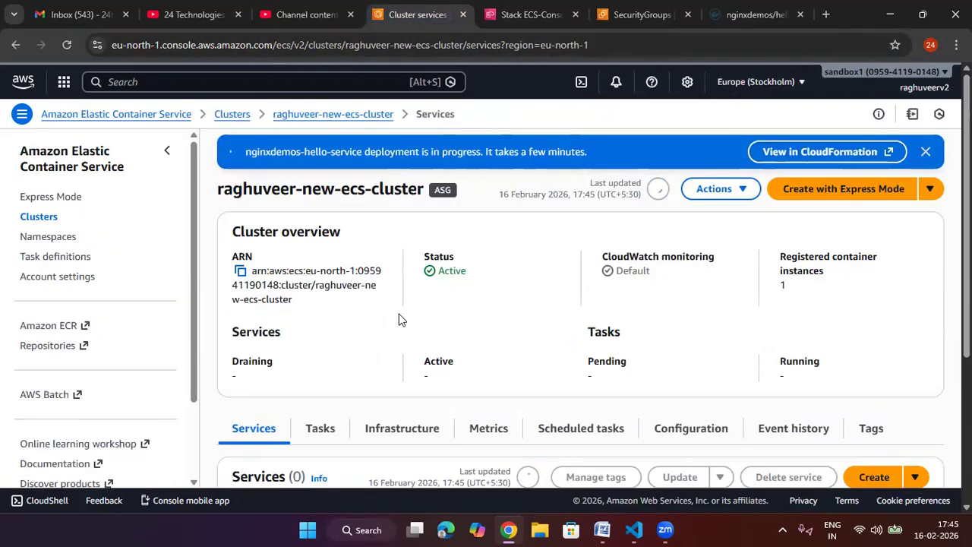
Step: Refresh the cluster's services list and check the number of services
{"action": "scroll", "coordinate": [403, 319], "scroll_direction": "down", "scroll_amount": 1}
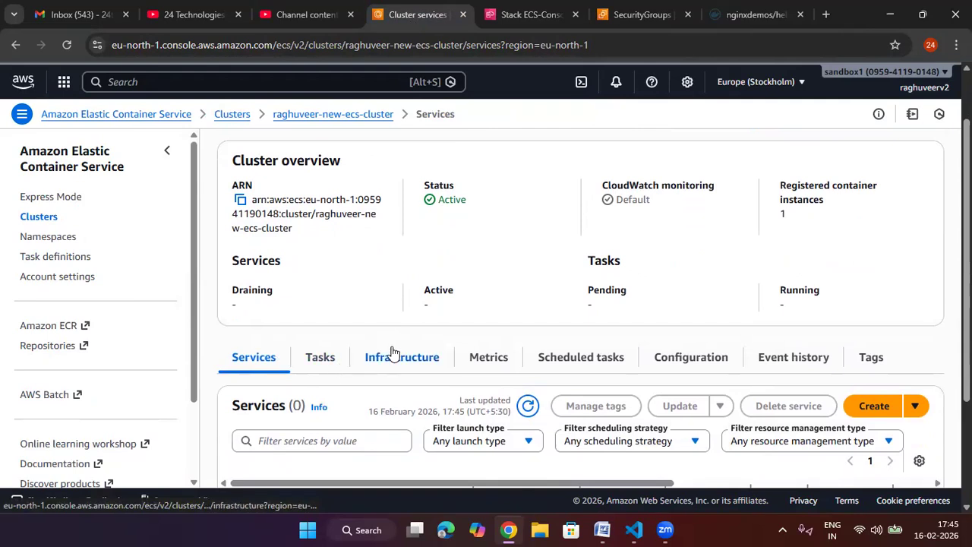
{"action": "scroll", "coordinate": [392, 323], "scroll_direction": "down", "scroll_amount": 2}
{"action": "left_click", "coordinate": [528, 264]}
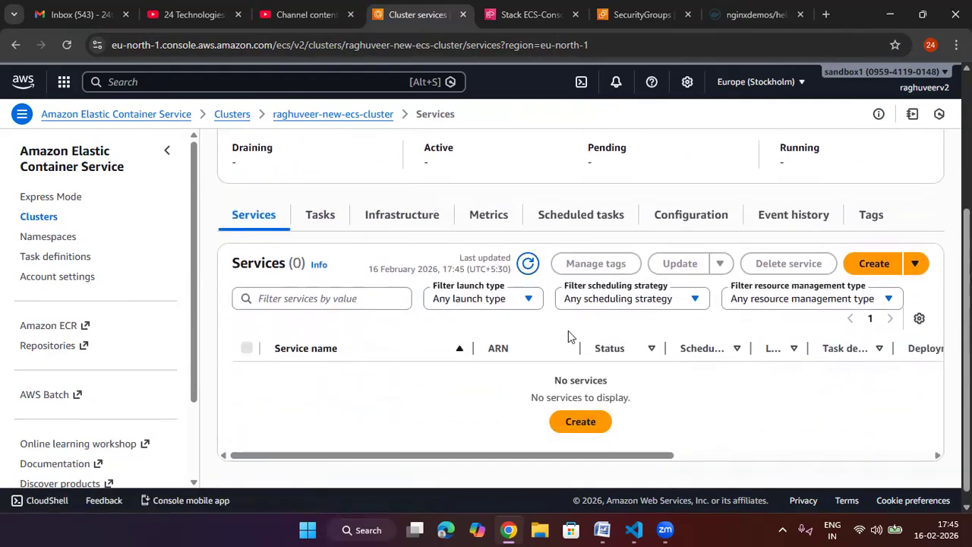
{"action": "left_click_drag", "start_coordinate": [307, 265], "coordinate": [293, 265]}
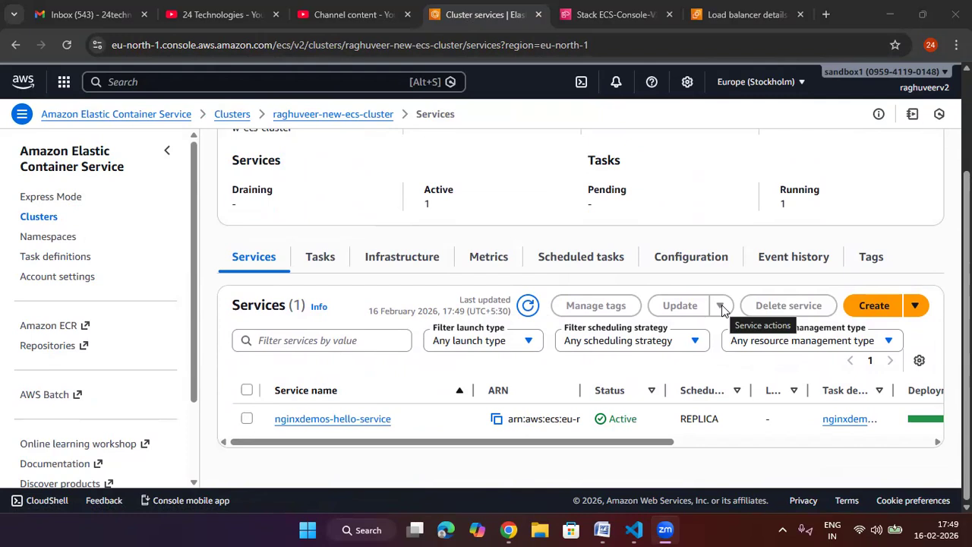
Step: Refresh the CloudFormation stacks to recheck the service stack's status, close that page, and return to the cluster
{"action": "left_click", "coordinate": [611, 13]}
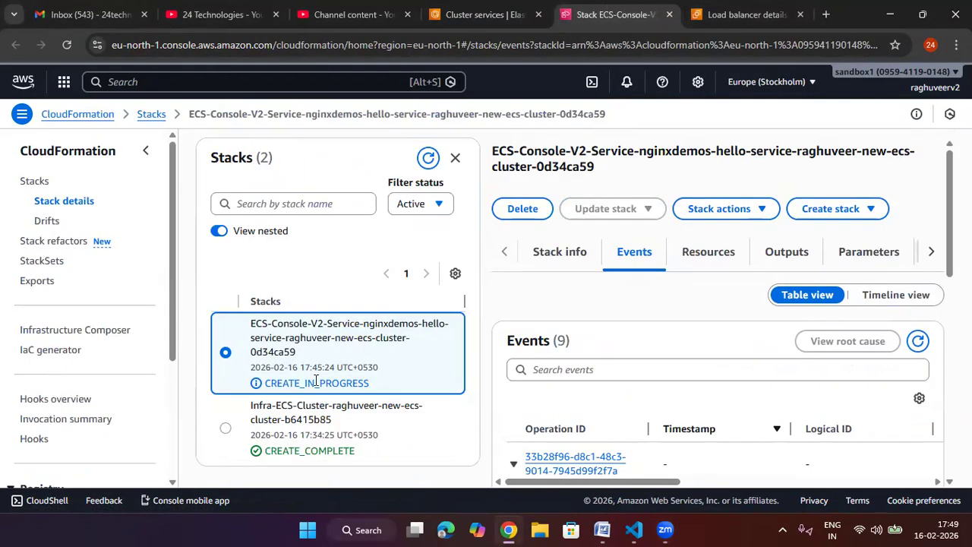
{"action": "left_click_drag", "start_coordinate": [372, 388], "coordinate": [268, 382]}
{"action": "left_click", "coordinate": [429, 157]}
{"action": "left_click", "coordinate": [669, 14]}
{"action": "left_click", "coordinate": [474, 15]}
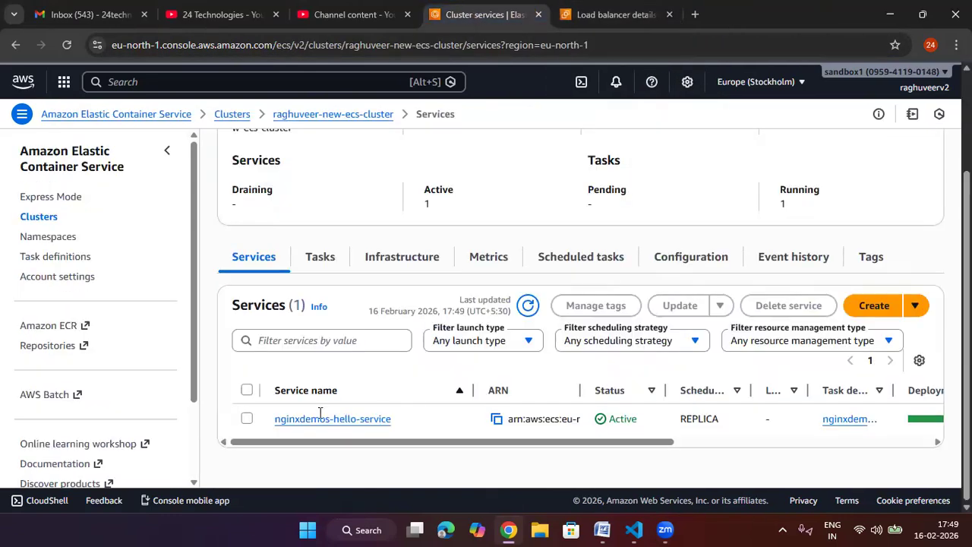
Step: Check the cluster's service count, its tasks list, and the pending and running task counts in the overview
{"action": "double_click", "coordinate": [295, 306]}
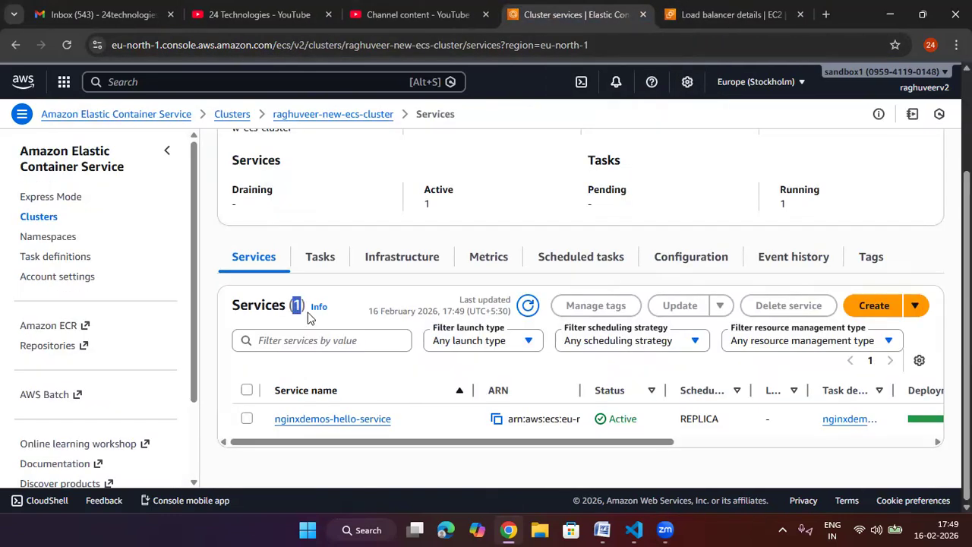
{"action": "left_click", "coordinate": [319, 257]}
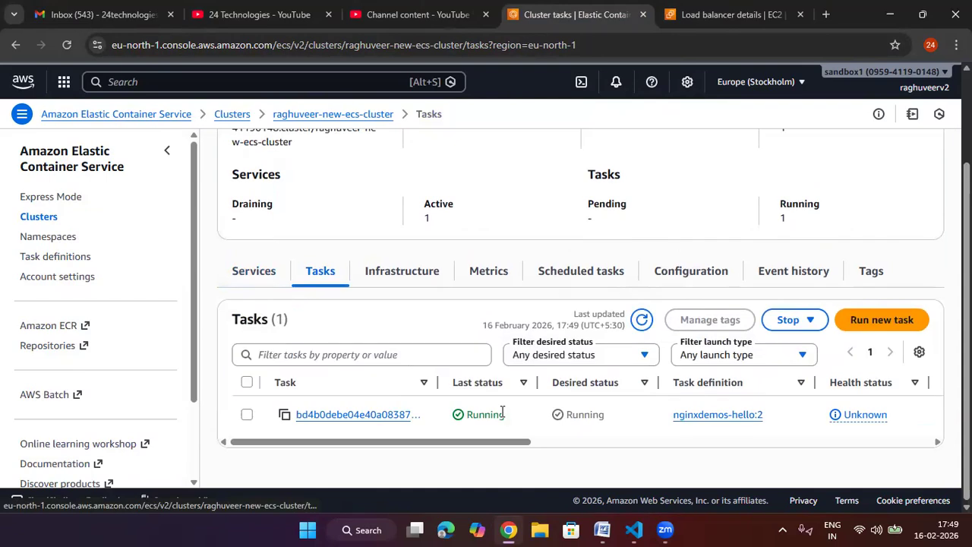
{"action": "scroll", "coordinate": [517, 413], "scroll_direction": "up", "scroll_amount": 2}
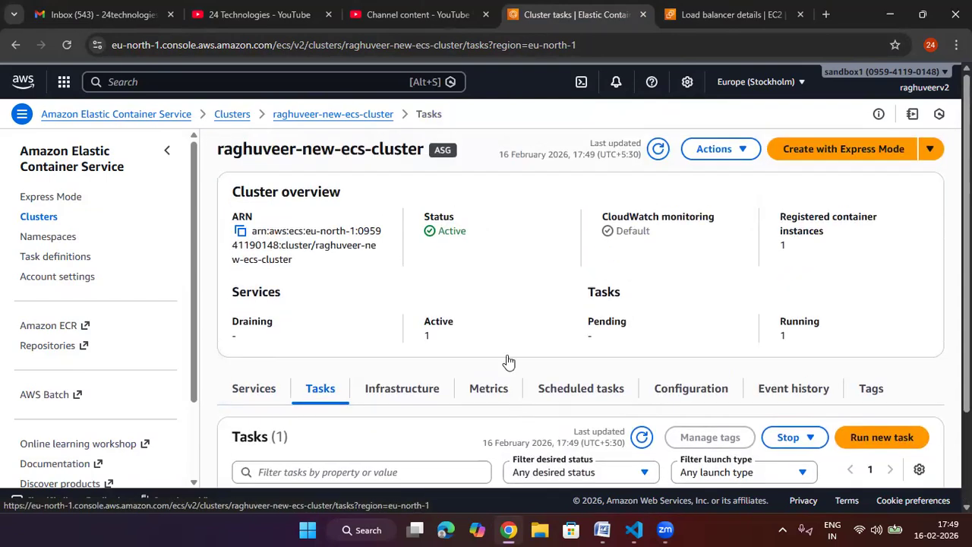
{"action": "double_click", "coordinate": [609, 325]}
{"action": "left_click_drag", "start_coordinate": [790, 346], "coordinate": [755, 340]}
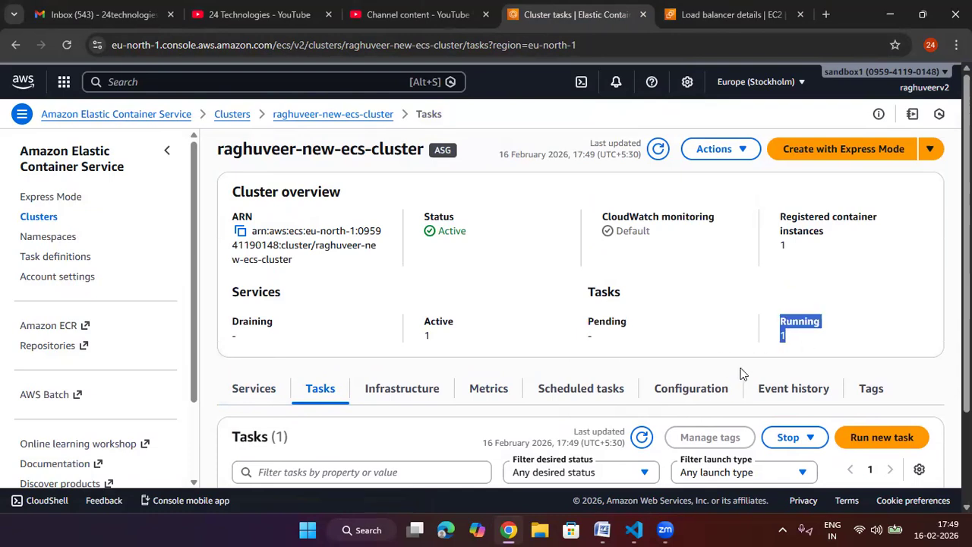
Step: Open nginxdemos-hello-service from the cluster's services and check its running tasks
{"action": "left_click", "coordinate": [273, 400]}
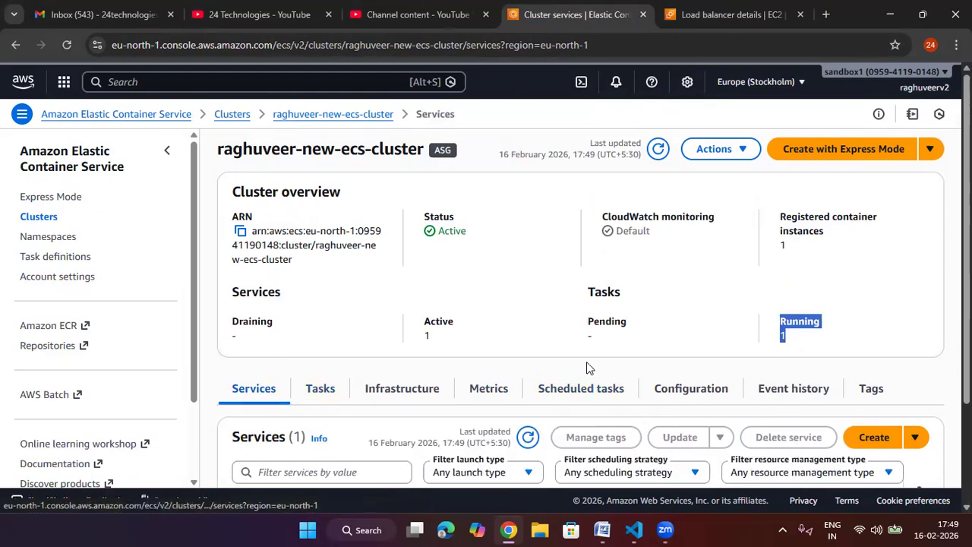
{"action": "scroll", "coordinate": [585, 369], "scroll_direction": "down", "scroll_amount": 2}
{"action": "left_click", "coordinate": [370, 422]}
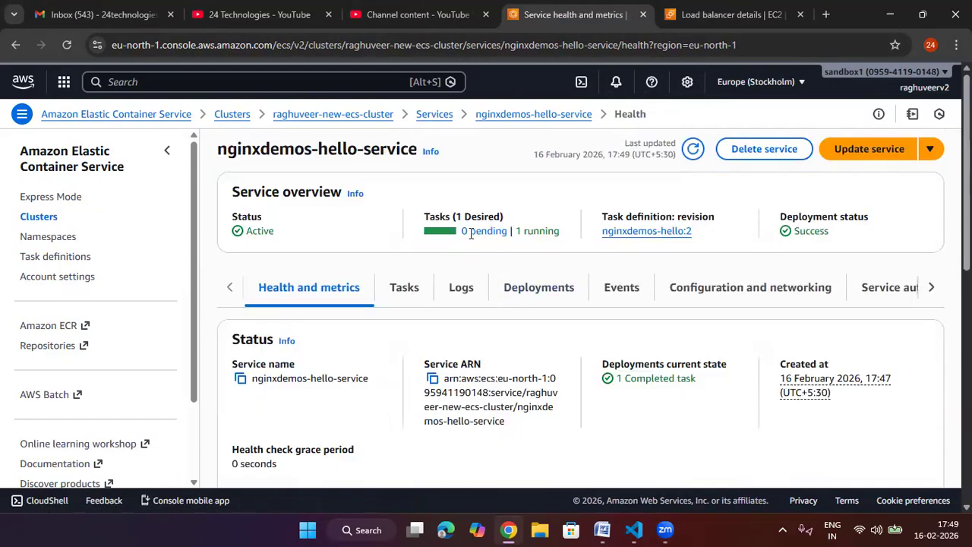
{"action": "left_click_drag", "start_coordinate": [567, 236], "coordinate": [517, 233]}
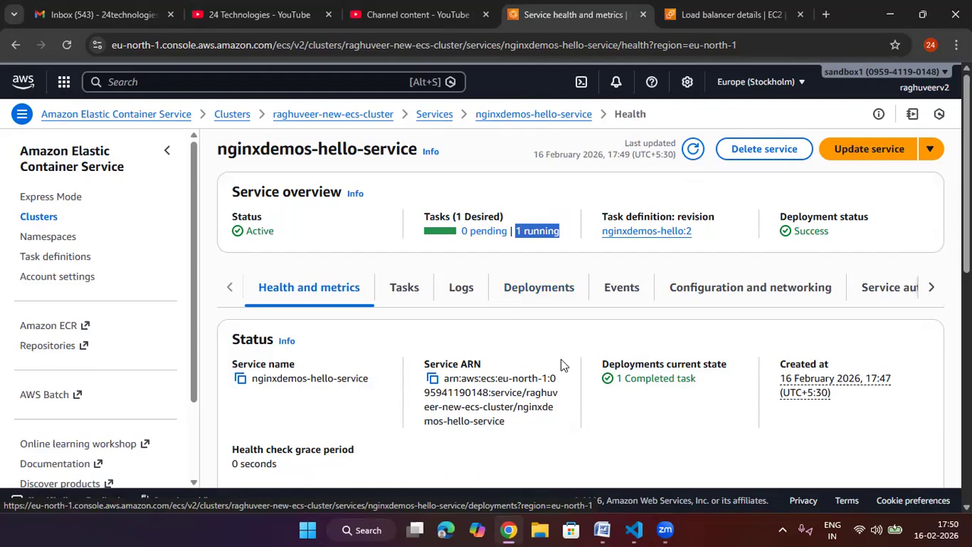
Step: Examine the container name and port in the service's load balancer target health table
{"action": "scroll", "coordinate": [561, 360], "scroll_direction": "down", "scroll_amount": 3}
{"action": "left_click_drag", "start_coordinate": [335, 311], "coordinate": [233, 319]}
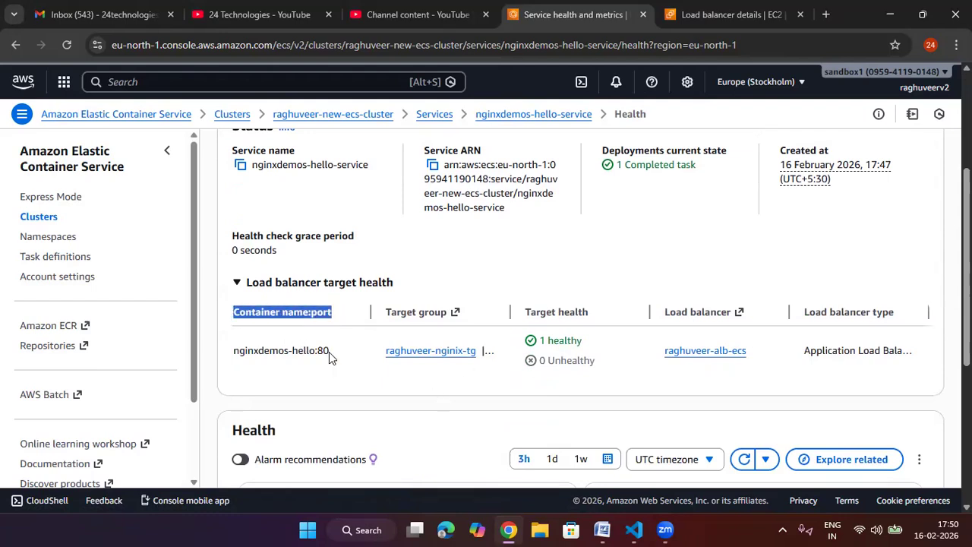
{"action": "left_click_drag", "start_coordinate": [330, 353], "coordinate": [239, 363]}
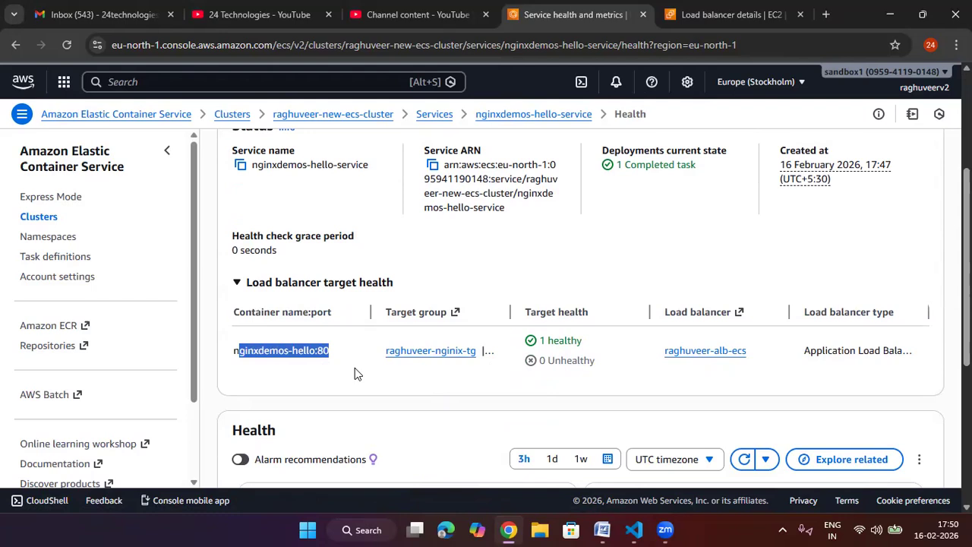
{"action": "scroll", "coordinate": [354, 368], "scroll_direction": "up", "scroll_amount": 3}
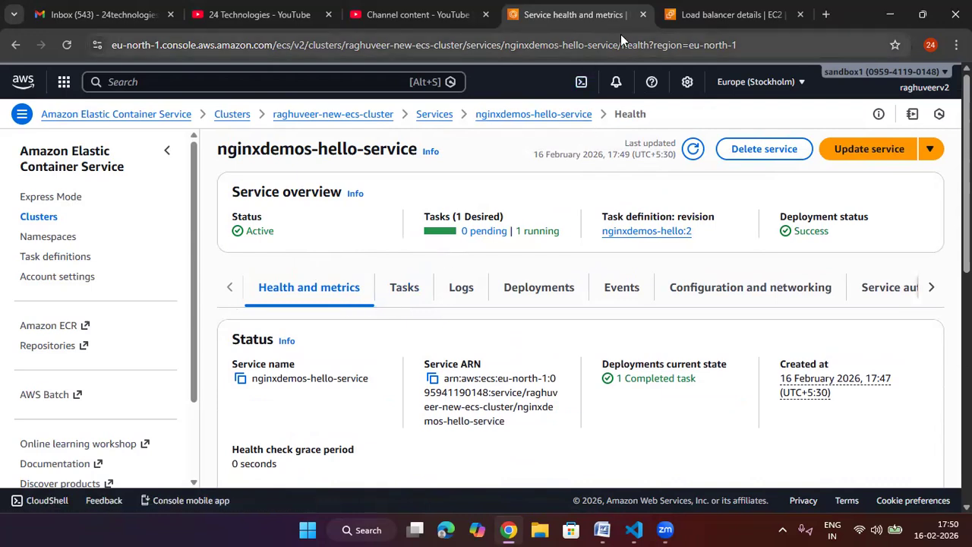
Step: Open the new Application Load Balancer from the EC2 load balancers list and view its DNS name details
{"action": "left_click", "coordinate": [706, 15]}
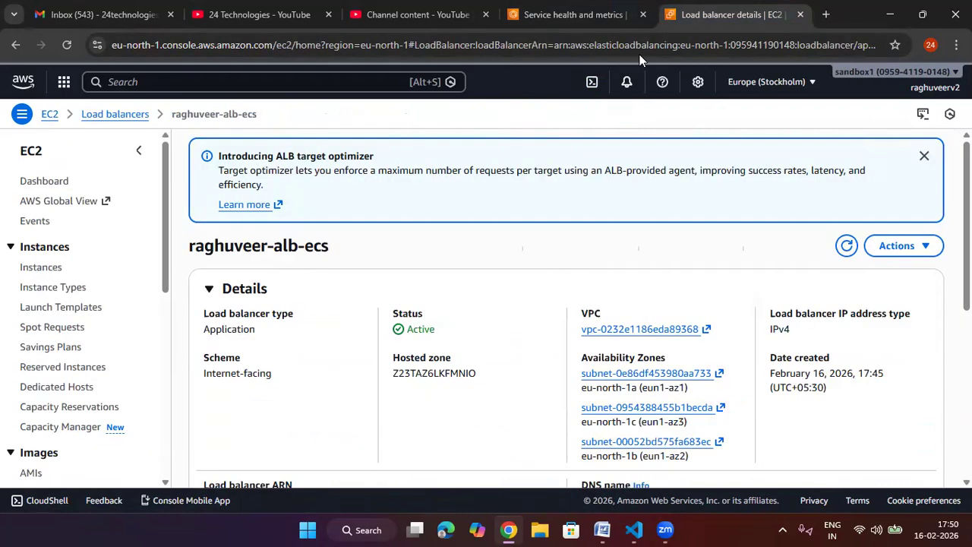
{"action": "left_click", "coordinate": [42, 266]}
{"action": "scroll", "coordinate": [91, 332], "scroll_direction": "down", "scroll_amount": 6}
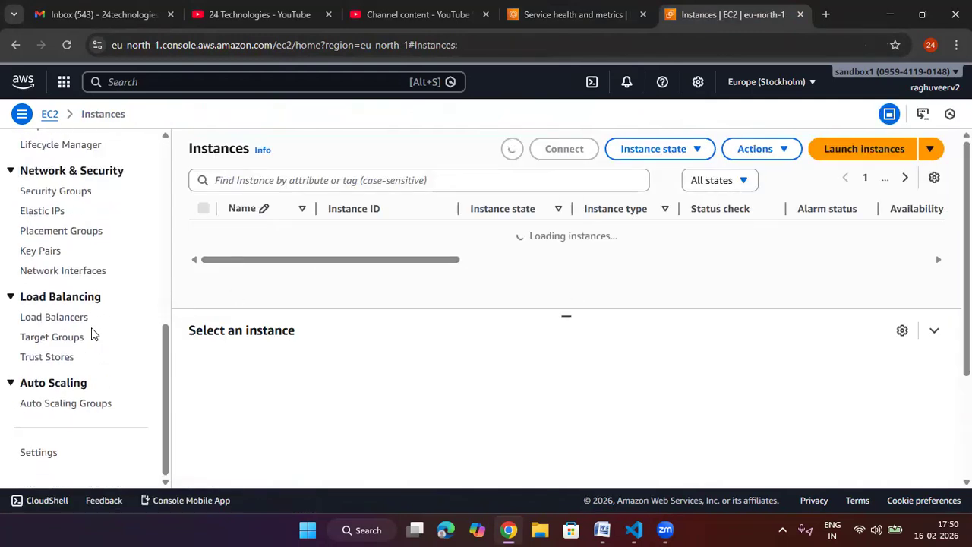
{"action": "left_click", "coordinate": [74, 319]}
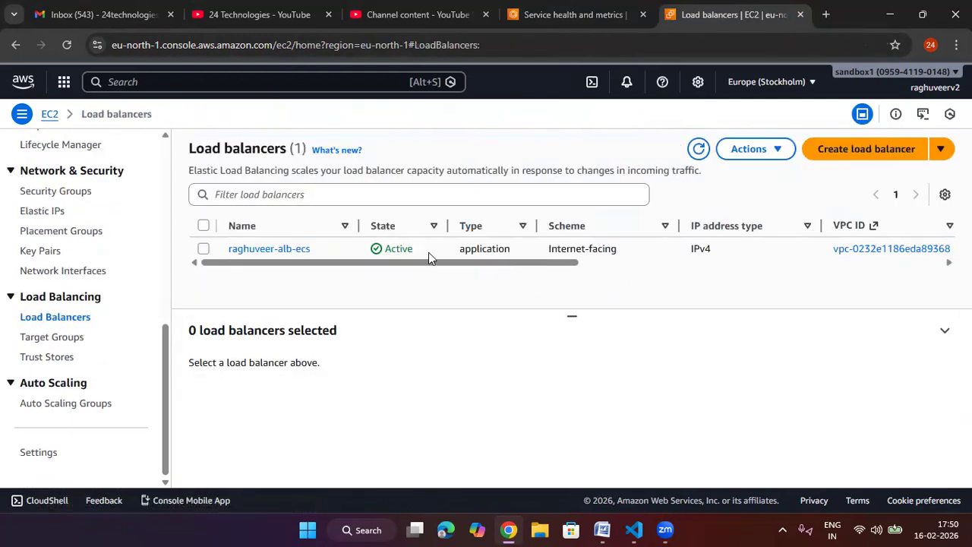
{"action": "left_click", "coordinate": [283, 250]}
{"action": "scroll", "coordinate": [623, 413], "scroll_direction": "down", "scroll_amount": 4}
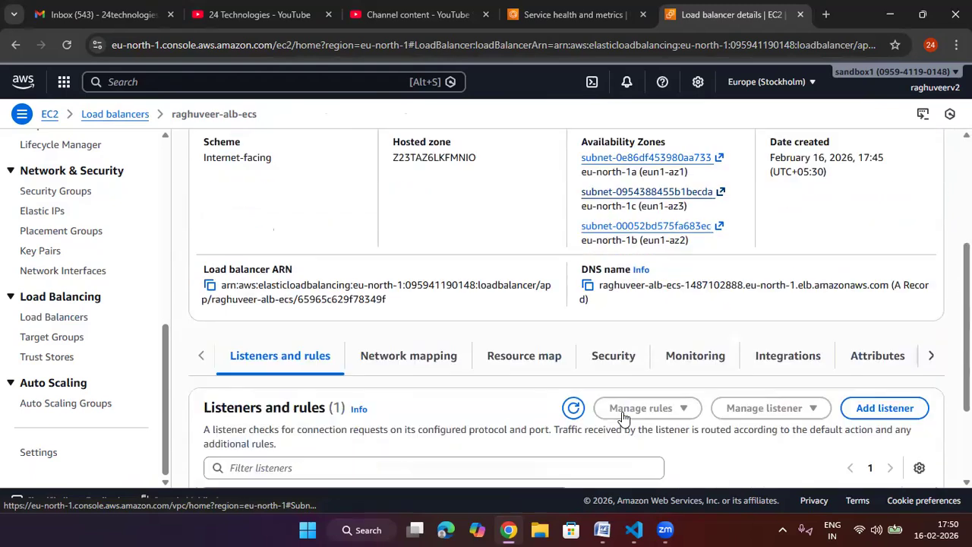
Step: Copy the load balancer's DNS name and open it in a new browser tab
{"action": "left_click", "coordinate": [588, 215]}
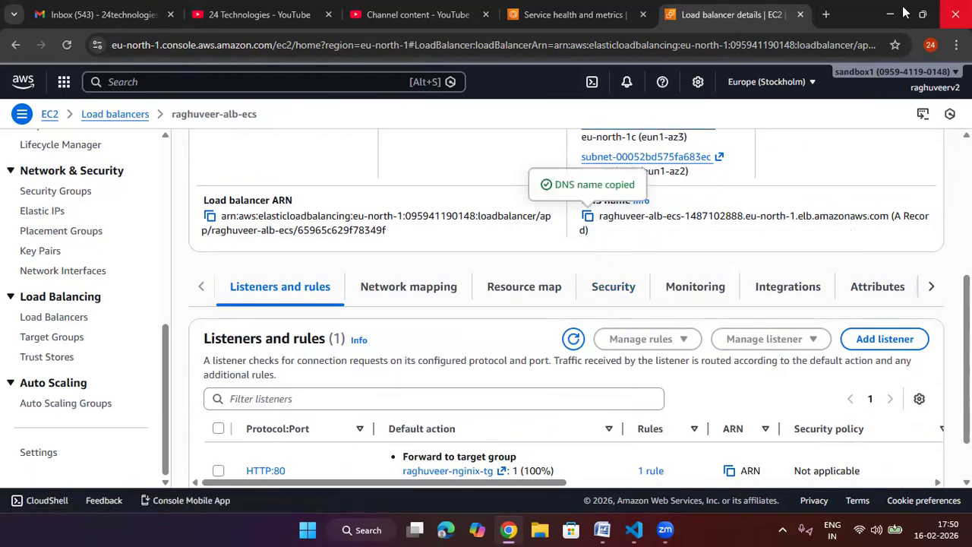
{"action": "left_click", "coordinate": [825, 15]}
{"action": "left_click", "coordinate": [747, 49]}
{"action": "key", "text": "ctrl+v"}
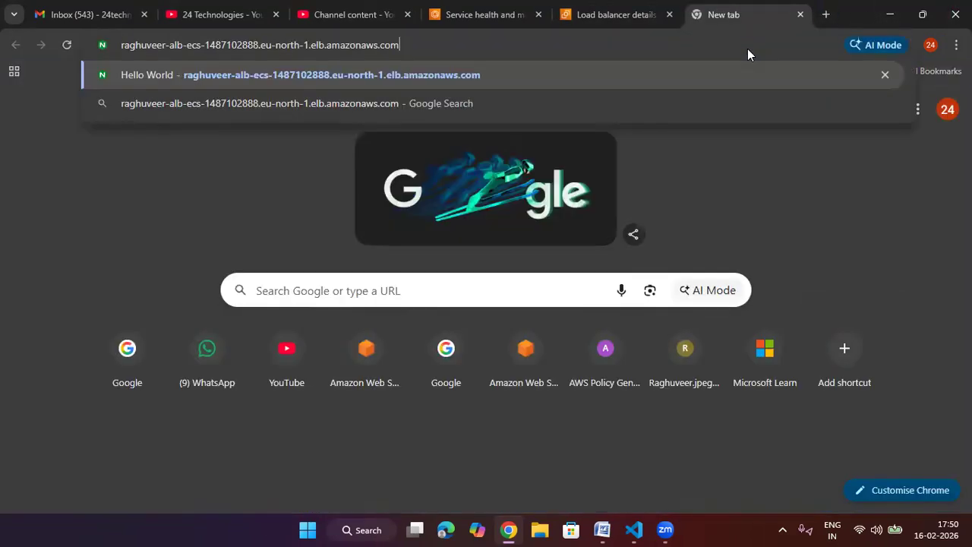
{"action": "key", "text": "Return"}
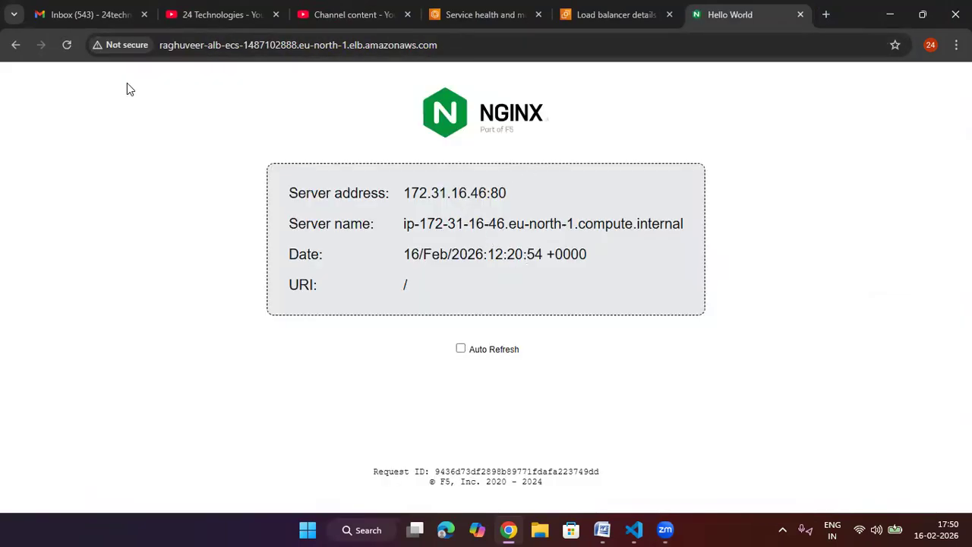
Step: Reload the NGINX hello page and examine the server address it reports
{"action": "left_click", "coordinate": [67, 45]}
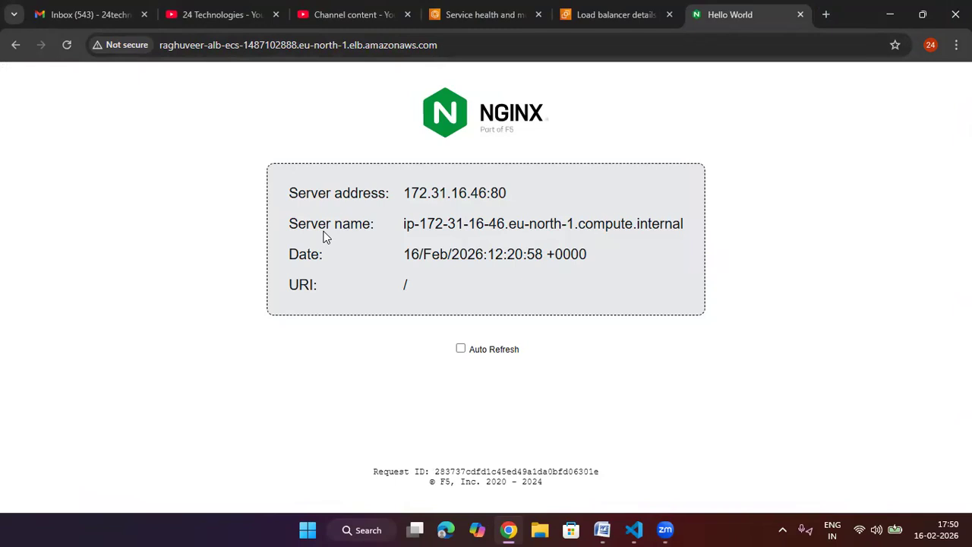
{"action": "left_click_drag", "start_coordinate": [516, 191], "coordinate": [403, 193]}
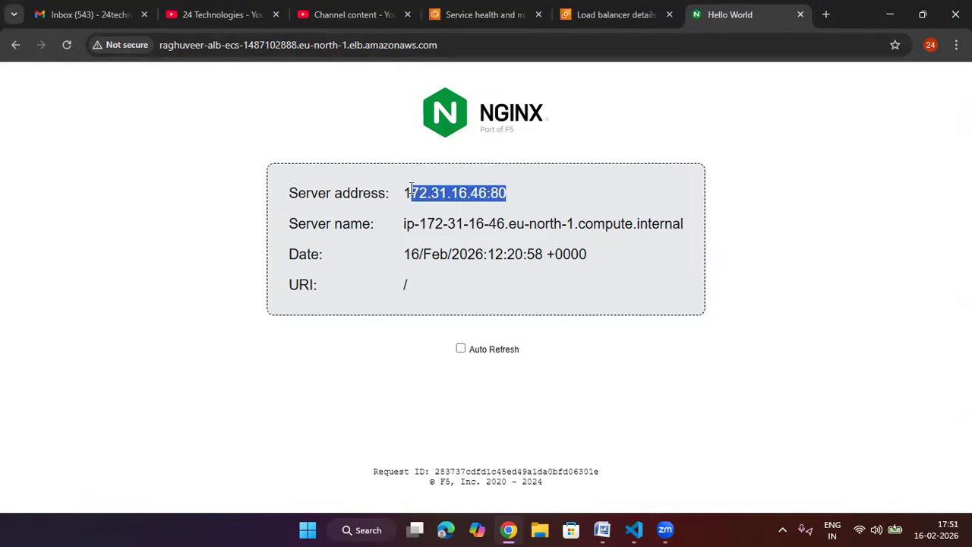
{"action": "left_click", "coordinate": [789, 195]}
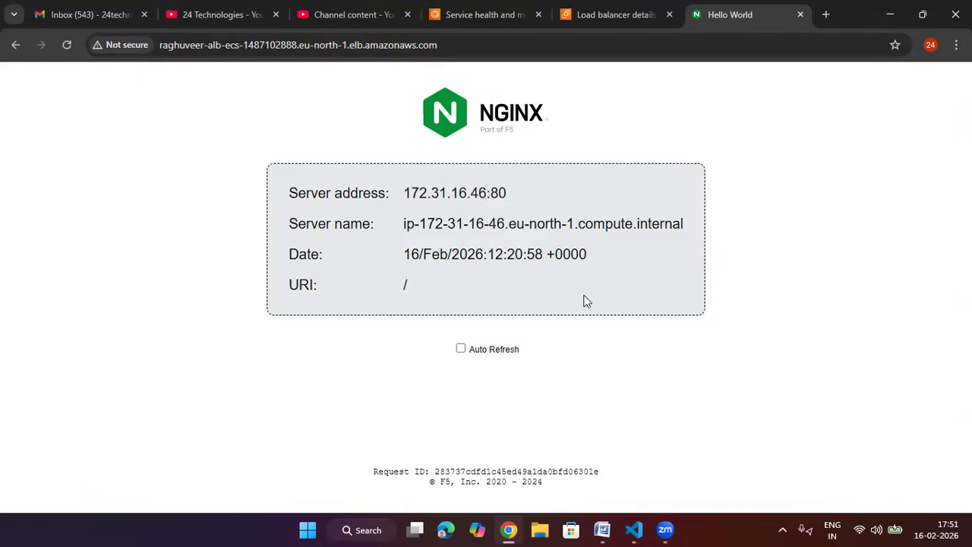
{"action": "left_click_drag", "start_coordinate": [516, 191], "coordinate": [389, 192]}
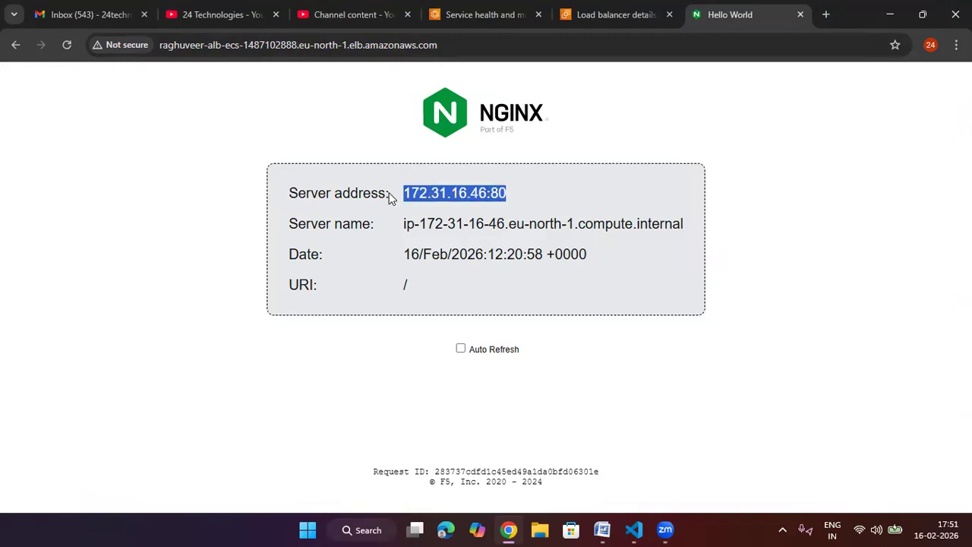
Step: Load the hello page with the path /tst appended to the load balancer address to test its URI output
{"action": "left_click", "coordinate": [465, 46]}
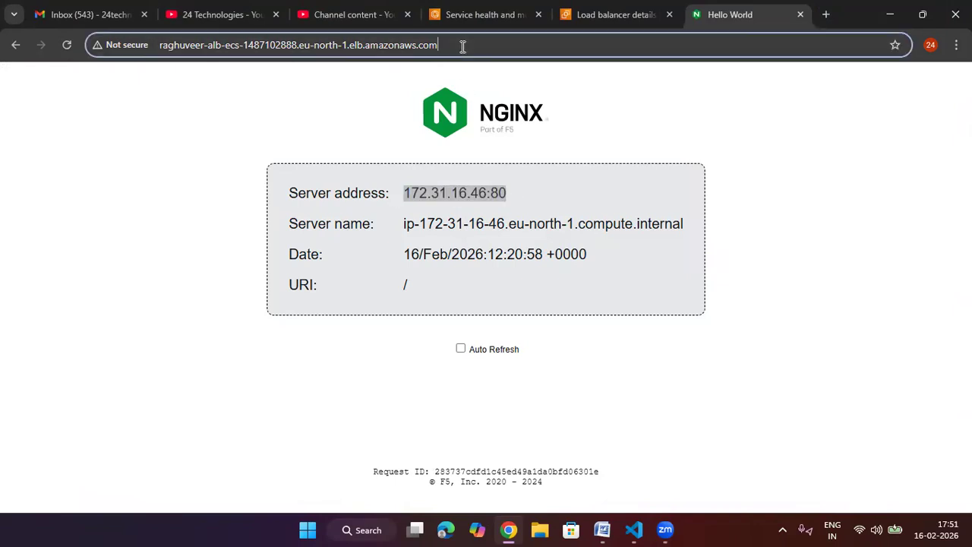
{"action": "left_click", "coordinate": [469, 45]}
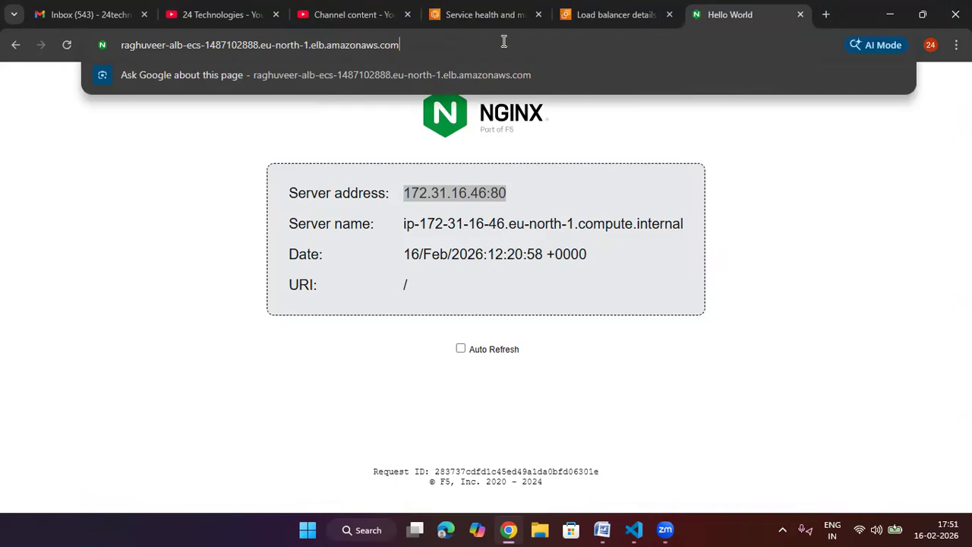
{"action": "type", "text": "/tst"}
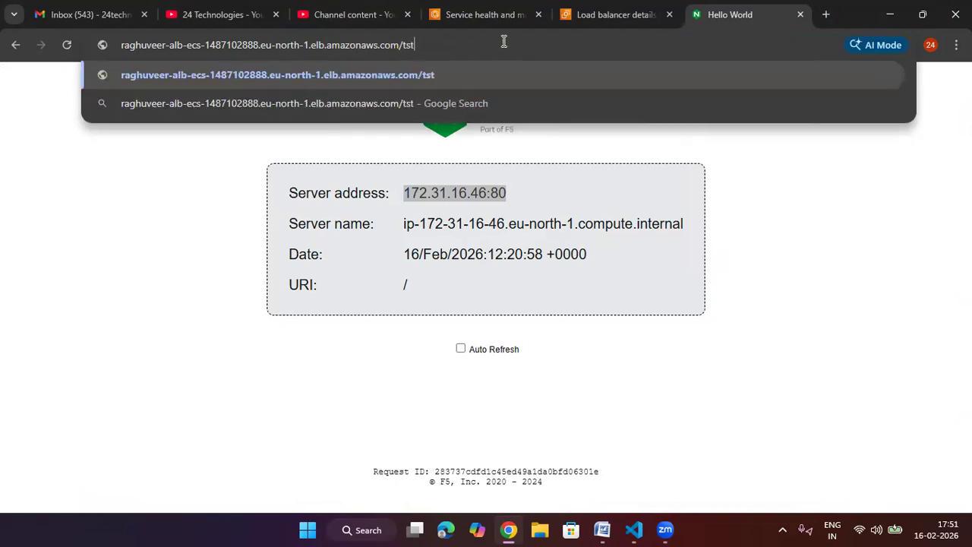
{"action": "key", "text": "Return"}
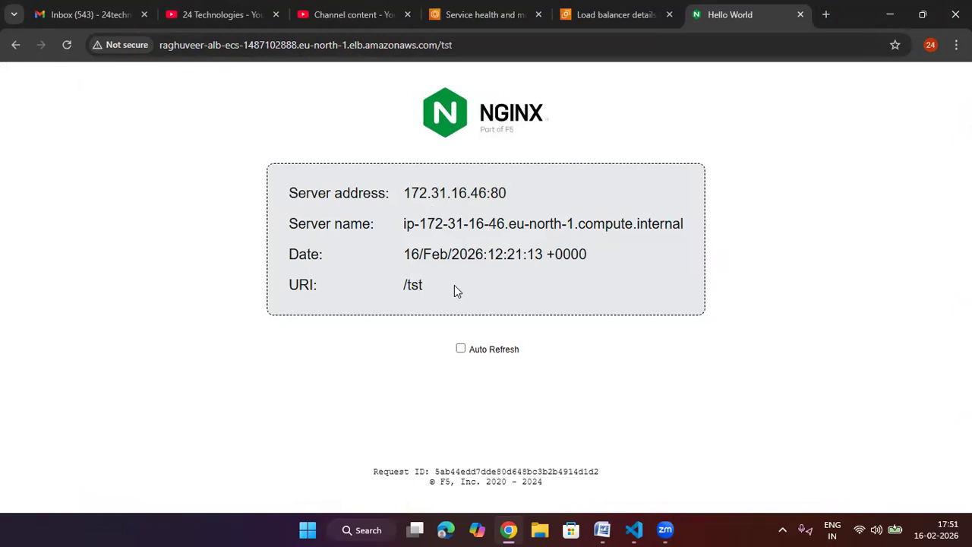
Step: Replace the tst path with a person's first name and load that address to test the URI output
{"action": "left_click", "coordinate": [477, 47]}
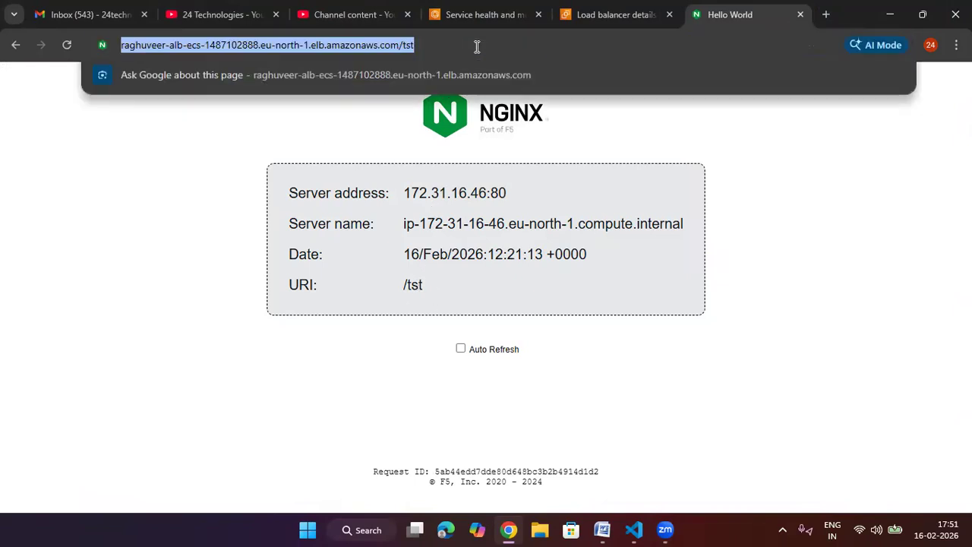
{"action": "left_click", "coordinate": [476, 47]}
{"action": "key", "text": "BackSpace"}
{"action": "key", "text": "BackSpace"}
{"action": "key", "text": "BackSpace"}
{"action": "type", "text": "raghuveer"}
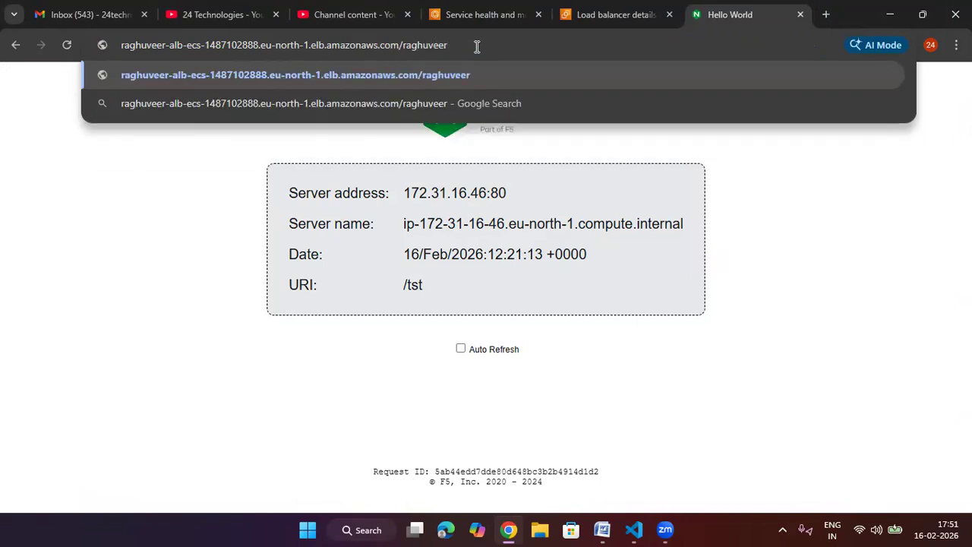
{"action": "key", "text": "Return"}
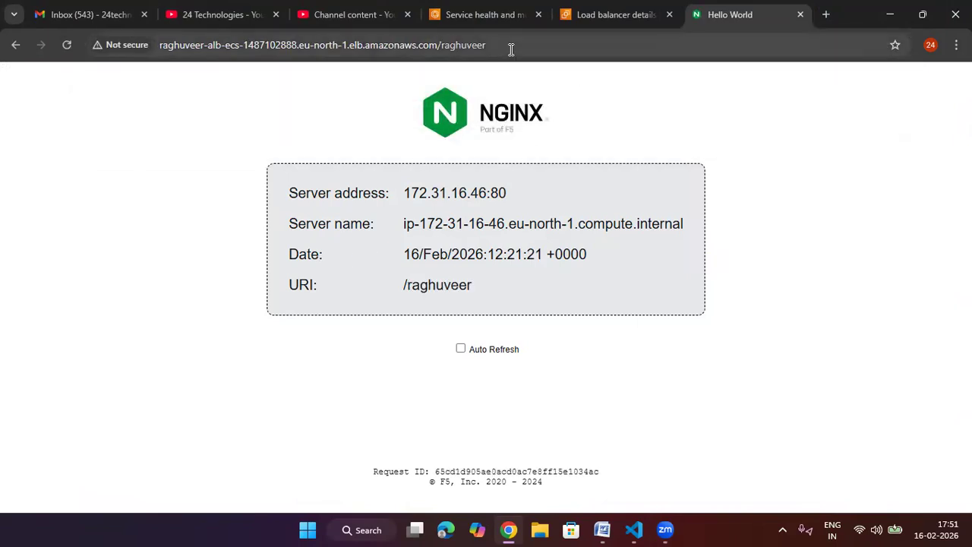
Step: Remove the name from the address path and load the load balancer's root page
{"action": "left_click", "coordinate": [511, 49]}
{"action": "left_click", "coordinate": [507, 43]}
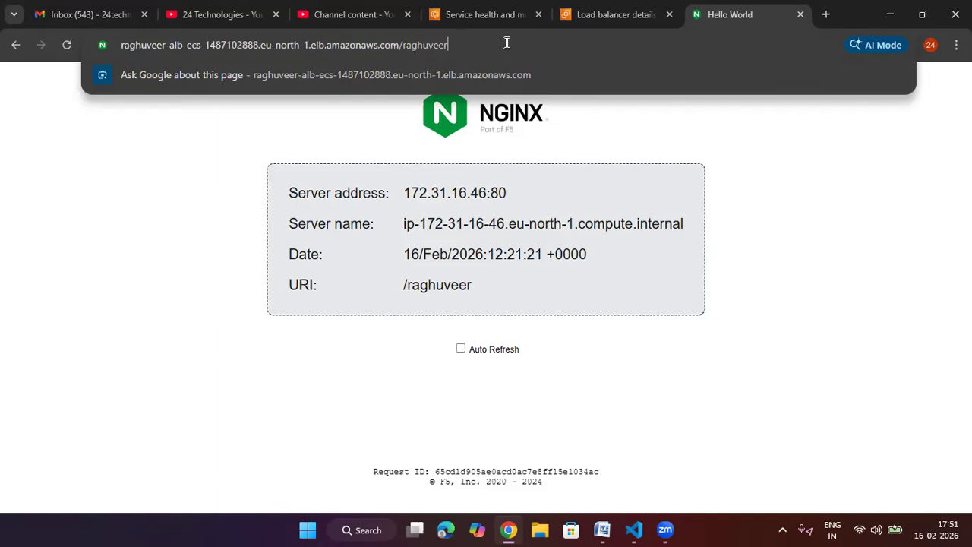
{"action": "key", "text": "BackSpace"}
{"action": "key", "text": "BackSpace"}
{"action": "key", "text": "BackSpace"}
{"action": "key", "text": "BackSpace"}
{"action": "key", "text": "BackSpace"}
{"action": "key", "text": "BackSpace"}
{"action": "key", "text": "BackSpace"}
{"action": "key", "text": "BackSpace"}
{"action": "key", "text": "BackSpace"}
{"action": "key", "text": "BackSpace"}
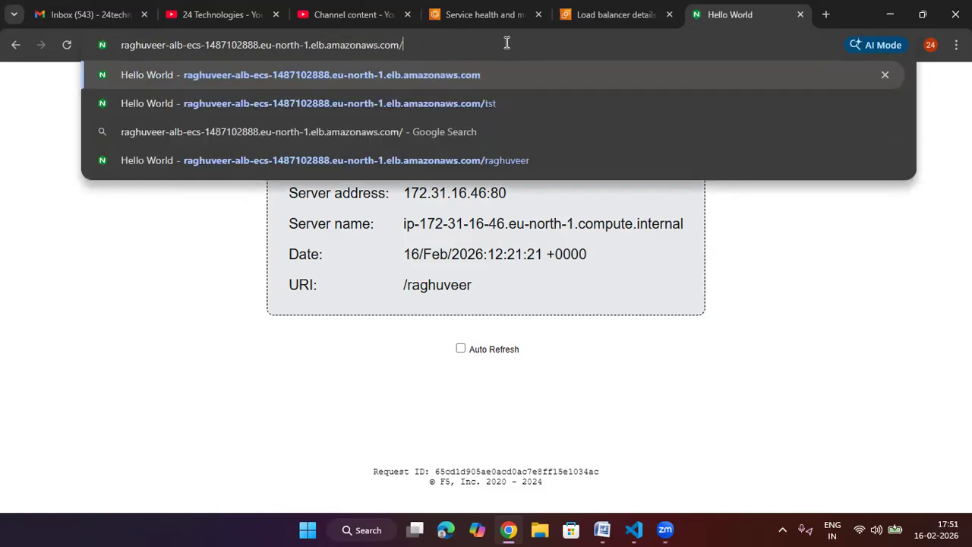
{"action": "key", "text": "Return"}
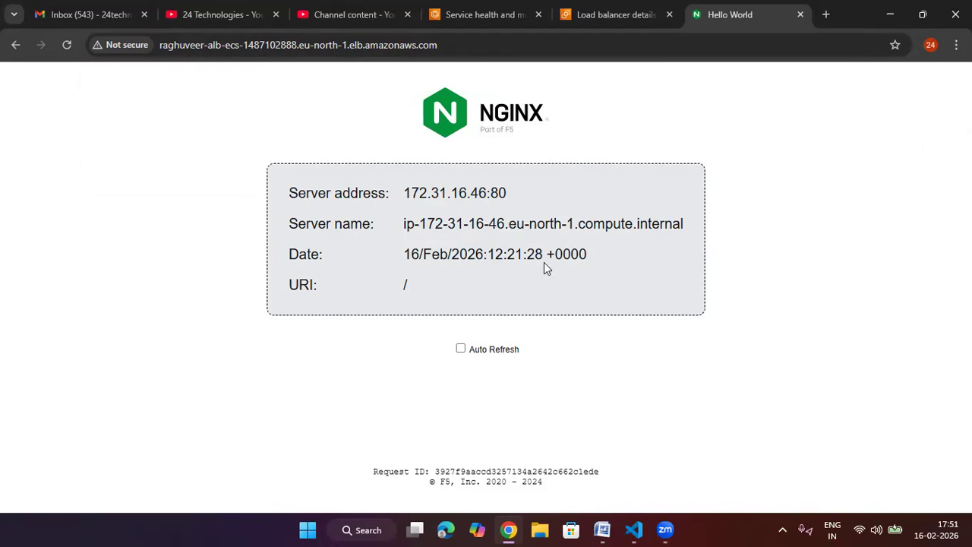
Step: Update nginxdemos-hello-service in the ECS console to 3 desired tasks
{"action": "left_click", "coordinate": [498, 20]}
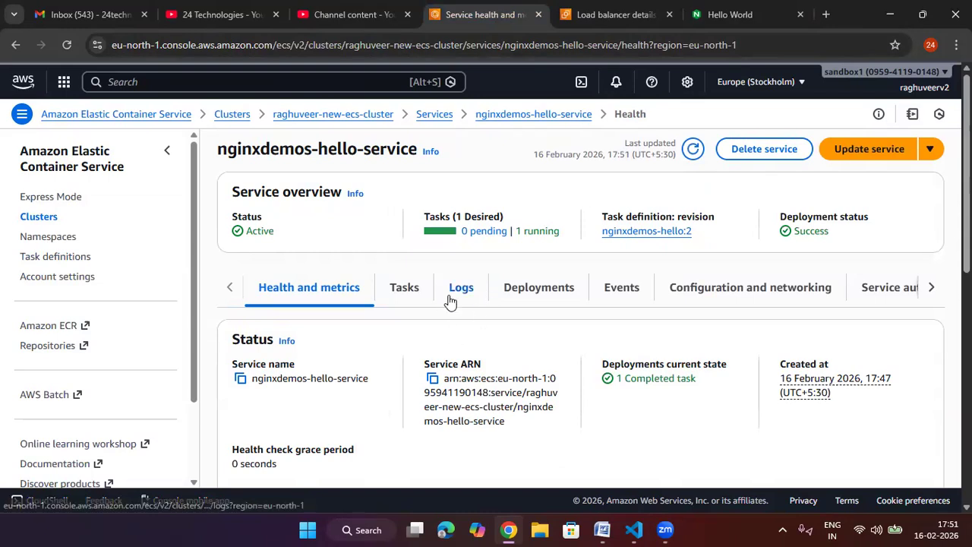
{"action": "left_click", "coordinate": [875, 154]}
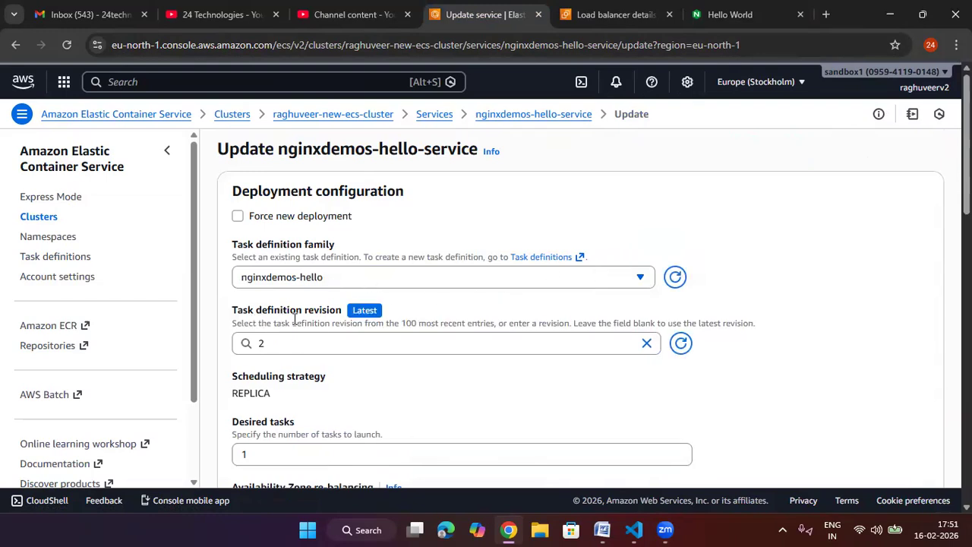
{"action": "scroll", "coordinate": [336, 342], "scroll_direction": "down", "scroll_amount": 1}
{"action": "double_click", "coordinate": [262, 383]}
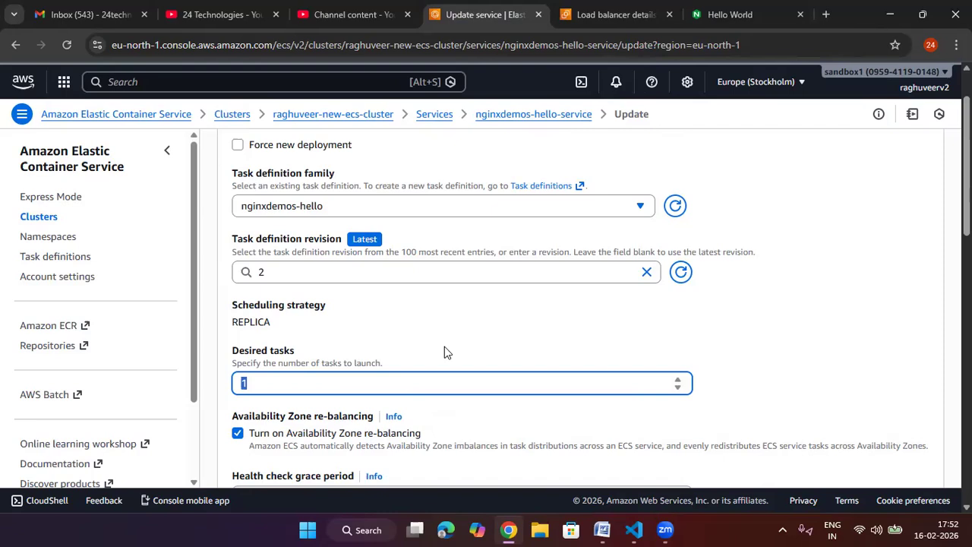
{"action": "type", "text": "3"}
{"action": "scroll", "coordinate": [485, 347], "scroll_direction": "down", "scroll_amount": 10}
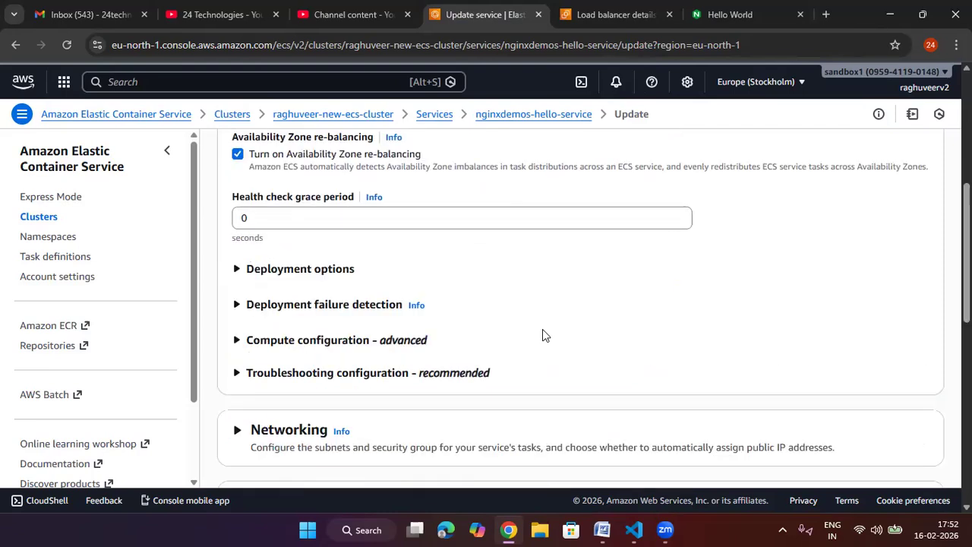
{"action": "left_click", "coordinate": [913, 454]}
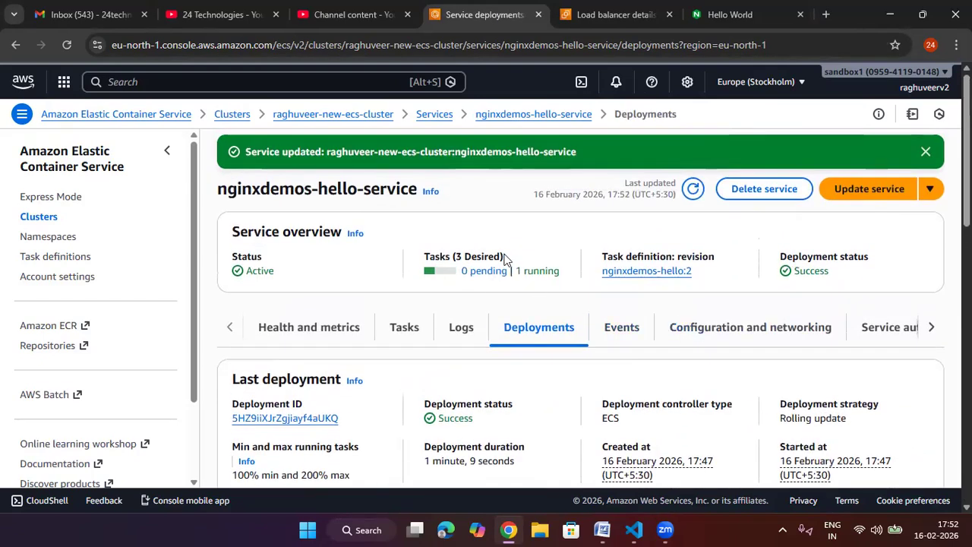
Step: Check the service's desired task count and review its last deployment and service revision details
{"action": "left_click_drag", "start_coordinate": [507, 258], "coordinate": [456, 257]}
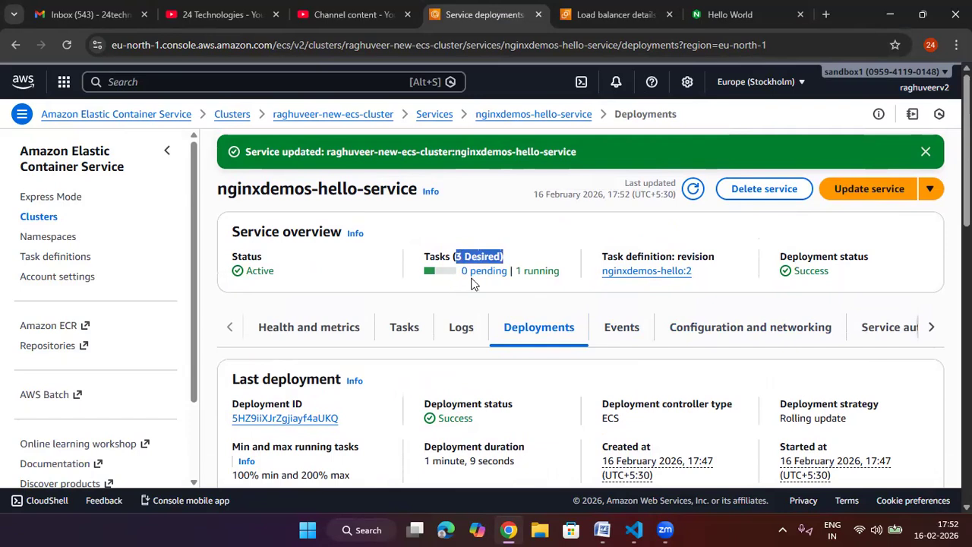
{"action": "scroll", "coordinate": [470, 282], "scroll_direction": "down", "scroll_amount": 3}
{"action": "scroll", "coordinate": [406, 341], "scroll_direction": "down", "scroll_amount": 2}
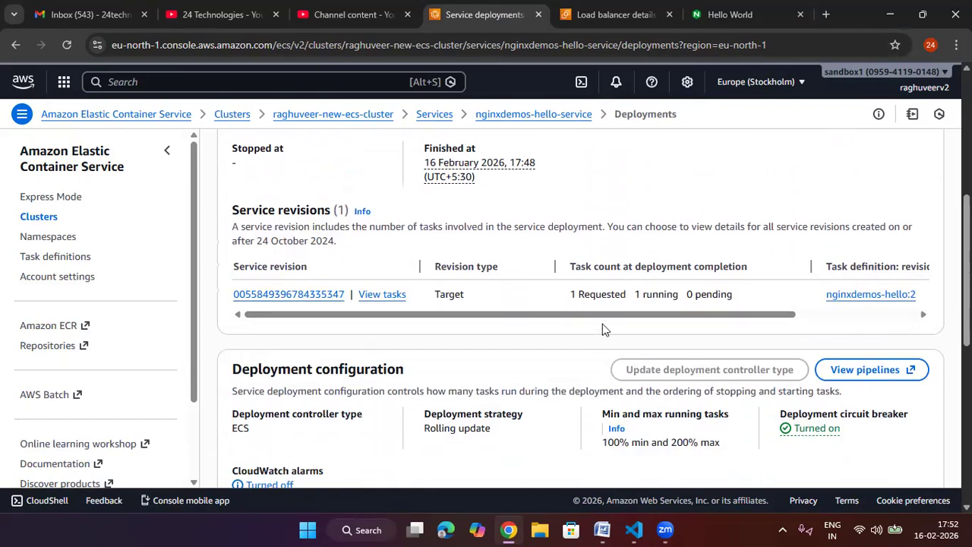
{"action": "scroll", "coordinate": [602, 327], "scroll_direction": "up", "scroll_amount": 5}
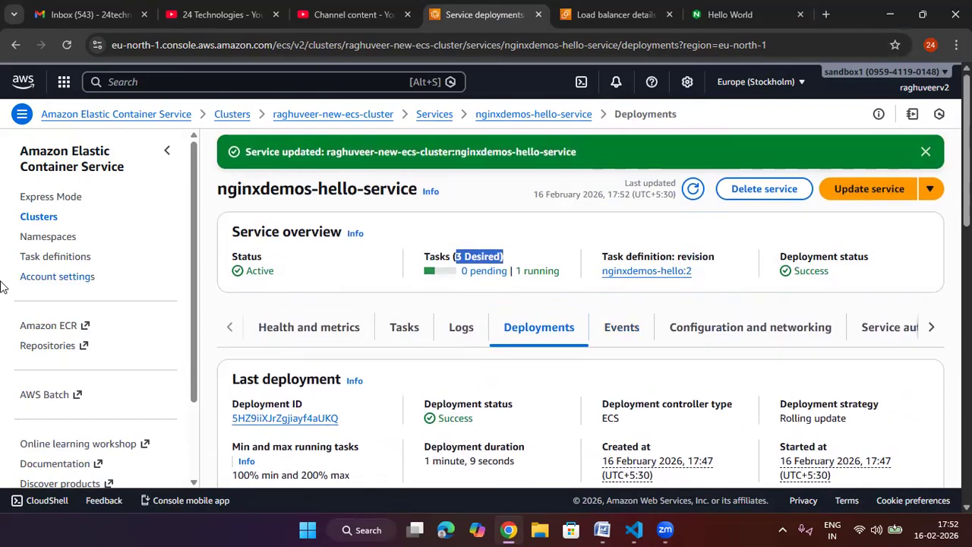
Step: Open the ECS cluster from the clusters list, refresh its services list and check the pending task count
{"action": "left_click", "coordinate": [38, 216]}
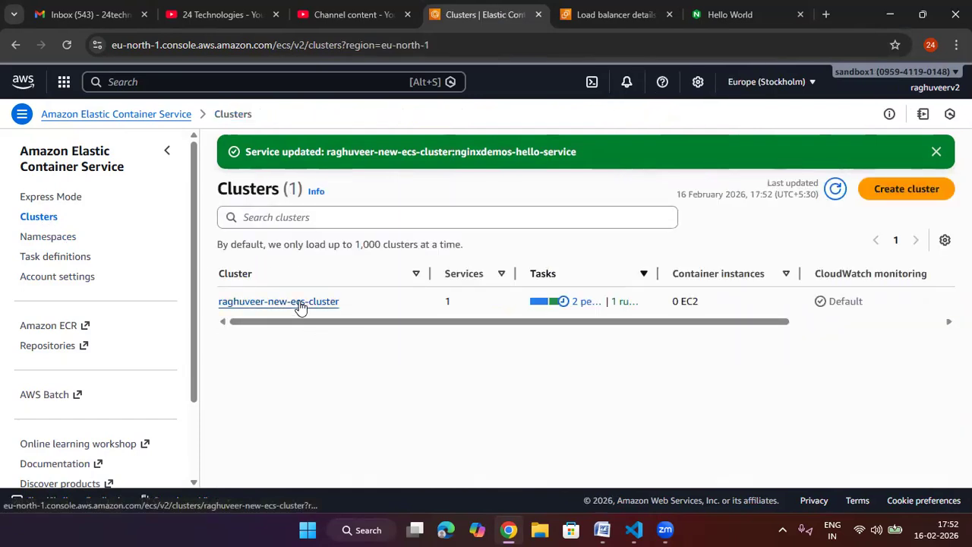
{"action": "left_click", "coordinate": [300, 306]}
{"action": "scroll", "coordinate": [389, 319], "scroll_direction": "down", "scroll_amount": 2}
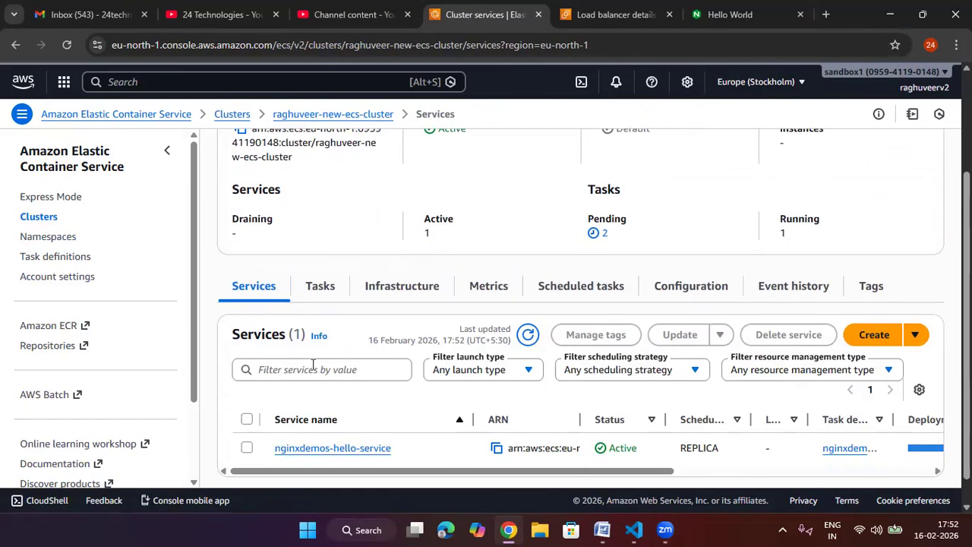
{"action": "scroll", "coordinate": [645, 338], "scroll_direction": "down", "scroll_amount": 1}
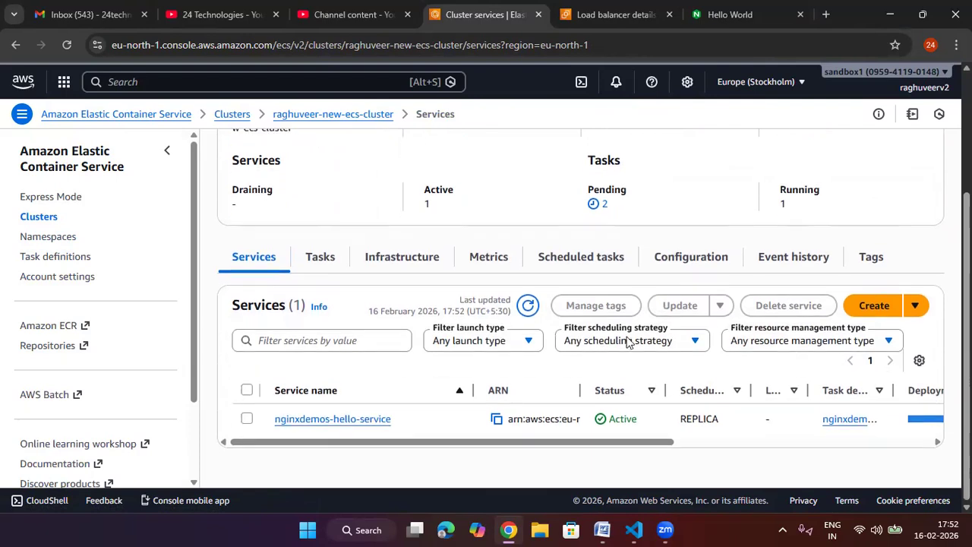
{"action": "left_click", "coordinate": [527, 305]}
{"action": "left_click", "coordinate": [529, 307]}
{"action": "left_click", "coordinate": [529, 306]}
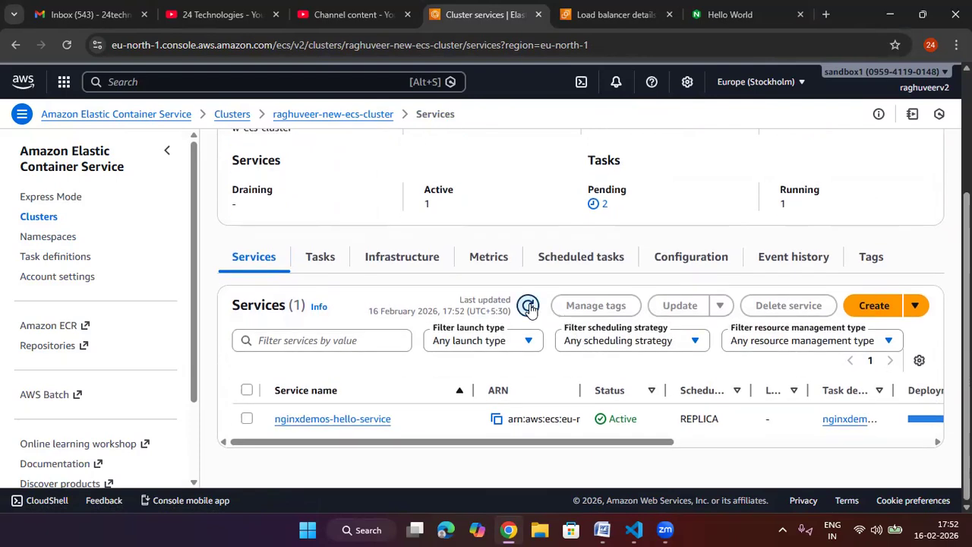
{"action": "double_click", "coordinate": [604, 204]}
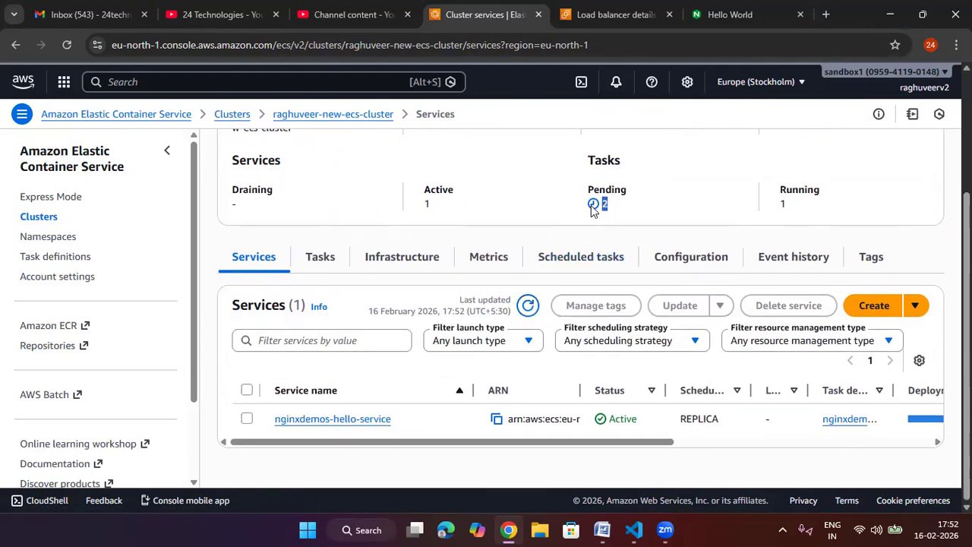
Step: Refresh the services list repeatedly, dismiss the service update notice and recheck the cluster's pending and running tasks
{"action": "left_click", "coordinate": [529, 306]}
{"action": "left_click", "coordinate": [530, 305]}
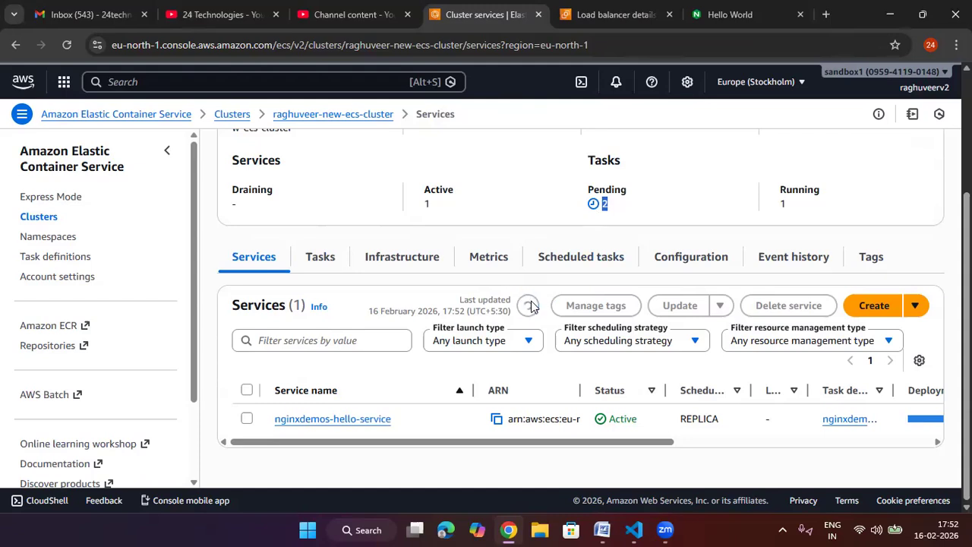
{"action": "left_click", "coordinate": [675, 210]}
{"action": "left_click", "coordinate": [533, 314]}
{"action": "left_click", "coordinate": [533, 314]}
{"action": "left_click", "coordinate": [533, 314]}
{"action": "left_click", "coordinate": [534, 314]}
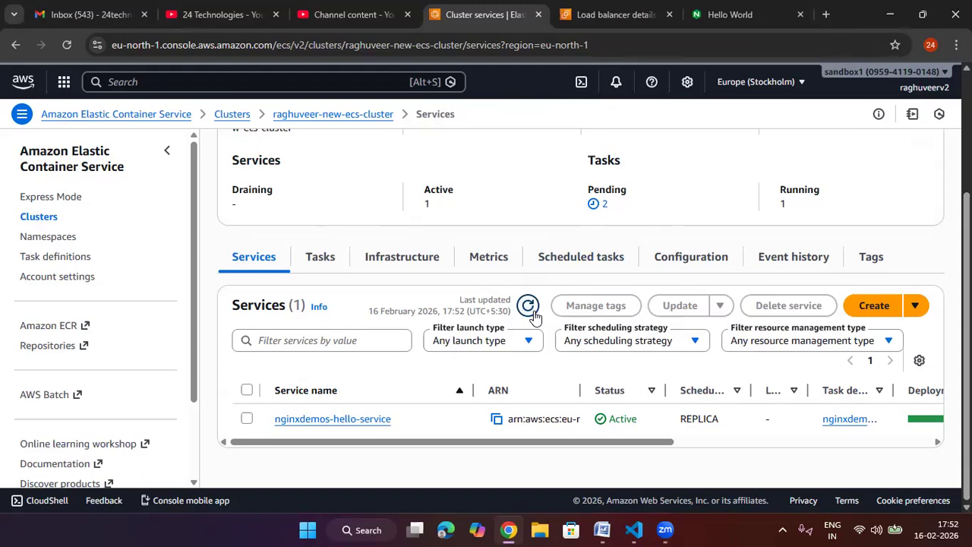
{"action": "left_click", "coordinate": [531, 309]}
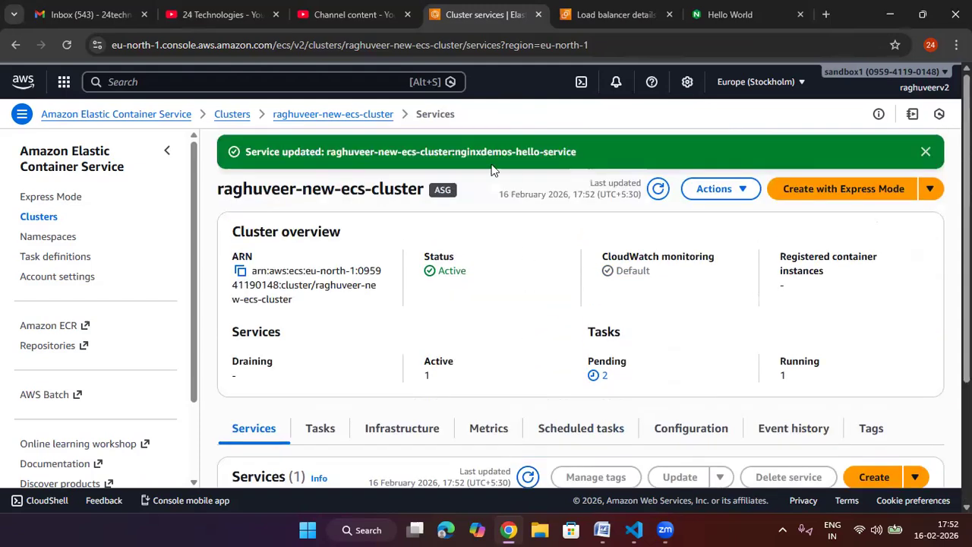
{"action": "left_click", "coordinate": [923, 152]}
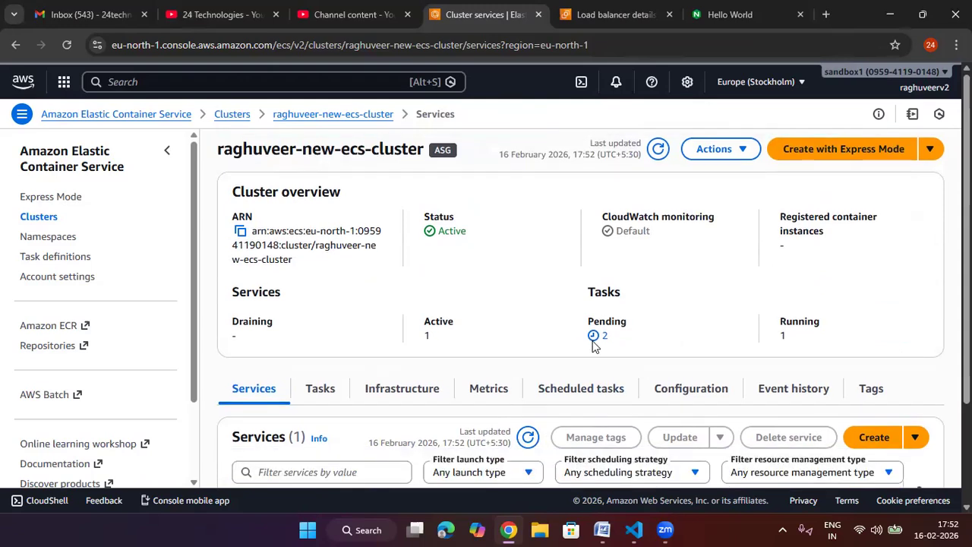
{"action": "scroll", "coordinate": [594, 346], "scroll_direction": "down", "scroll_amount": 2}
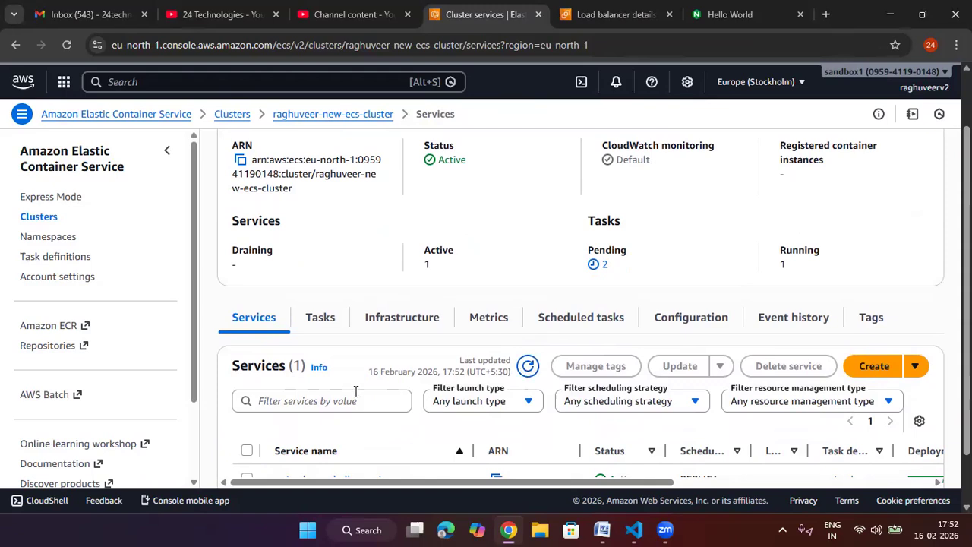
Step: Refresh the cluster's services list and check the pending, active and running counts in the cluster overview
{"action": "scroll", "coordinate": [541, 378], "scroll_direction": "down", "scroll_amount": 2}
{"action": "left_click", "coordinate": [532, 309]}
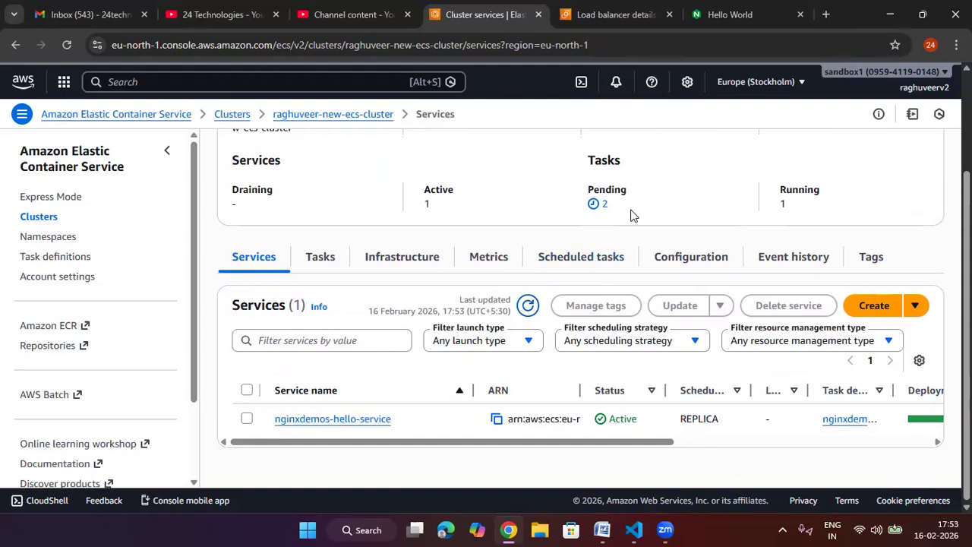
{"action": "left_click_drag", "start_coordinate": [618, 206], "coordinate": [598, 206]}
{"action": "left_click", "coordinate": [599, 205]}
{"action": "scroll", "coordinate": [623, 209], "scroll_direction": "up", "scroll_amount": 1}
{"action": "left_click_drag", "start_coordinate": [621, 281], "coordinate": [595, 277]}
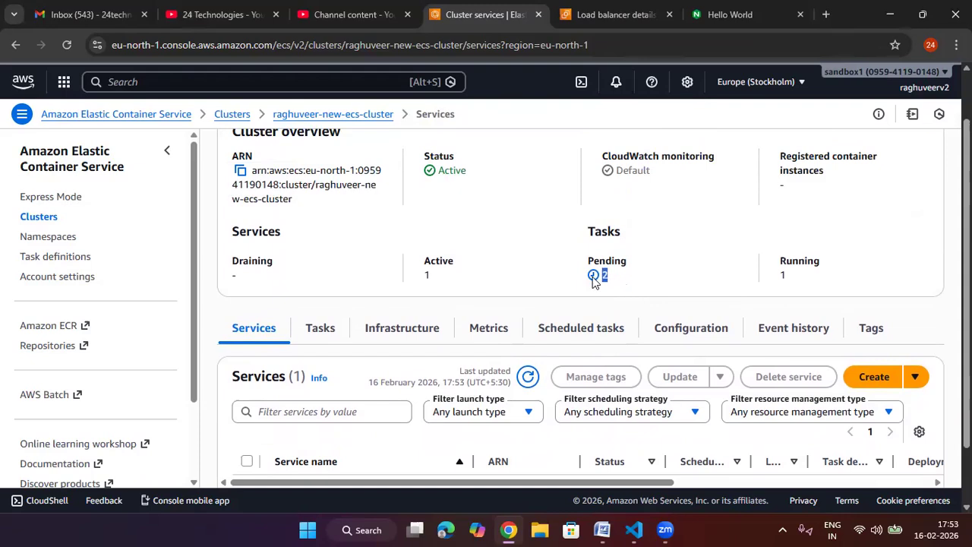
{"action": "left_click_drag", "start_coordinate": [434, 277], "coordinate": [426, 274]}
{"action": "left_click_drag", "start_coordinate": [789, 283], "coordinate": [779, 286]}
{"action": "left_click_drag", "start_coordinate": [612, 282], "coordinate": [601, 277]}
{"action": "scroll", "coordinate": [607, 262], "scroll_direction": "up", "scroll_amount": 1}
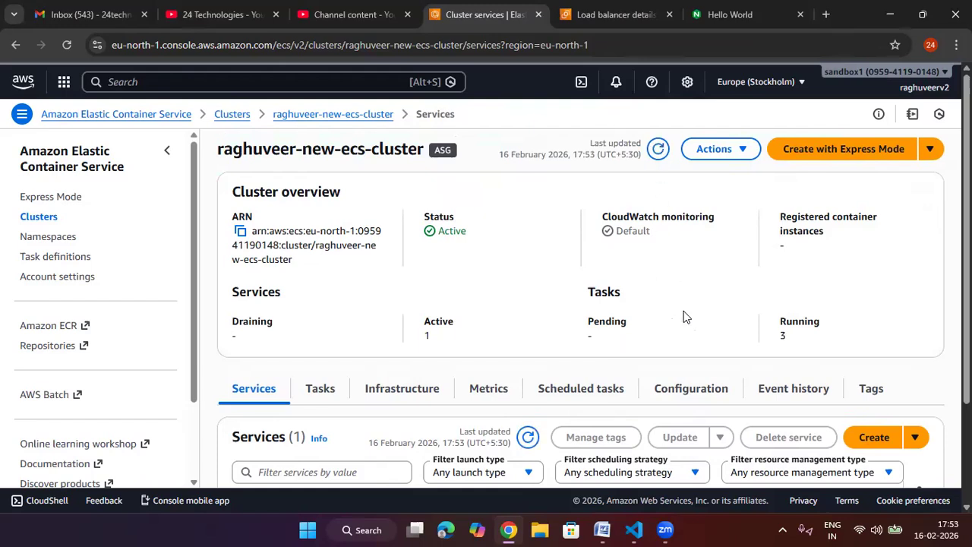
Step: Recheck the running task count against the active service count, and refresh the services list again
{"action": "scroll", "coordinate": [685, 318], "scroll_direction": "down", "scroll_amount": 1}
{"action": "left_click_drag", "start_coordinate": [813, 270], "coordinate": [779, 266]}
{"action": "left_click_drag", "start_coordinate": [423, 267], "coordinate": [438, 265]}
{"action": "left_click_drag", "start_coordinate": [791, 267], "coordinate": [770, 269]}
{"action": "scroll", "coordinate": [769, 268], "scroll_direction": "down", "scroll_amount": 1}
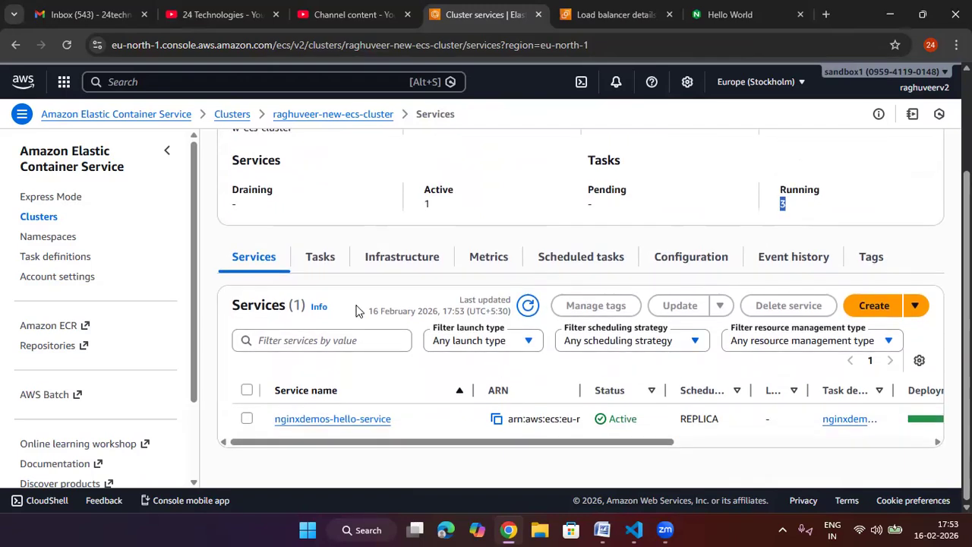
{"action": "left_click", "coordinate": [527, 306]}
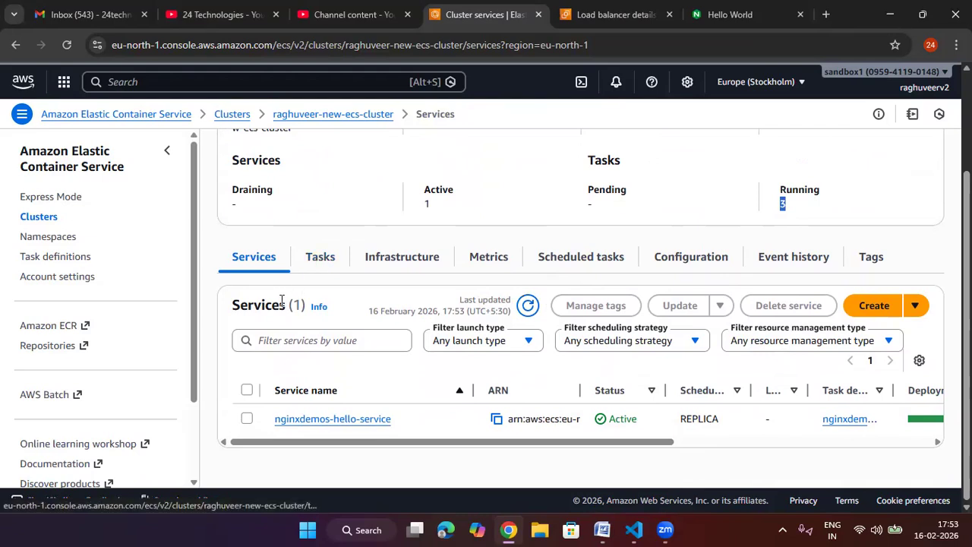
Step: Open the cluster's task list, refresh it and check the last status of each task
{"action": "left_click", "coordinate": [321, 258]}
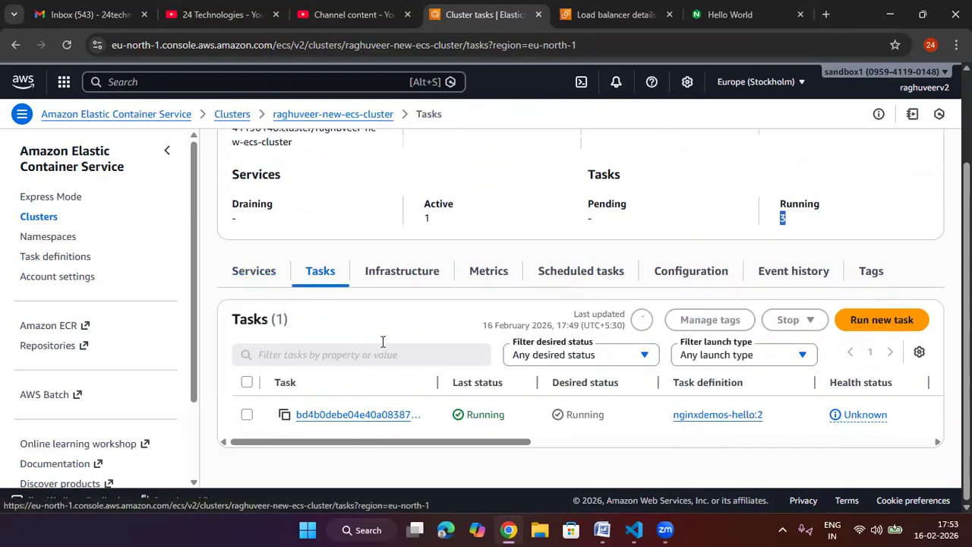
{"action": "scroll", "coordinate": [456, 386], "scroll_direction": "down", "scroll_amount": 1}
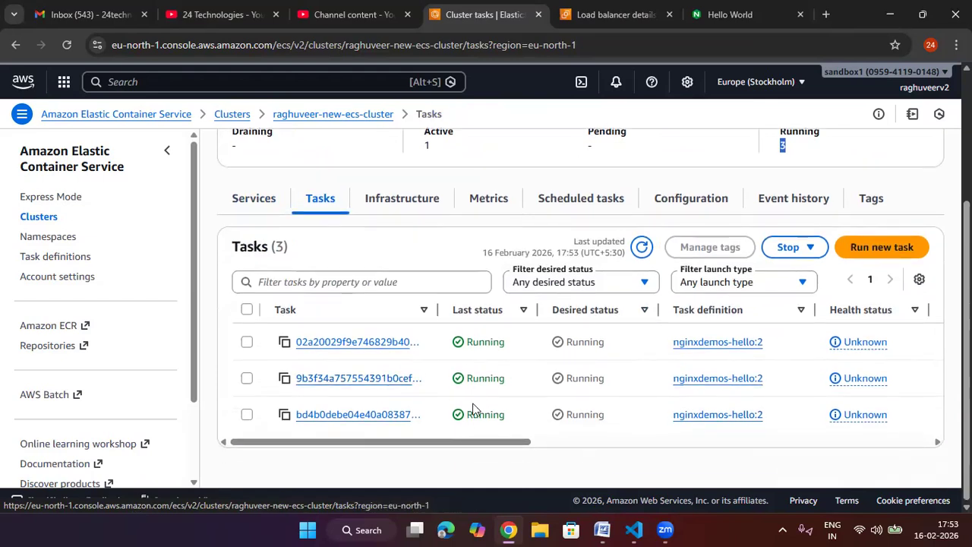
{"action": "left_click", "coordinate": [644, 250]}
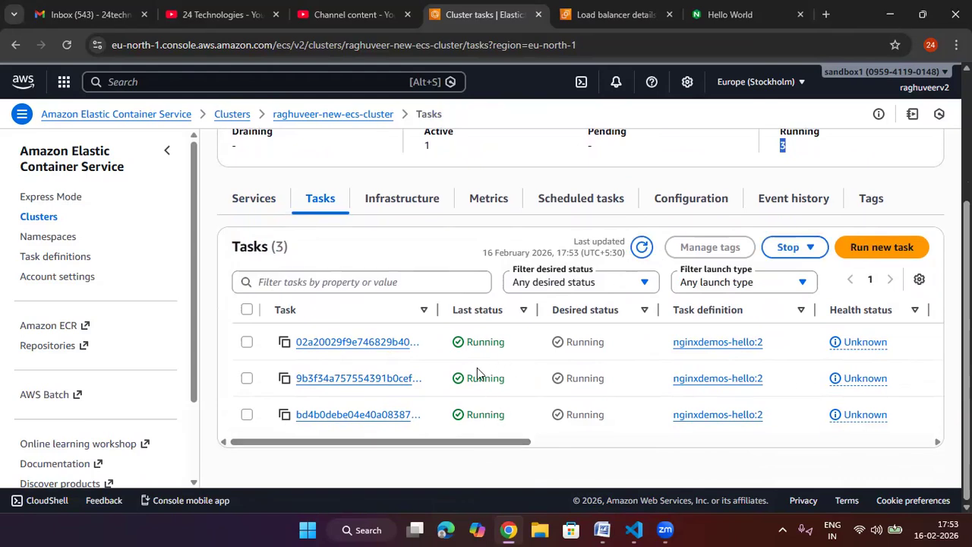
{"action": "scroll", "coordinate": [477, 368], "scroll_direction": "up", "scroll_amount": 3}
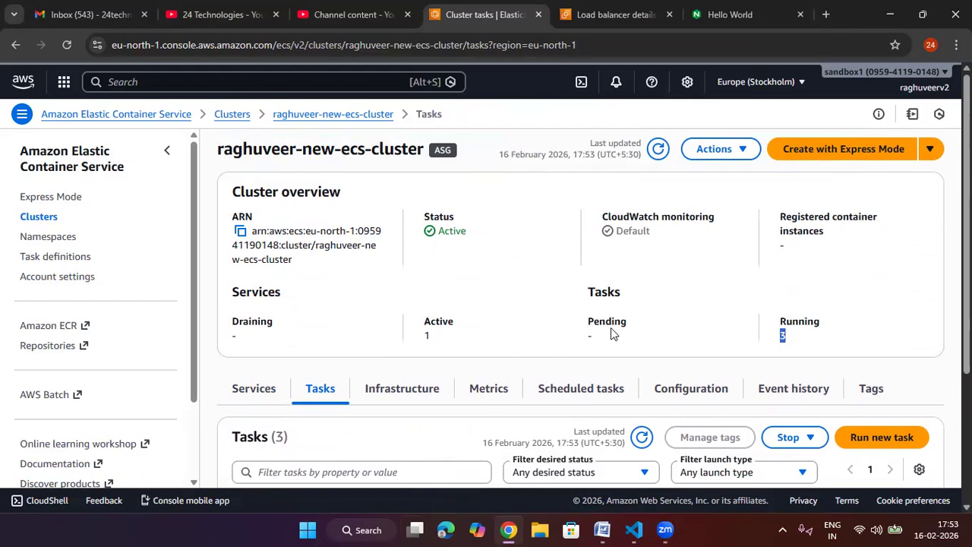
Step: Switch to the Hello World page and reload it repeatedly, comparing the server address after each reload
{"action": "left_click", "coordinate": [729, 14]}
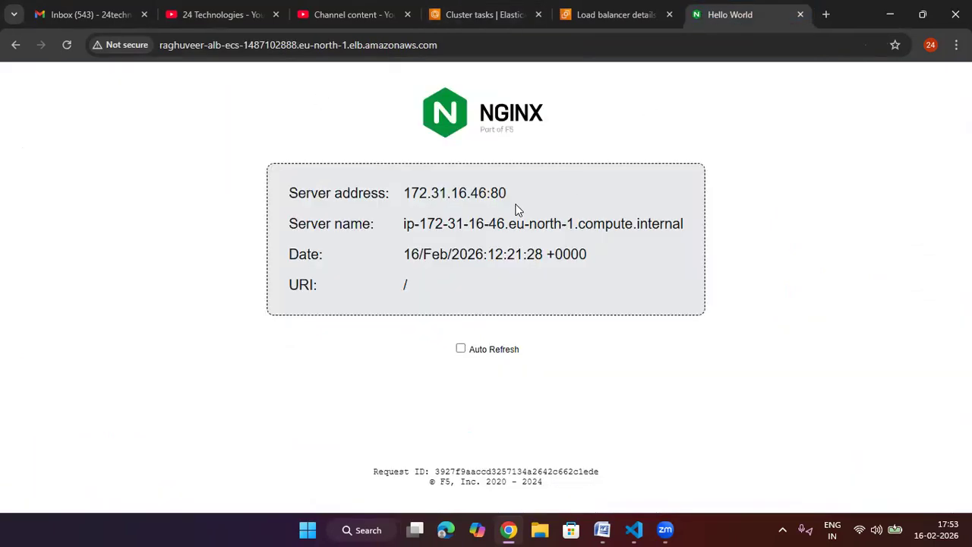
{"action": "left_click_drag", "start_coordinate": [507, 194], "coordinate": [467, 196]}
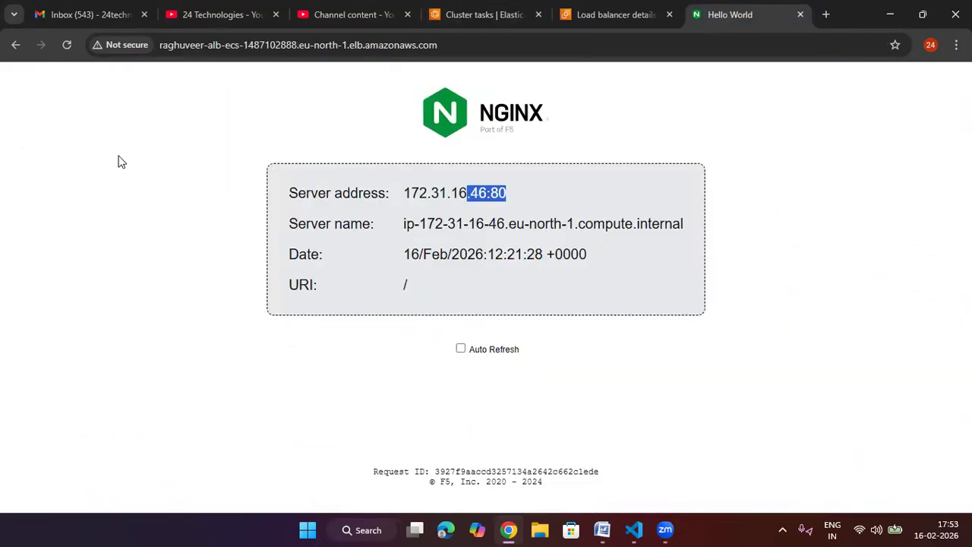
{"action": "left_click", "coordinate": [65, 45]}
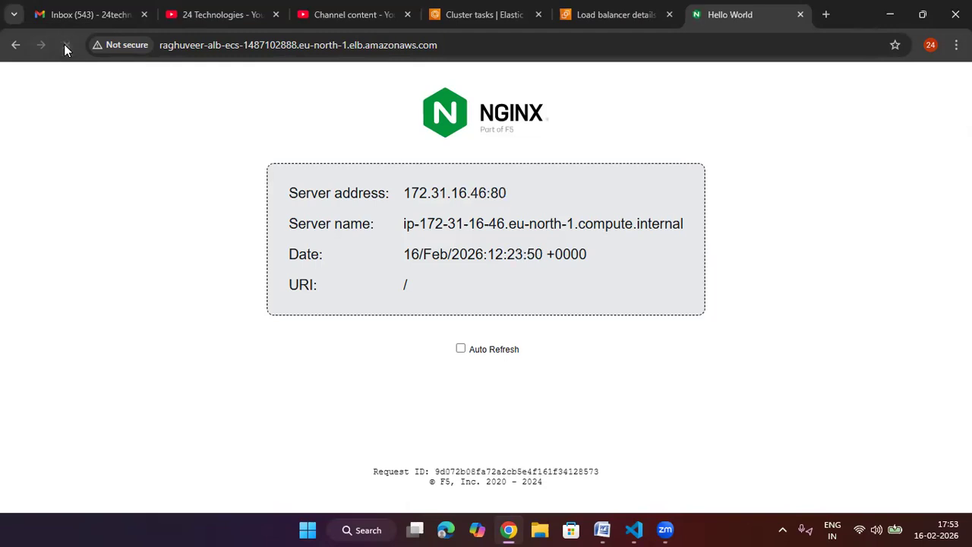
{"action": "left_click", "coordinate": [65, 45]}
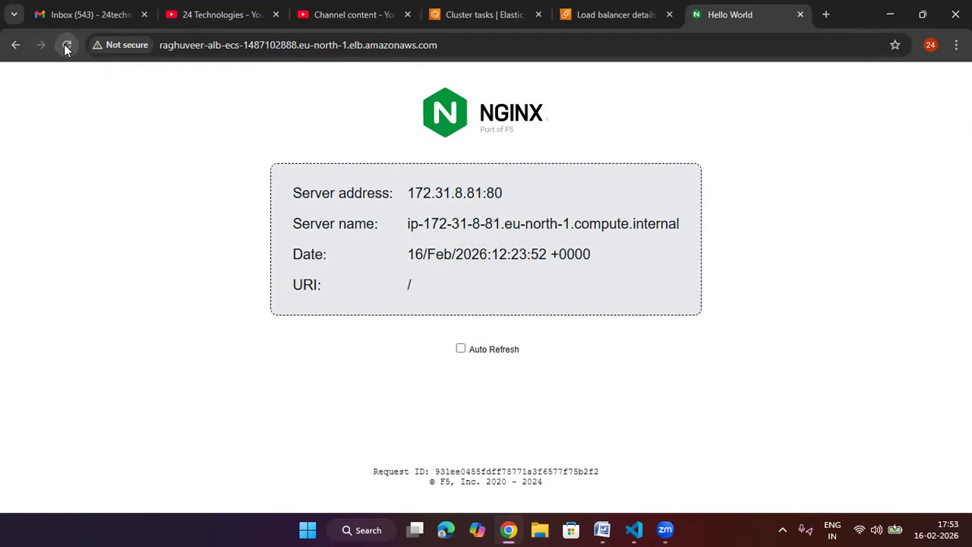
{"action": "left_click", "coordinate": [65, 46]}
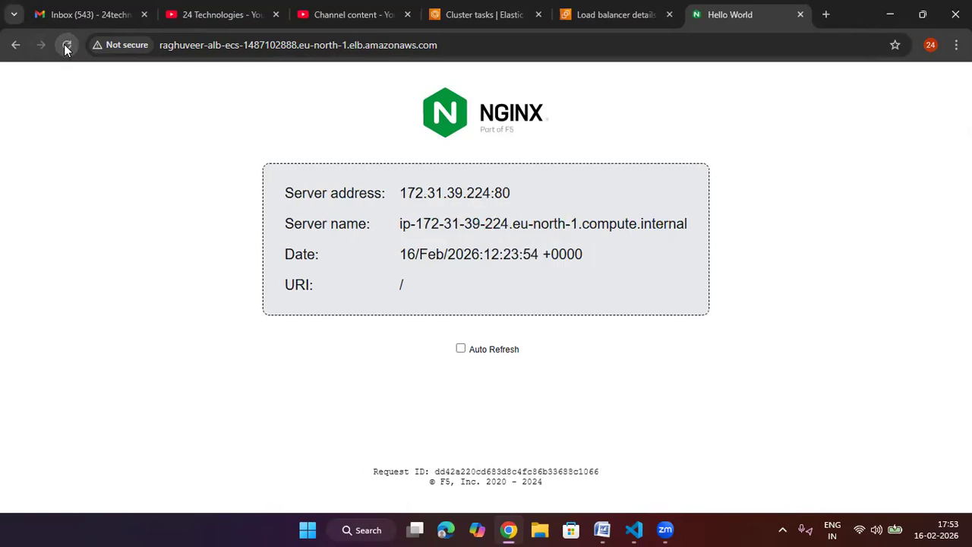
{"action": "left_click_drag", "start_coordinate": [512, 193], "coordinate": [462, 193]}
{"action": "left_click", "coordinate": [66, 45]}
{"action": "left_click", "coordinate": [68, 44]}
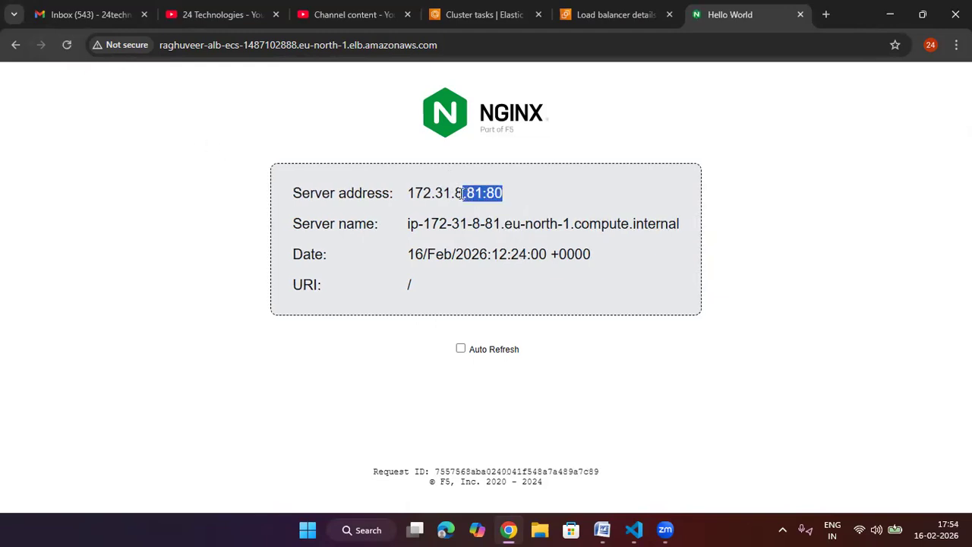
{"action": "left_click", "coordinate": [67, 45]}
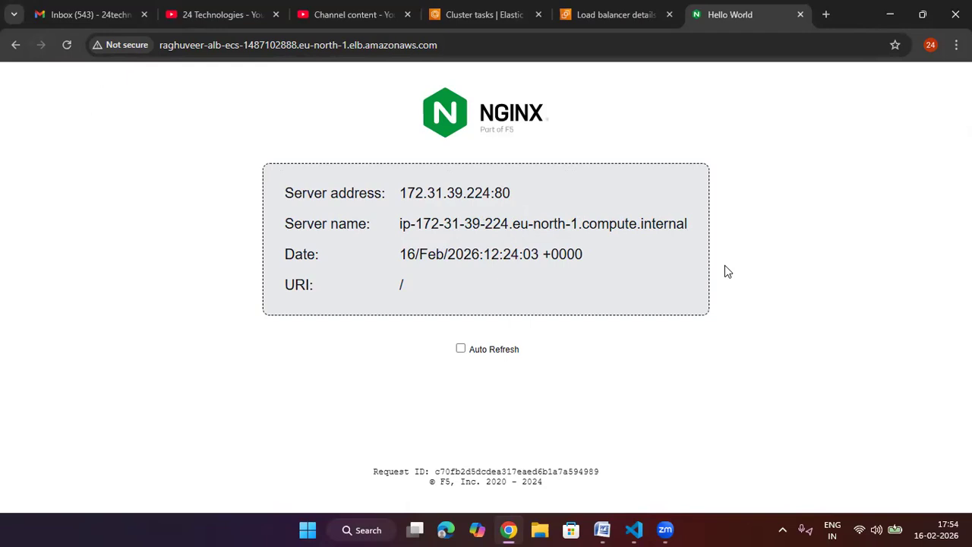
Step: Return to the ECS cluster, show its services and review the pending and running task counts
{"action": "left_click", "coordinate": [508, 16]}
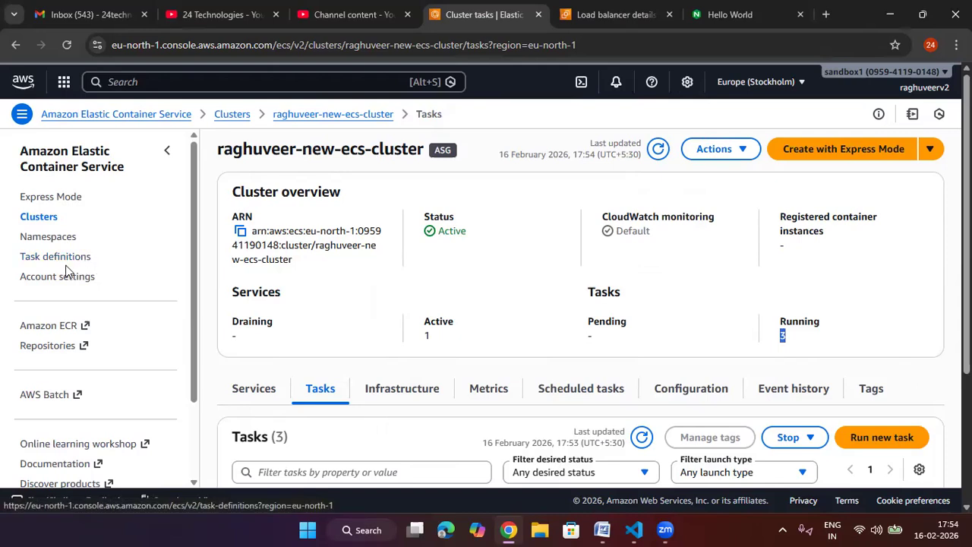
{"action": "left_click", "coordinate": [50, 217]}
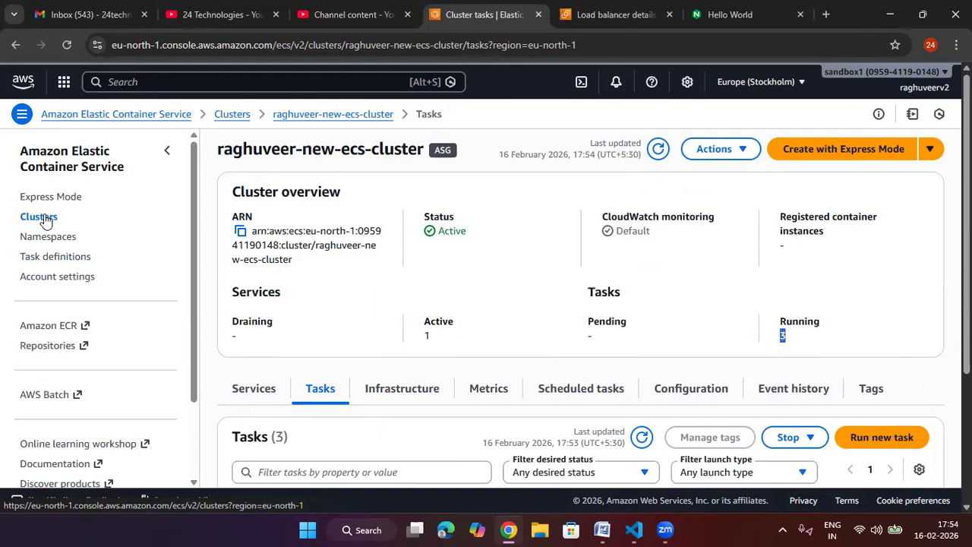
{"action": "left_click", "coordinate": [254, 388]}
{"action": "scroll", "coordinate": [369, 312], "scroll_direction": "down", "scroll_amount": 2}
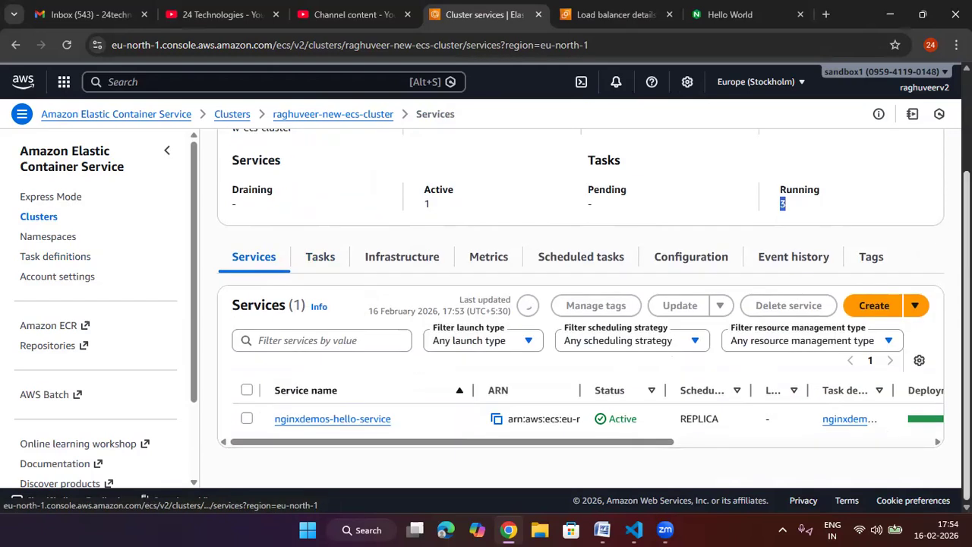
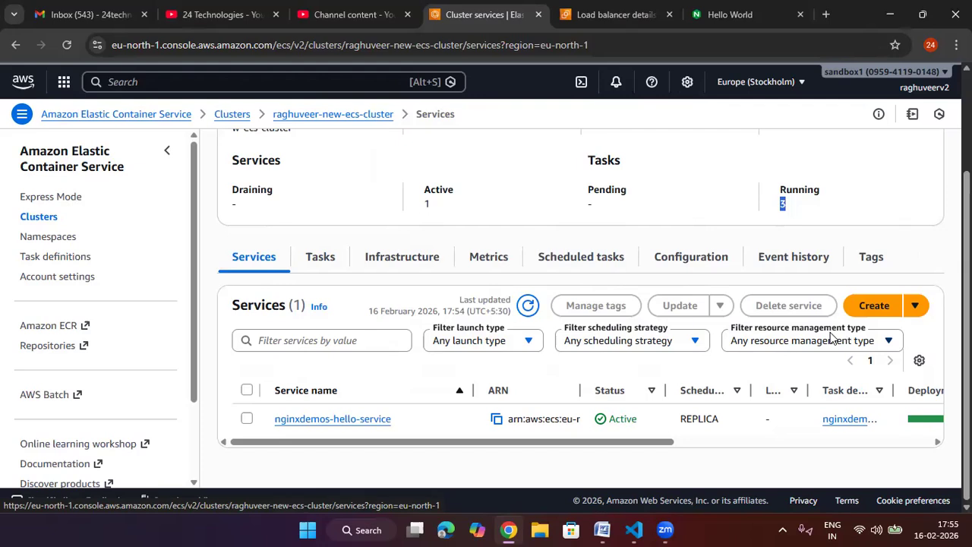
{"action": "scroll", "coordinate": [829, 334], "scroll_direction": "up", "scroll_amount": 1}
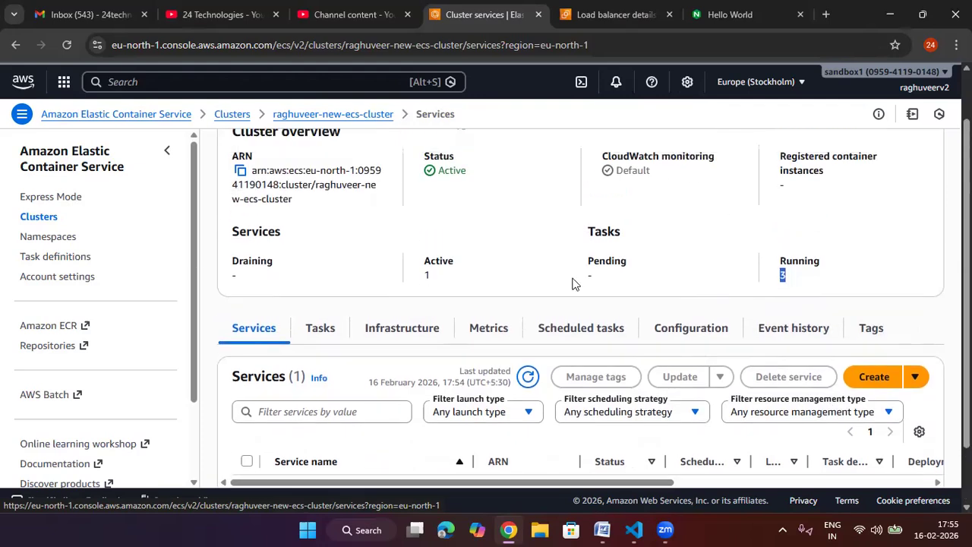
{"action": "left_click_drag", "start_coordinate": [616, 275], "coordinate": [582, 278]}
{"action": "left_click", "coordinate": [591, 277]}
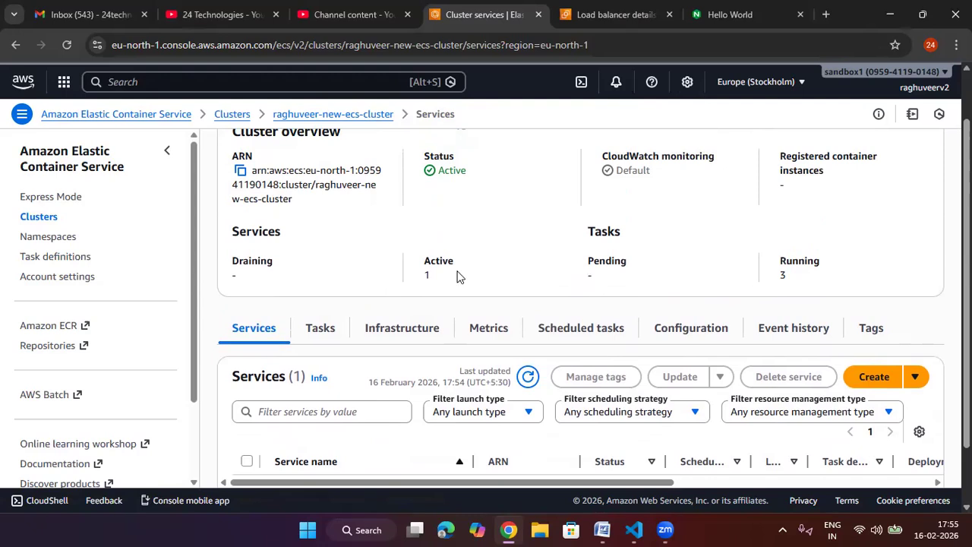
{"action": "left_click_drag", "start_coordinate": [803, 281], "coordinate": [762, 277]}
Step: Review the server address, server name and date on the load-balanced Hello World page
{"action": "left_click", "coordinate": [727, 14]}
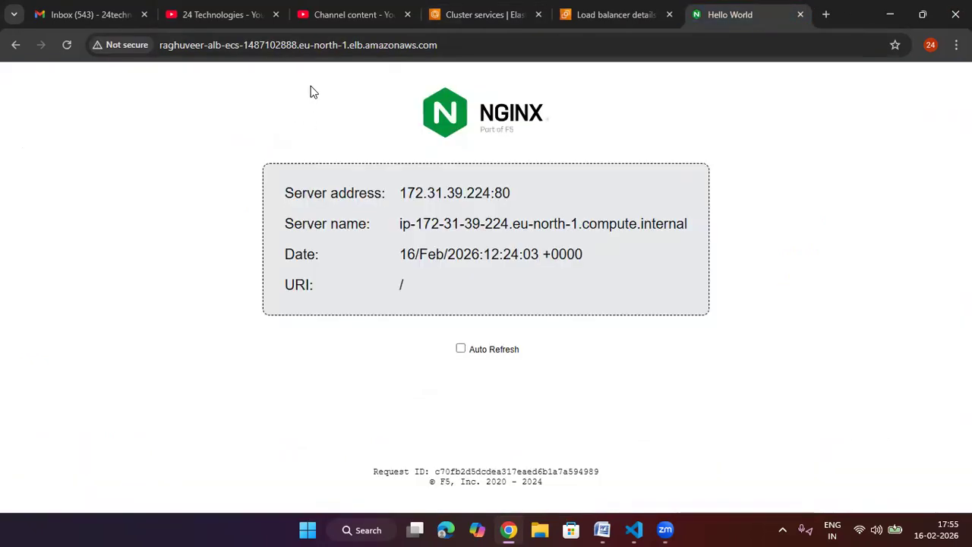
{"action": "left_click_drag", "start_coordinate": [521, 195], "coordinate": [399, 194]}
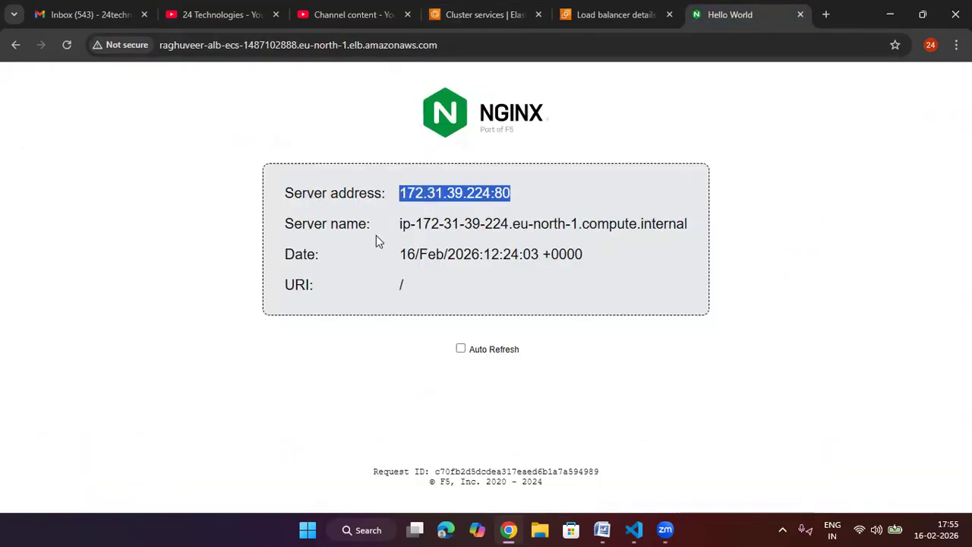
{"action": "left_click_drag", "start_coordinate": [369, 225], "coordinate": [284, 224]}
{"action": "left_click_drag", "start_coordinate": [328, 255], "coordinate": [281, 256]}
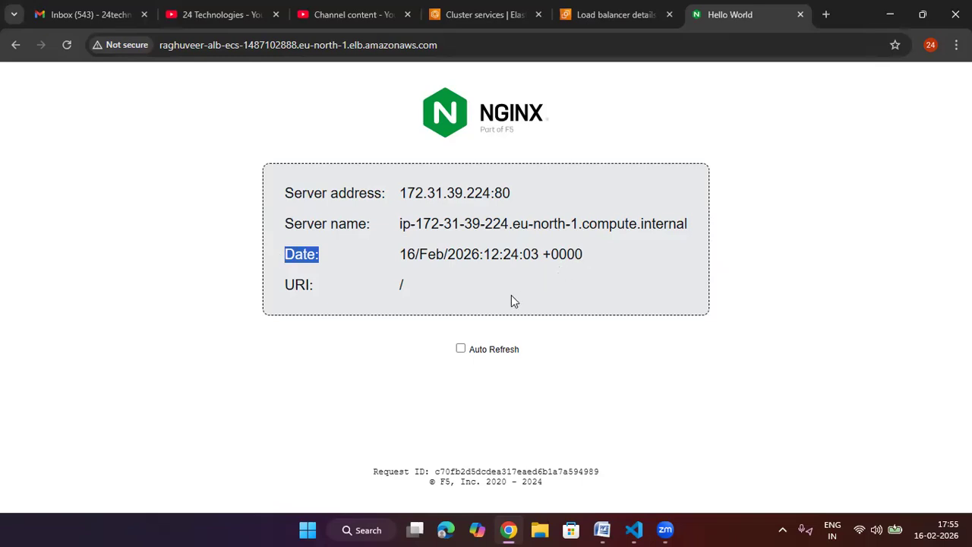
Step: Dismiss the ALB target optimizer notice on the load balancer page and review the load balancer's details and listeners
{"action": "left_click", "coordinate": [604, 15]}
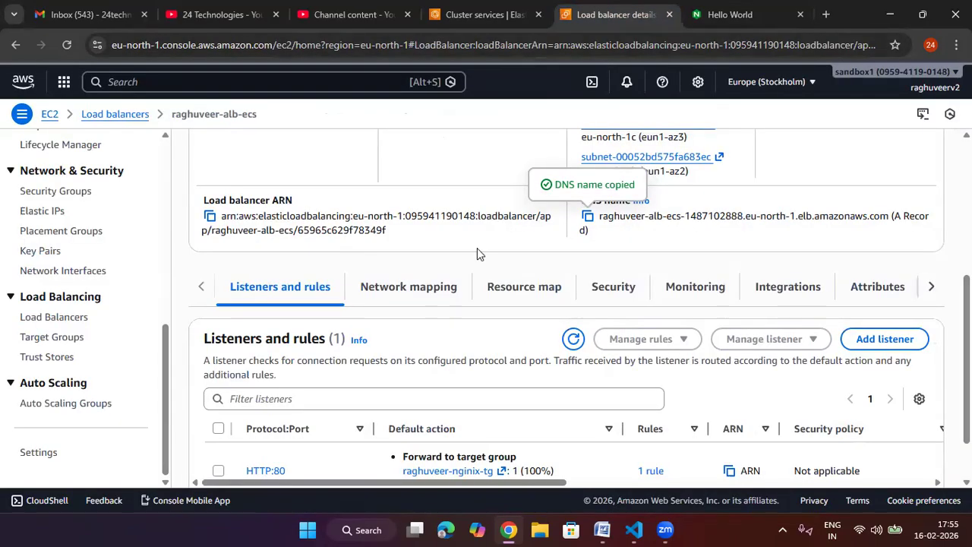
{"action": "scroll", "coordinate": [476, 253], "scroll_direction": "up", "scroll_amount": 4}
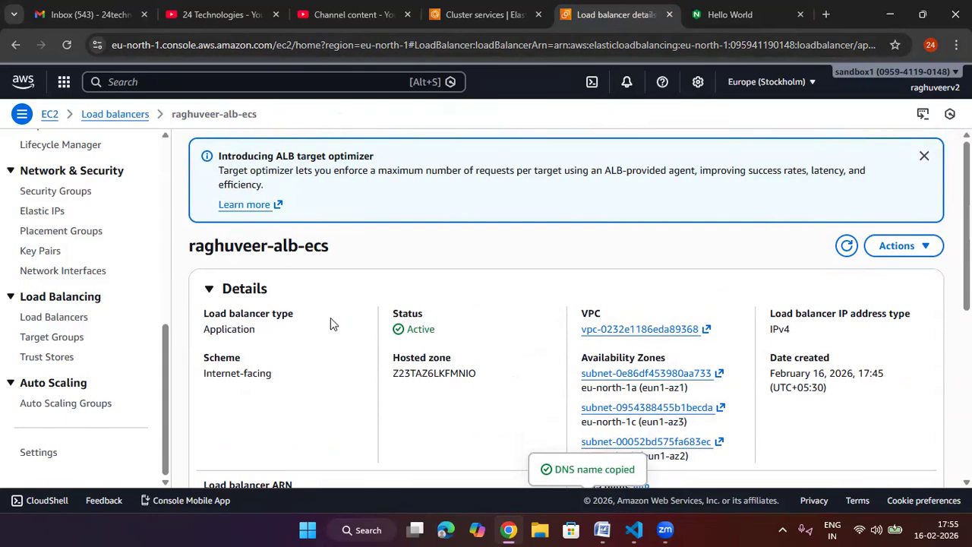
{"action": "left_click", "coordinate": [924, 156]}
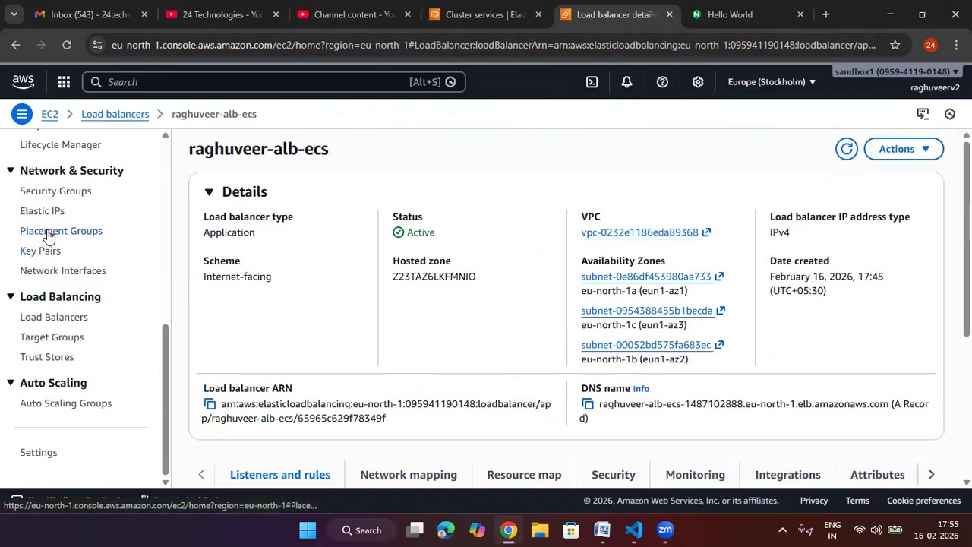
{"action": "scroll", "coordinate": [380, 319], "scroll_direction": "down", "scroll_amount": 2}
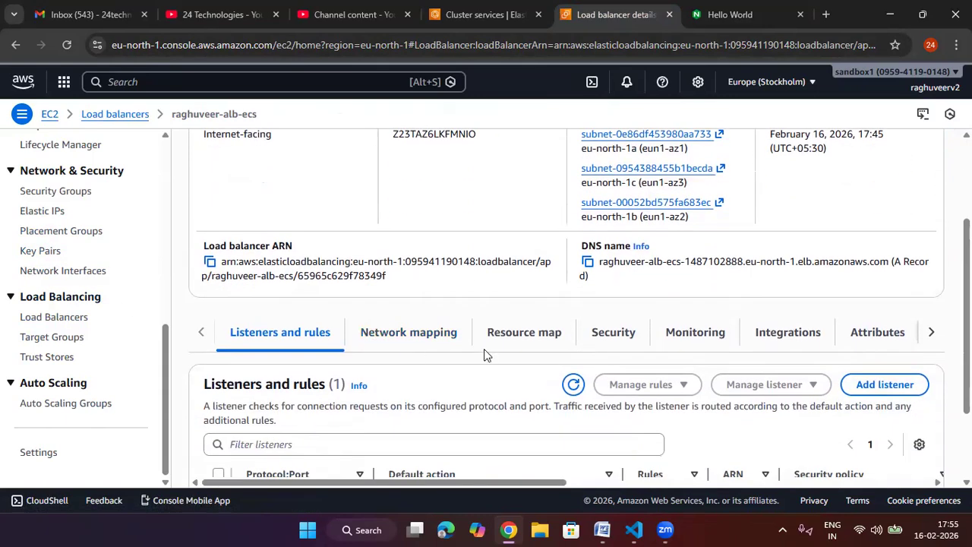
{"action": "scroll", "coordinate": [485, 355], "scroll_direction": "down", "scroll_amount": 1}
{"action": "scroll", "coordinate": [523, 332], "scroll_direction": "down", "scroll_amount": 1}
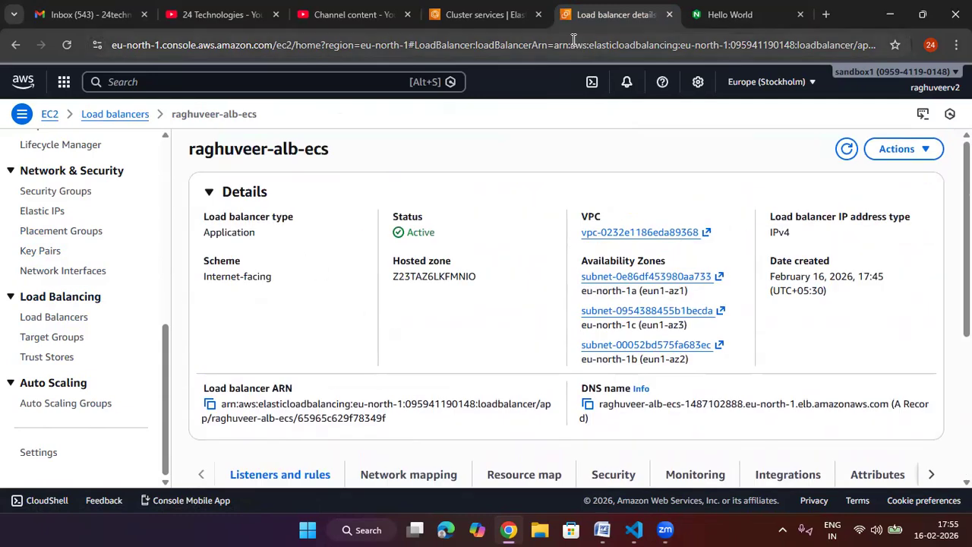
Step: Open nginxdemos-hello-service from the ECS cluster's services and check its load balancer target health
{"action": "left_click", "coordinate": [486, 14]}
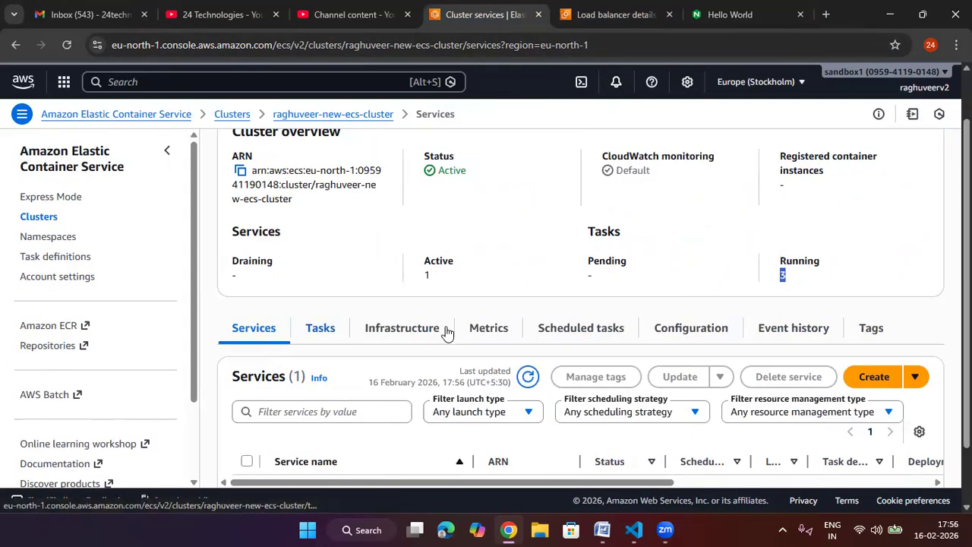
{"action": "scroll", "coordinate": [425, 364], "scroll_direction": "down", "scroll_amount": 1}
{"action": "left_click", "coordinate": [369, 418]}
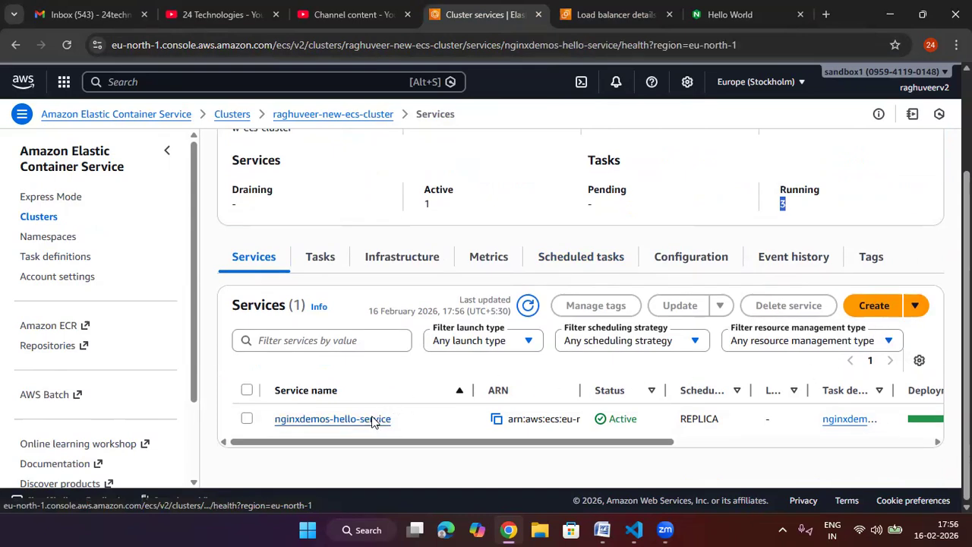
{"action": "scroll", "coordinate": [645, 296], "scroll_direction": "down", "scroll_amount": 1}
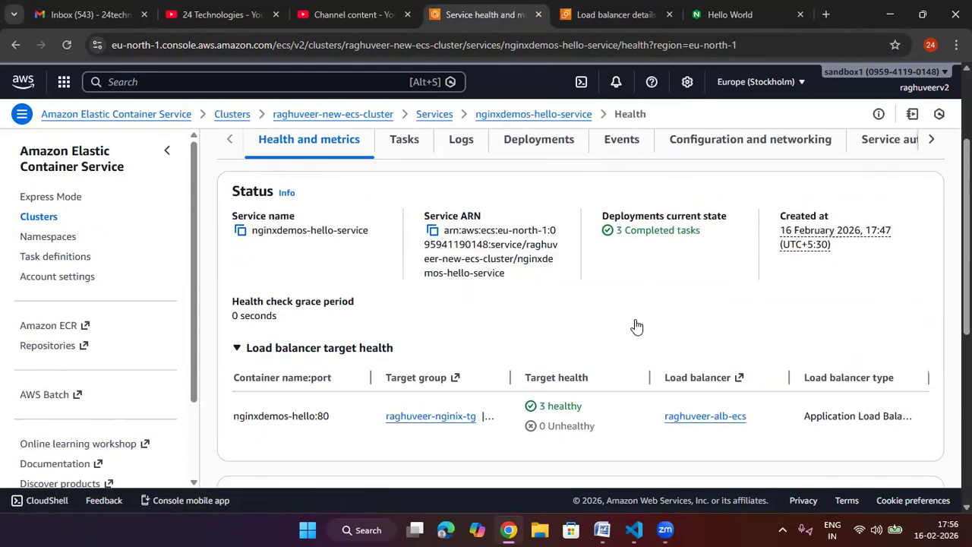
{"action": "left_click_drag", "start_coordinate": [583, 352], "coordinate": [546, 350]}
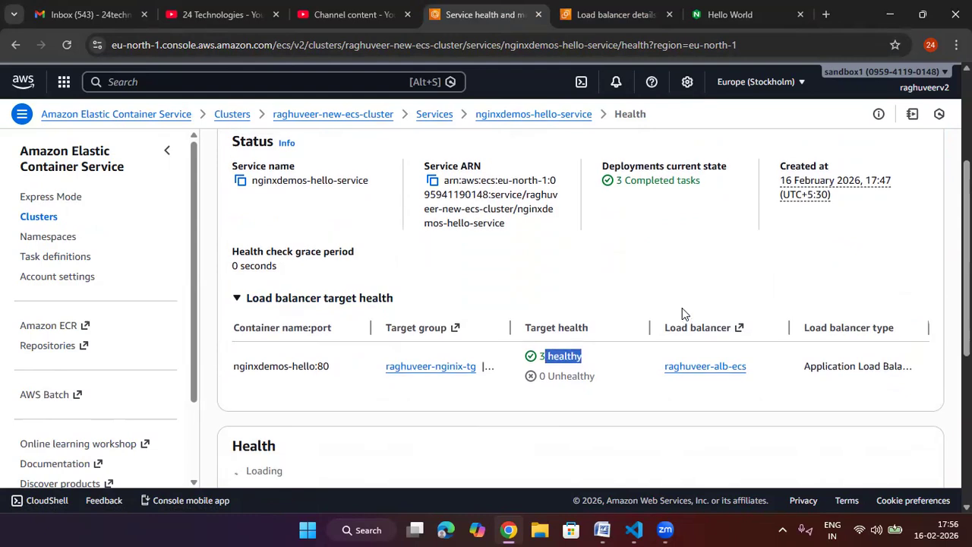
Step: Update nginxdemos-hello-service to 0 desired tasks, apply the update and dismiss the notification
{"action": "scroll", "coordinate": [684, 314], "scroll_direction": "up", "scroll_amount": 3}
{"action": "left_click", "coordinate": [871, 149]}
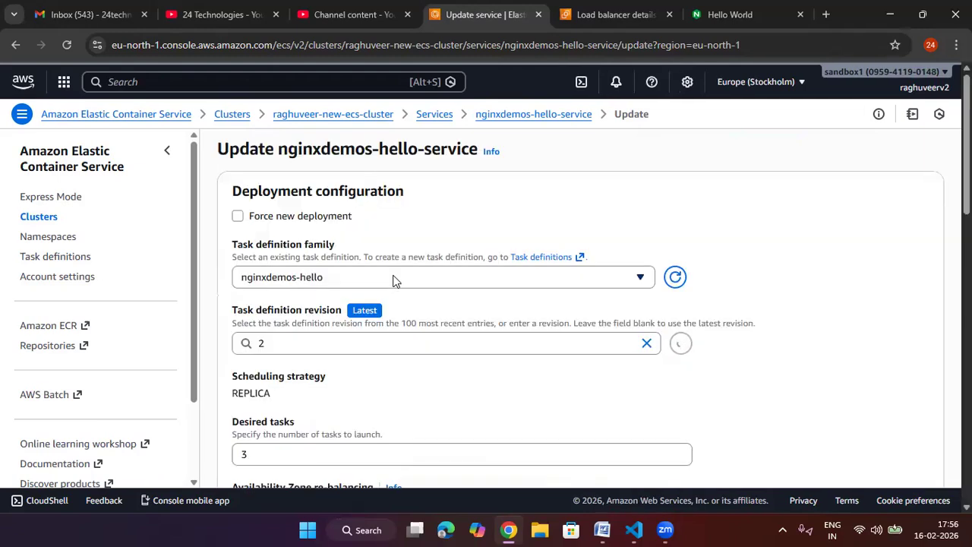
{"action": "scroll", "coordinate": [394, 312], "scroll_direction": "down", "scroll_amount": 1}
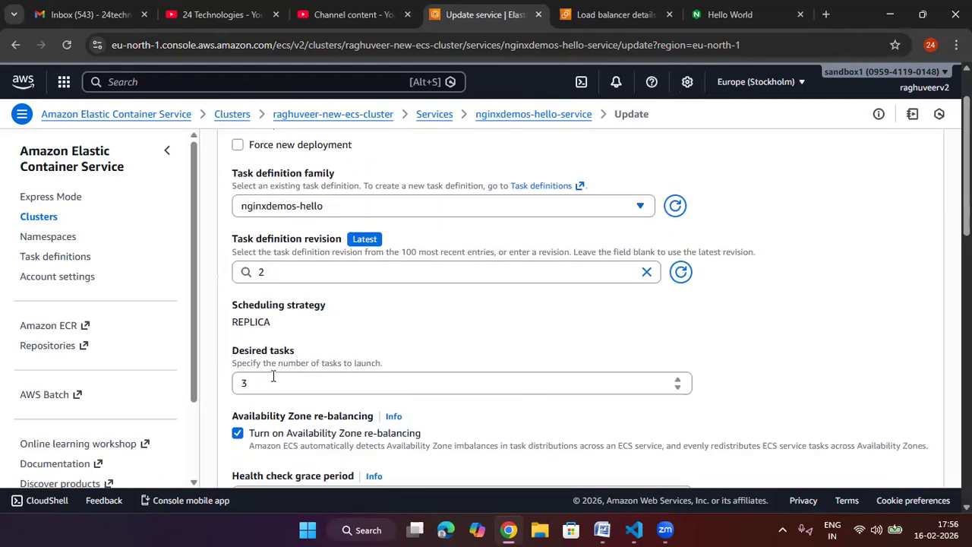
{"action": "double_click", "coordinate": [302, 385]}
{"action": "key", "text": "BackSpace"}
{"action": "type", "text": "0"}
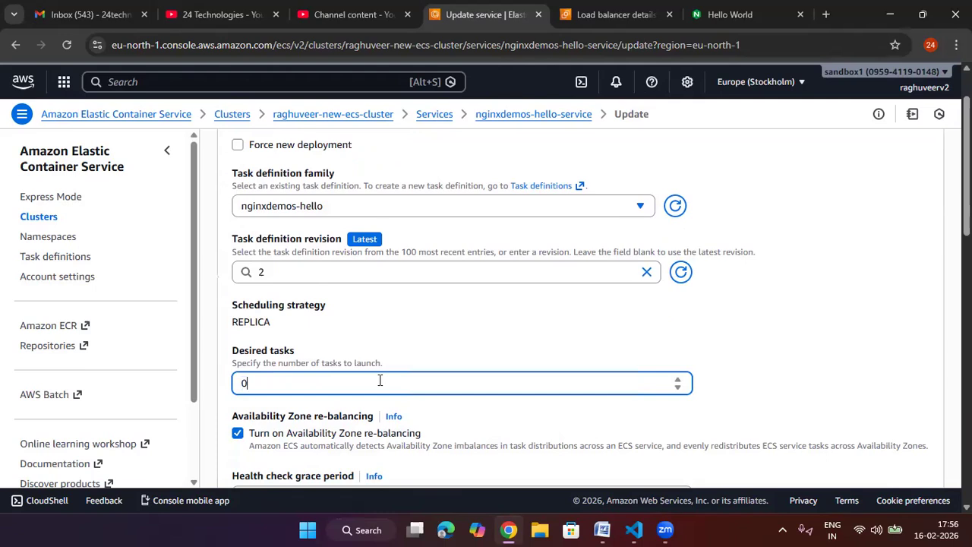
{"action": "left_click", "coordinate": [853, 337]}
{"action": "scroll", "coordinate": [856, 339], "scroll_direction": "down", "scroll_amount": 2}
{"action": "scroll", "coordinate": [855, 339], "scroll_direction": "down", "scroll_amount": 10}
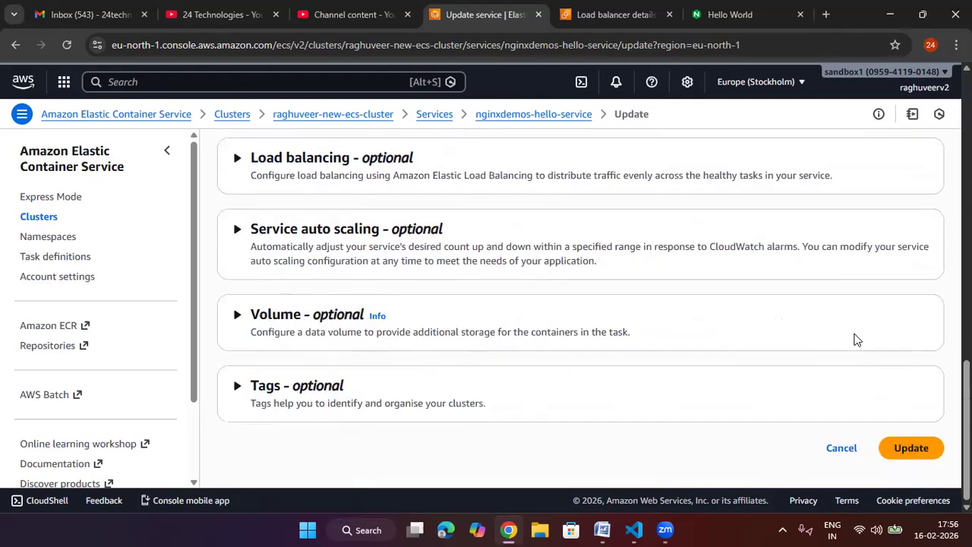
{"action": "left_click", "coordinate": [908, 448]}
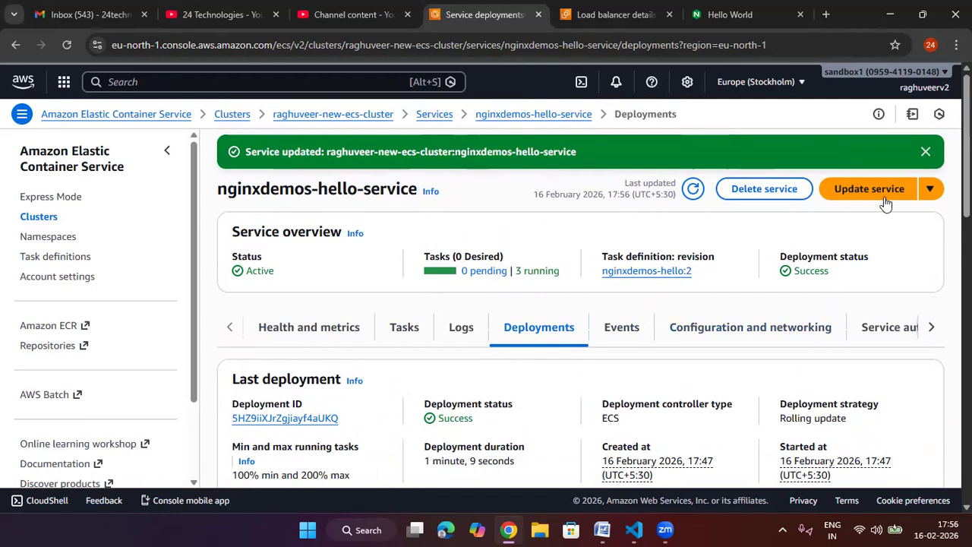
{"action": "left_click", "coordinate": [925, 152]}
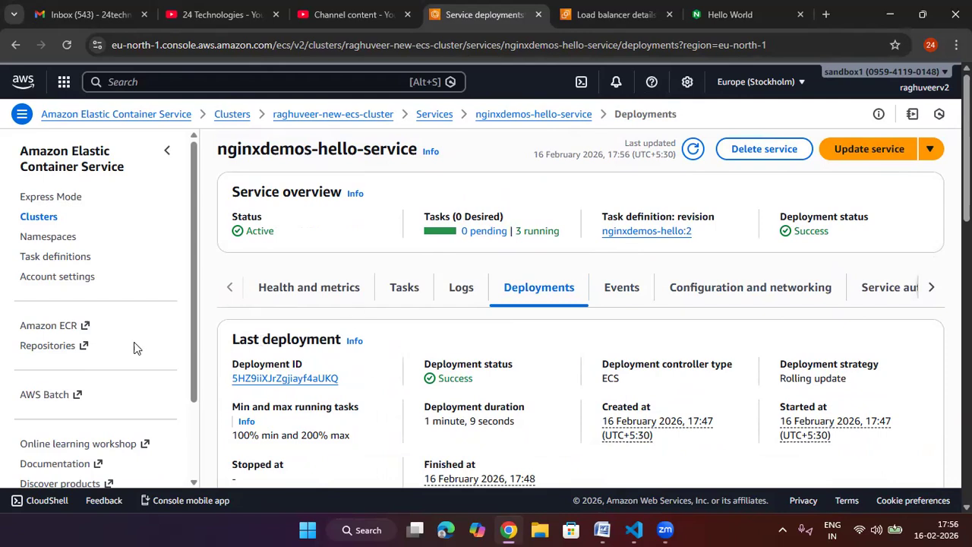
Step: Switch to the EC2 console, show the instances list and refresh it to check the ECS instances' states
{"action": "scroll", "coordinate": [98, 369], "scroll_direction": "down", "scroll_amount": 2}
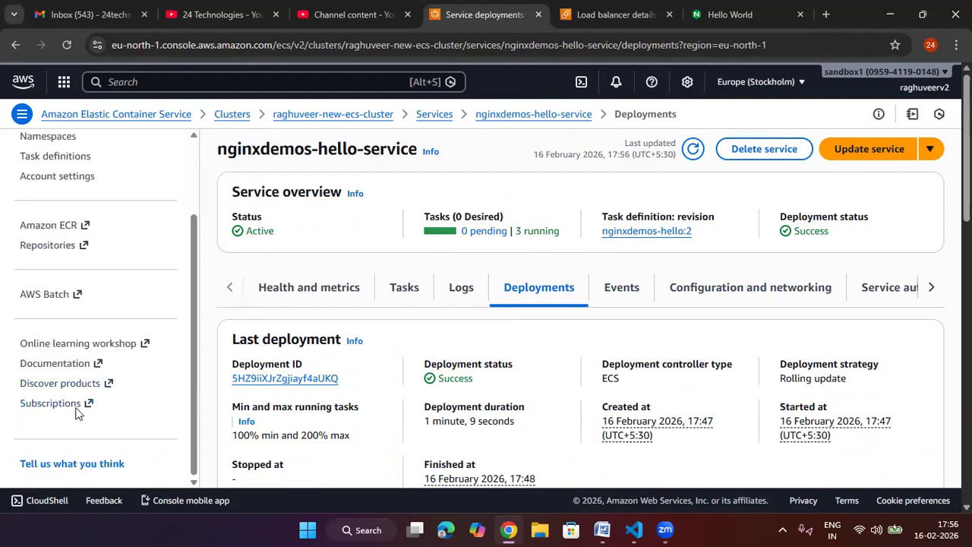
{"action": "scroll", "coordinate": [75, 380], "scroll_direction": "up", "scroll_amount": 2}
{"action": "key", "text": "ctrl+Tab"}
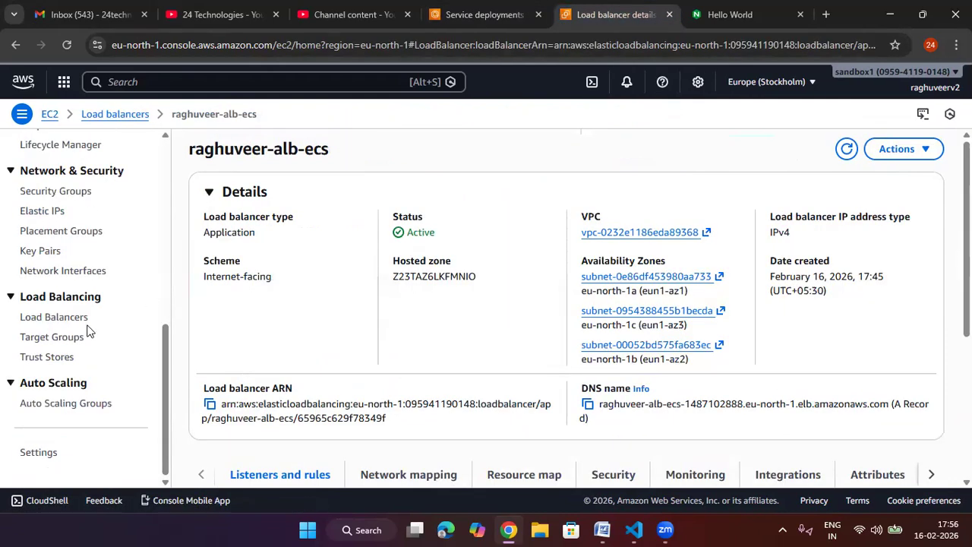
{"action": "left_click", "coordinate": [72, 403]}
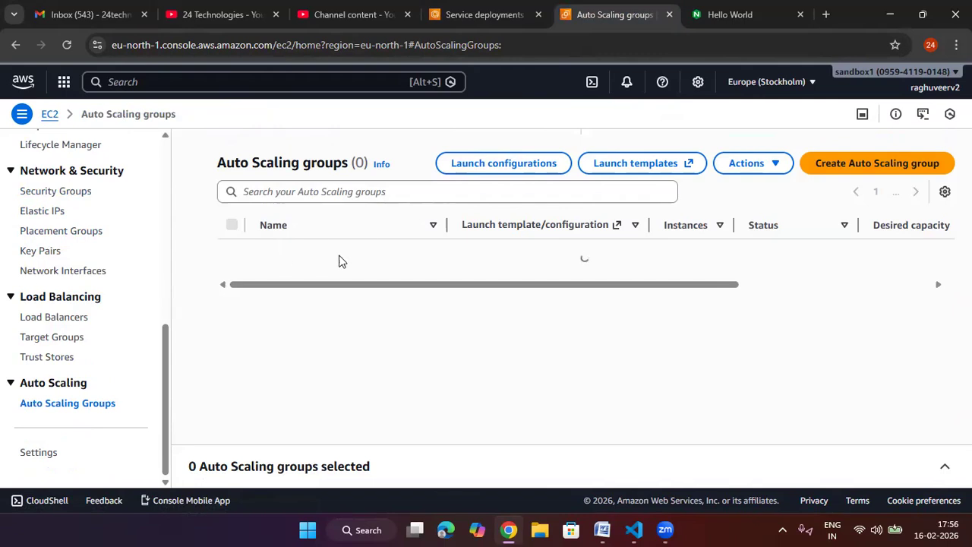
{"action": "scroll", "coordinate": [108, 289], "scroll_direction": "up", "scroll_amount": 6}
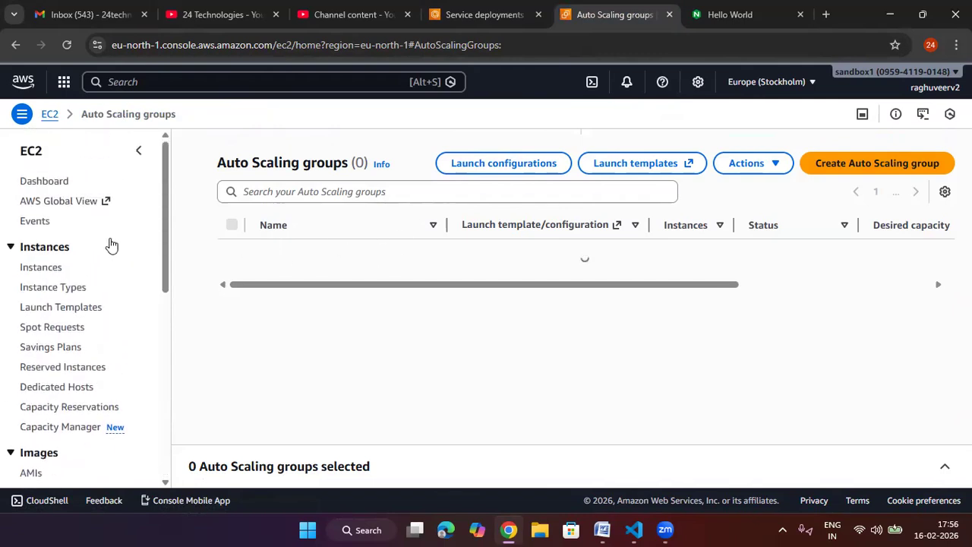
{"action": "left_click", "coordinate": [47, 271]}
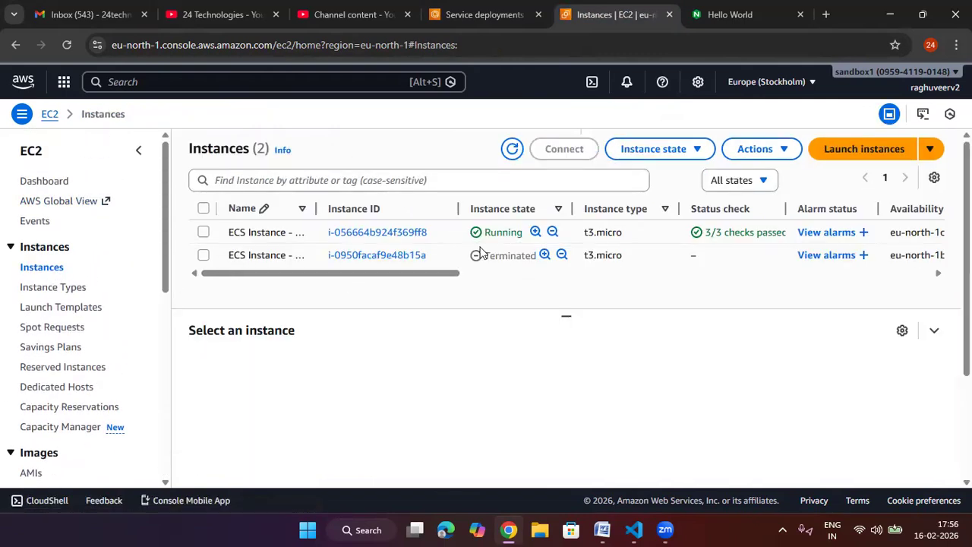
{"action": "left_click", "coordinate": [511, 148]}
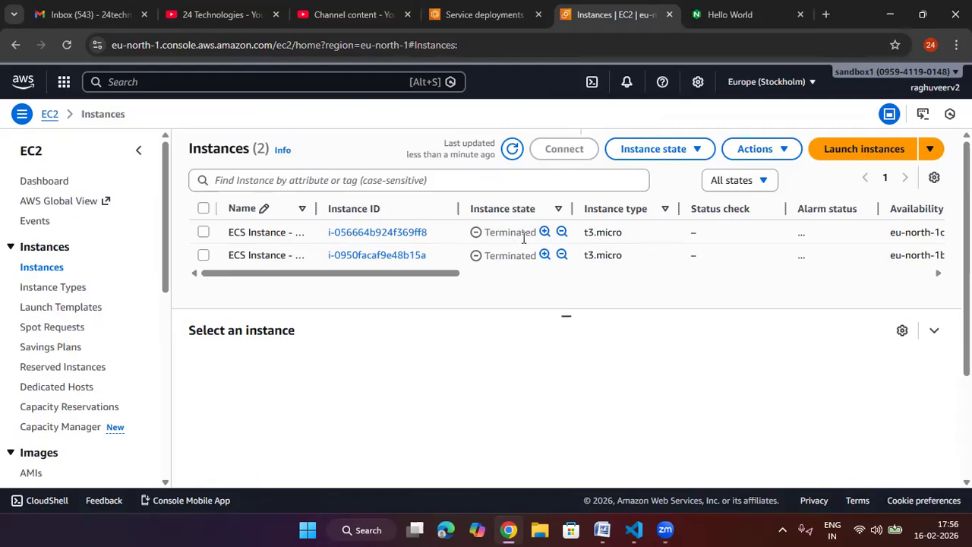
{"action": "left_click", "coordinate": [519, 151]}
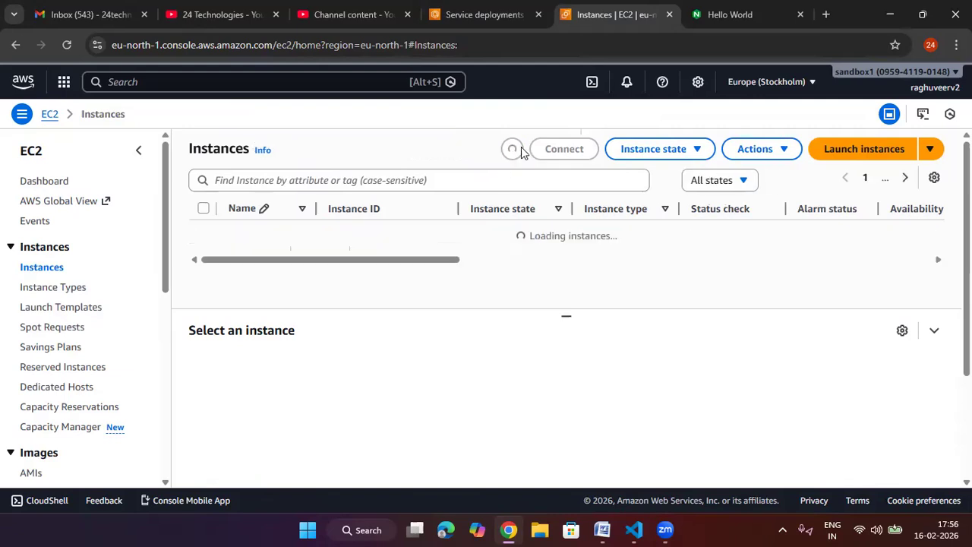
Step: Open the ECS cluster's Auto Scaling group and review its desired capacity and scaling limits
{"action": "scroll", "coordinate": [42, 396], "scroll_direction": "down", "scroll_amount": 5}
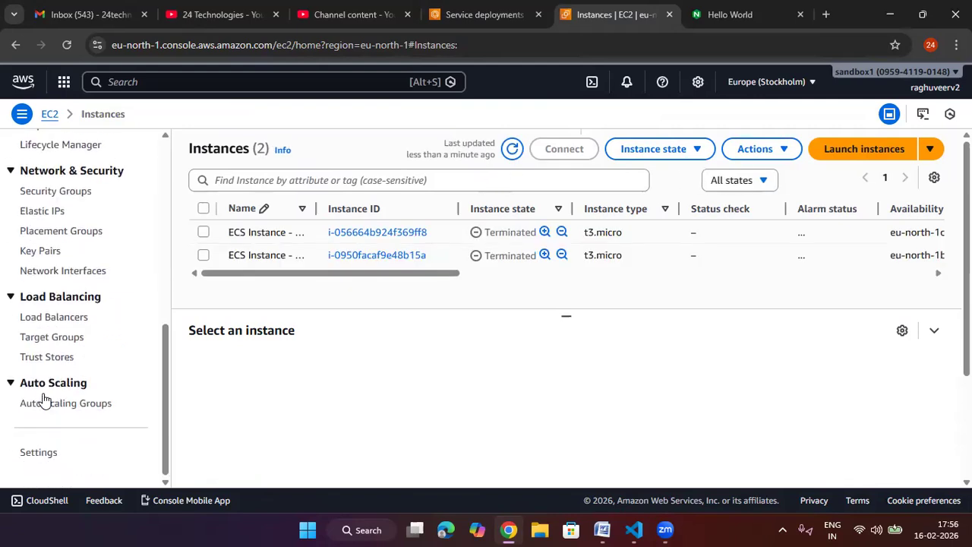
{"action": "left_click", "coordinate": [85, 403]}
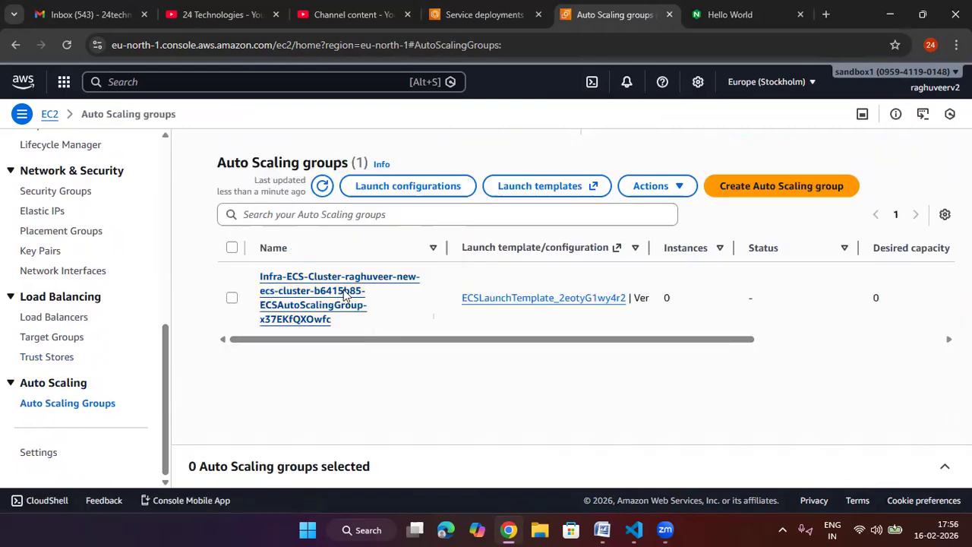
{"action": "left_click", "coordinate": [344, 294]}
{"action": "left_click_drag", "start_coordinate": [455, 321], "coordinate": [424, 322]}
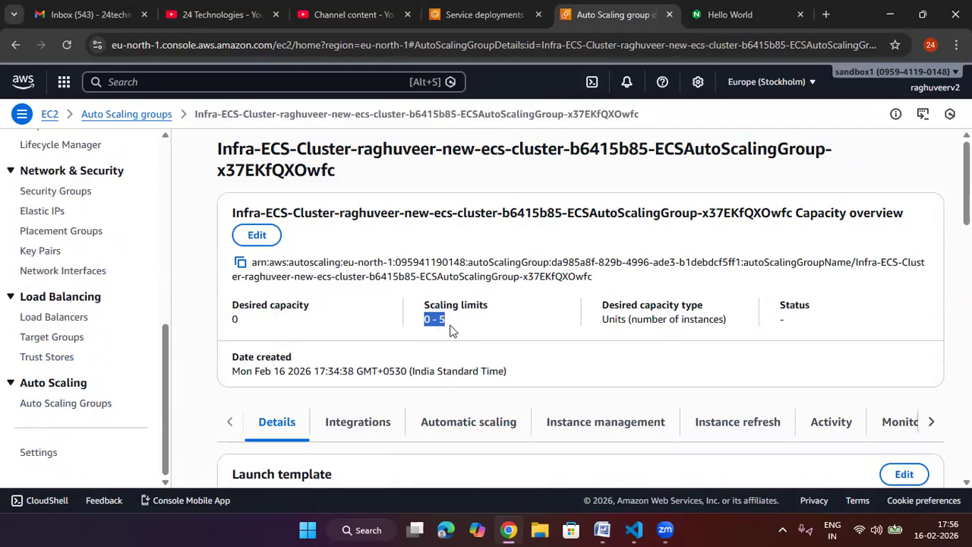
{"action": "left_click_drag", "start_coordinate": [464, 319], "coordinate": [424, 328]}
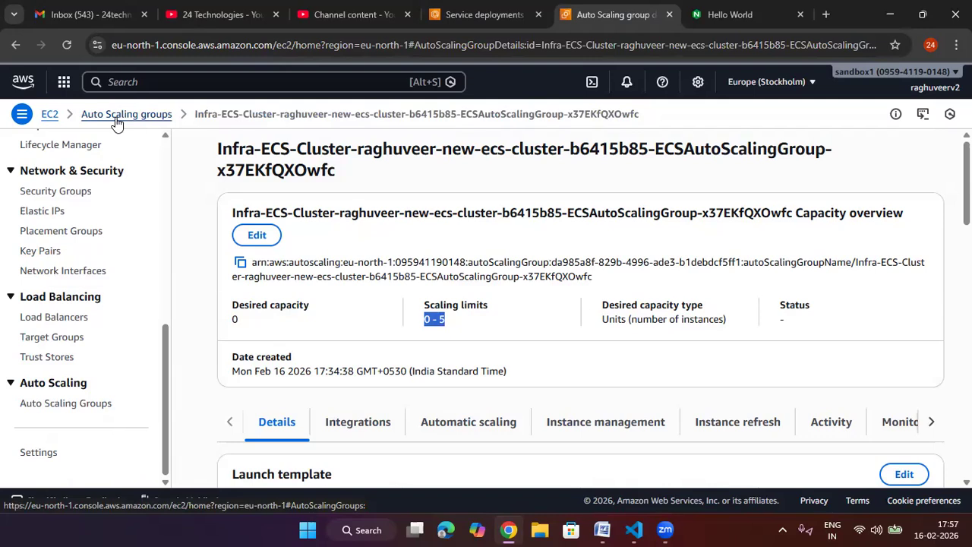
Step: Return to the load-balanced Hello World page and clear the text selection
{"action": "left_click", "coordinate": [717, 15]}
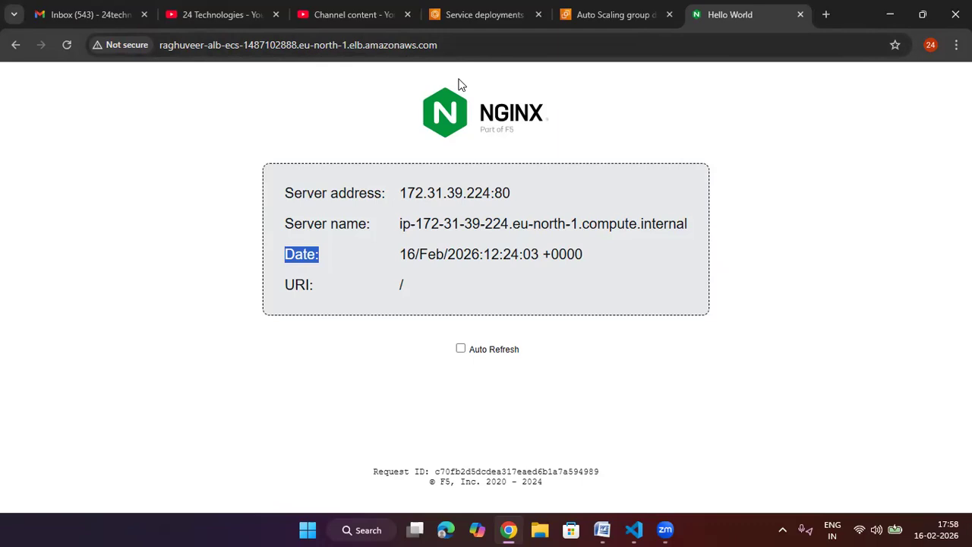
{"action": "left_click", "coordinate": [777, 166]}
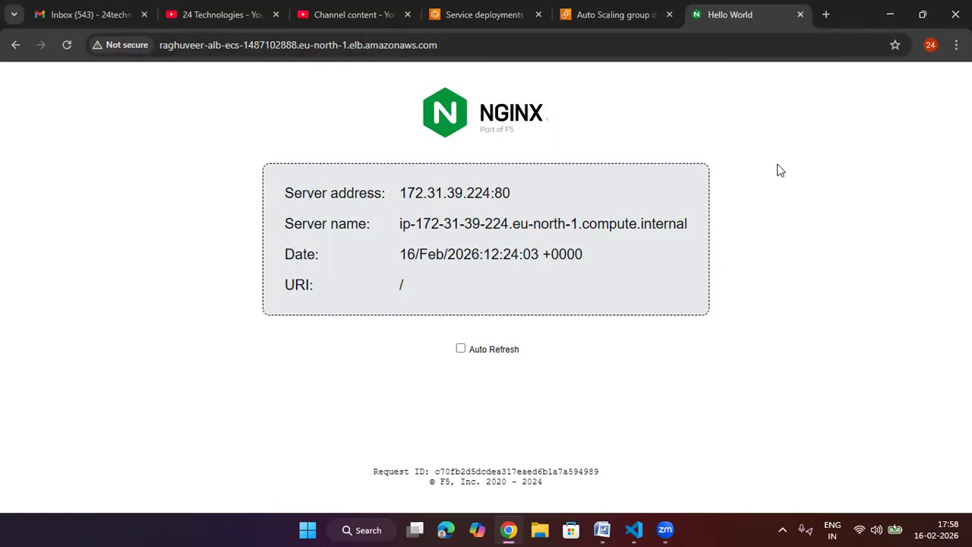